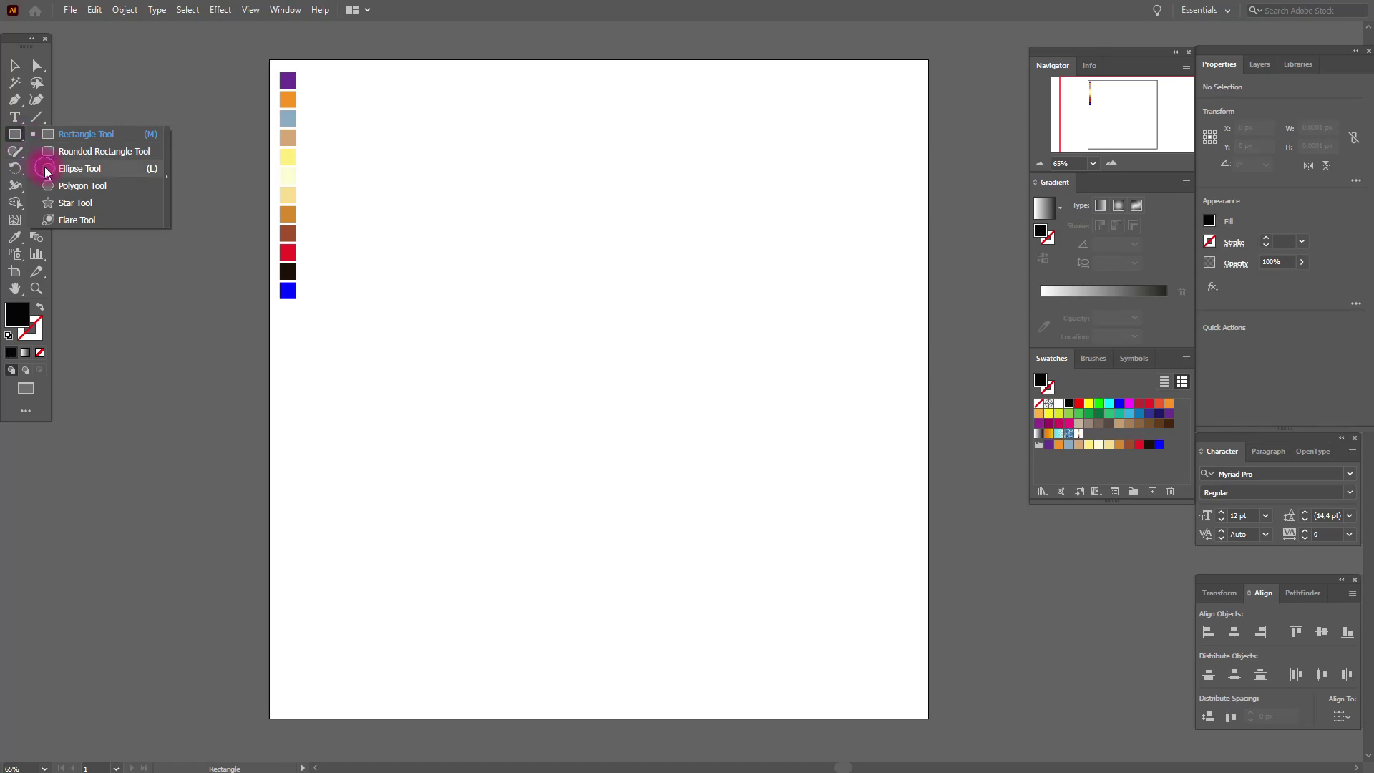
- Draw a black vertical ellipse about 270 by 847 px and narrow its top to a point with Free Distort
{"action": "left_click_drag", "start_coordinate": [499, 119], "coordinate": [674, 675]}
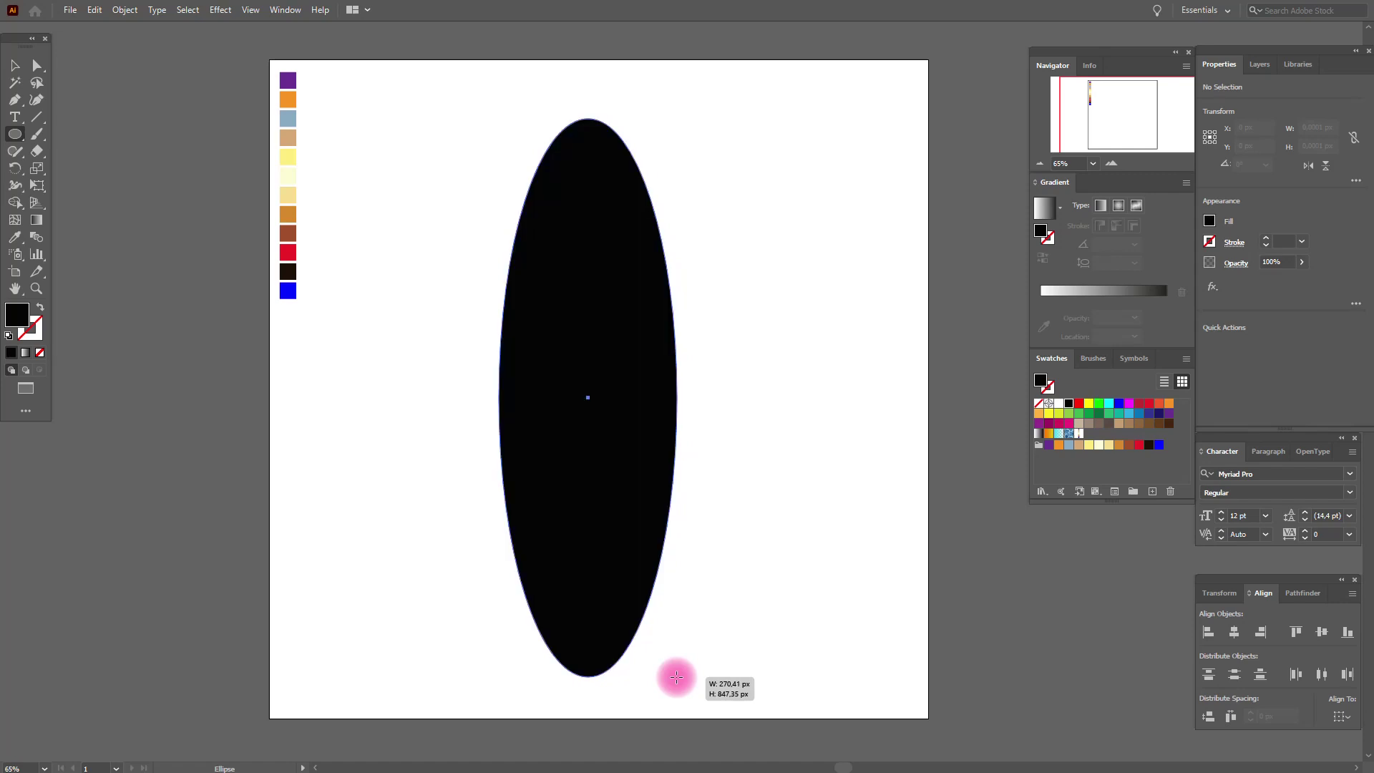
{"action": "left_click", "coordinate": [220, 10]}
{"action": "mouse_move", "coordinate": [306, 126]}
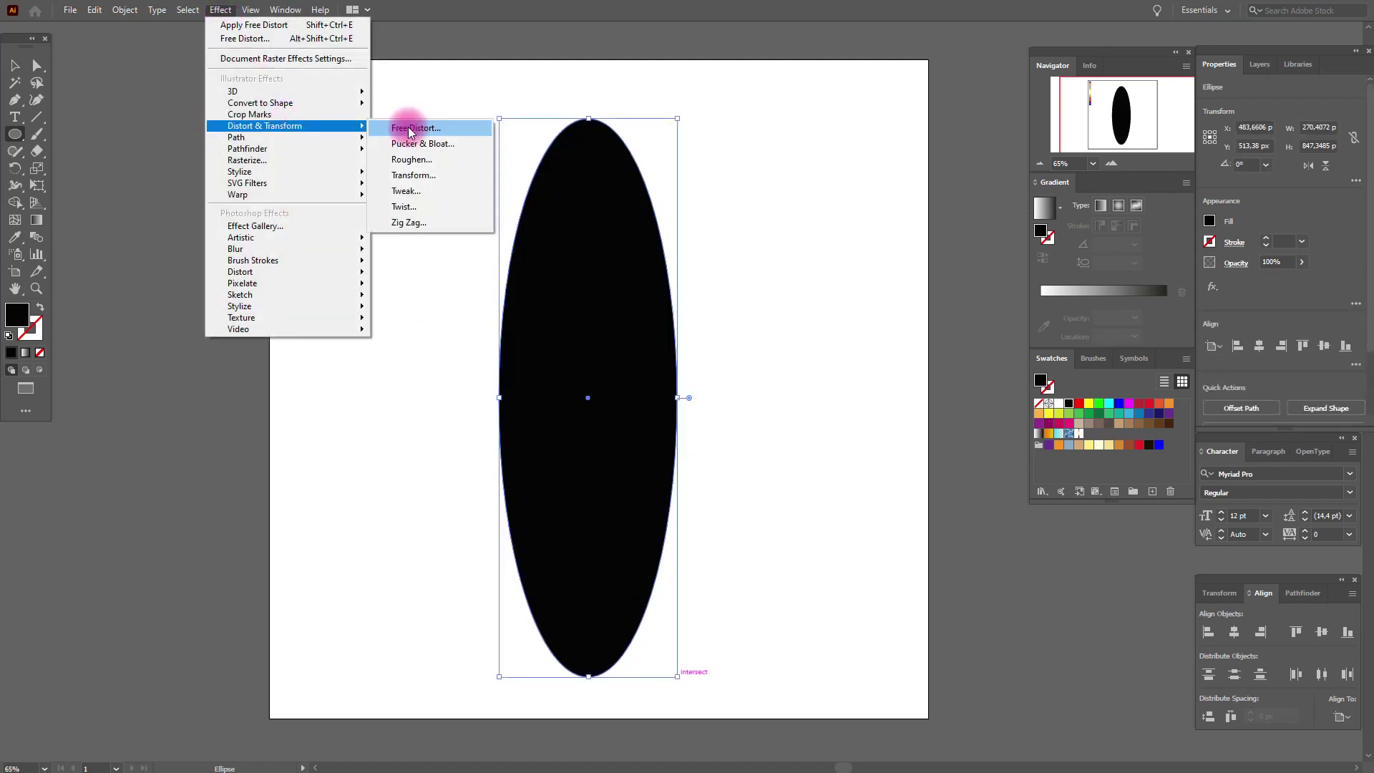
{"action": "left_click", "coordinate": [411, 129]}
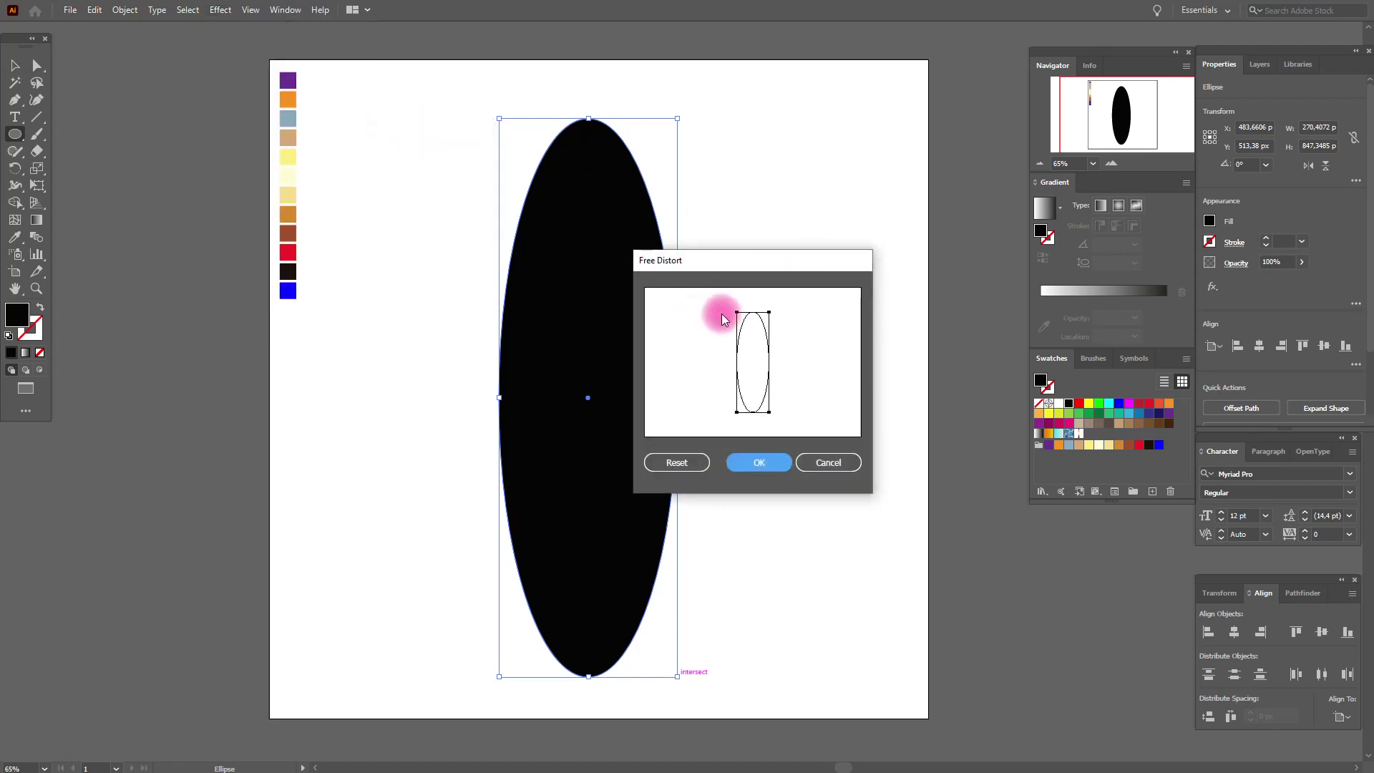
{"action": "mouse_move", "coordinate": [740, 312]}
{"action": "left_mouse_down"}
{"action": "mouse_move", "coordinate": [769, 320]}
{"action": "mouse_move", "coordinate": [758, 317]}
{"action": "left_mouse_up"}
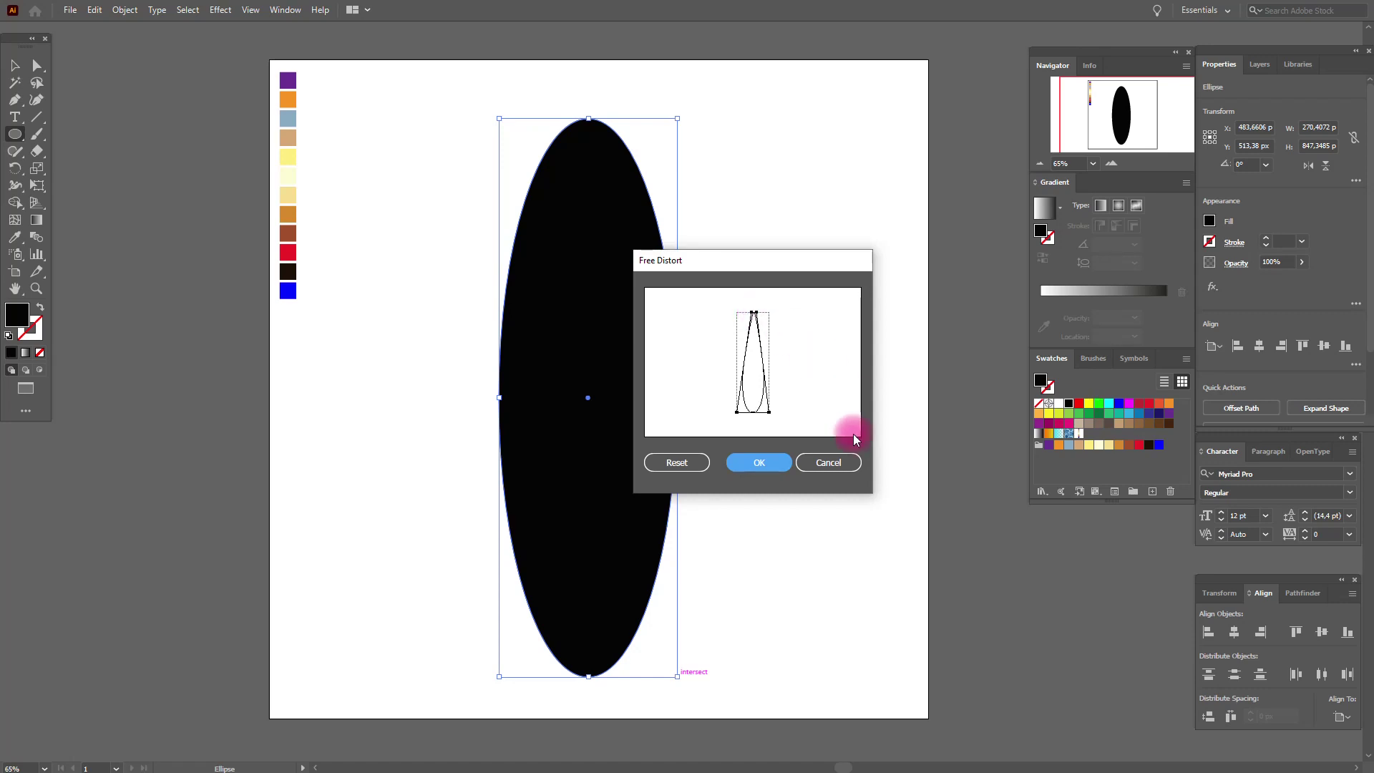
{"action": "left_click", "coordinate": [780, 465]}
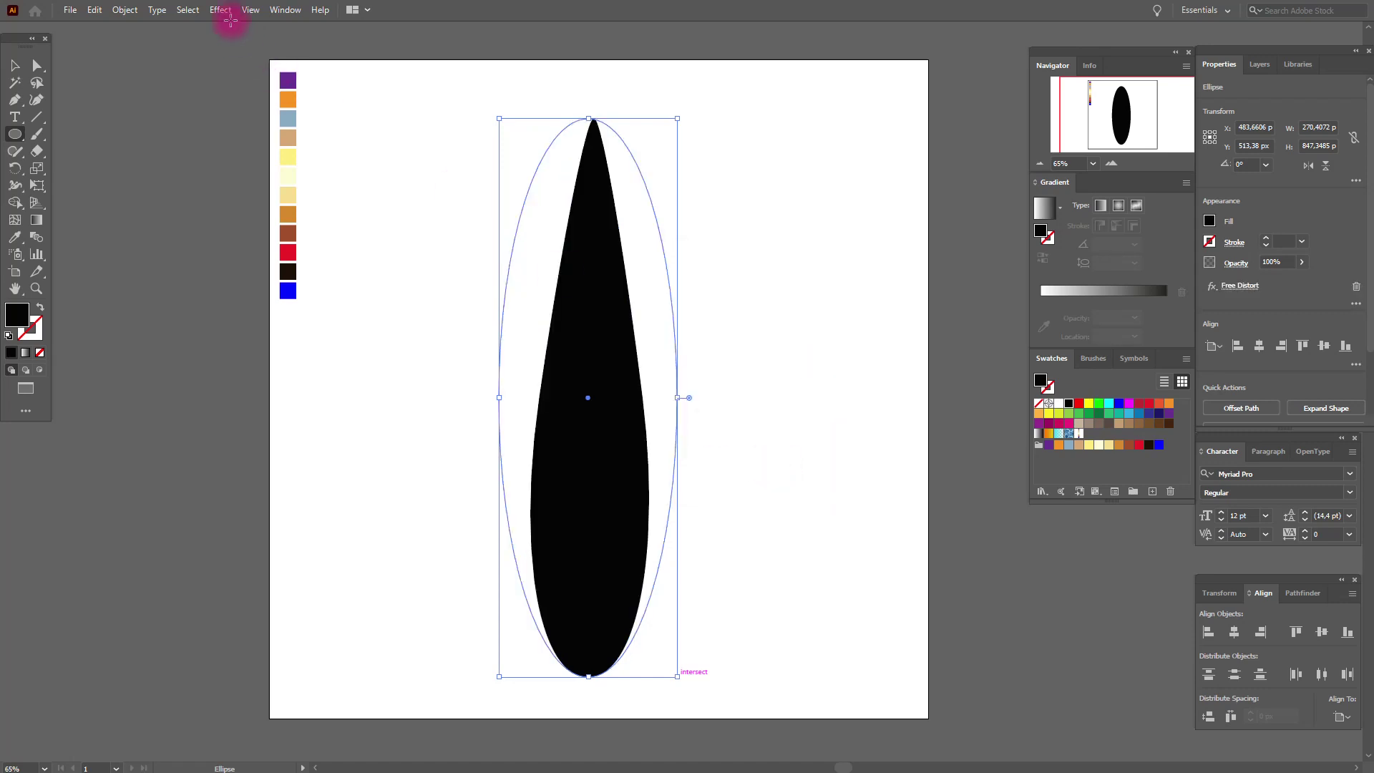
- Expand the distorted ellipse's appearance, widen the teardrop to about 282 px, and move it slightly up on the artboard
{"action": "left_click", "coordinate": [126, 10]}
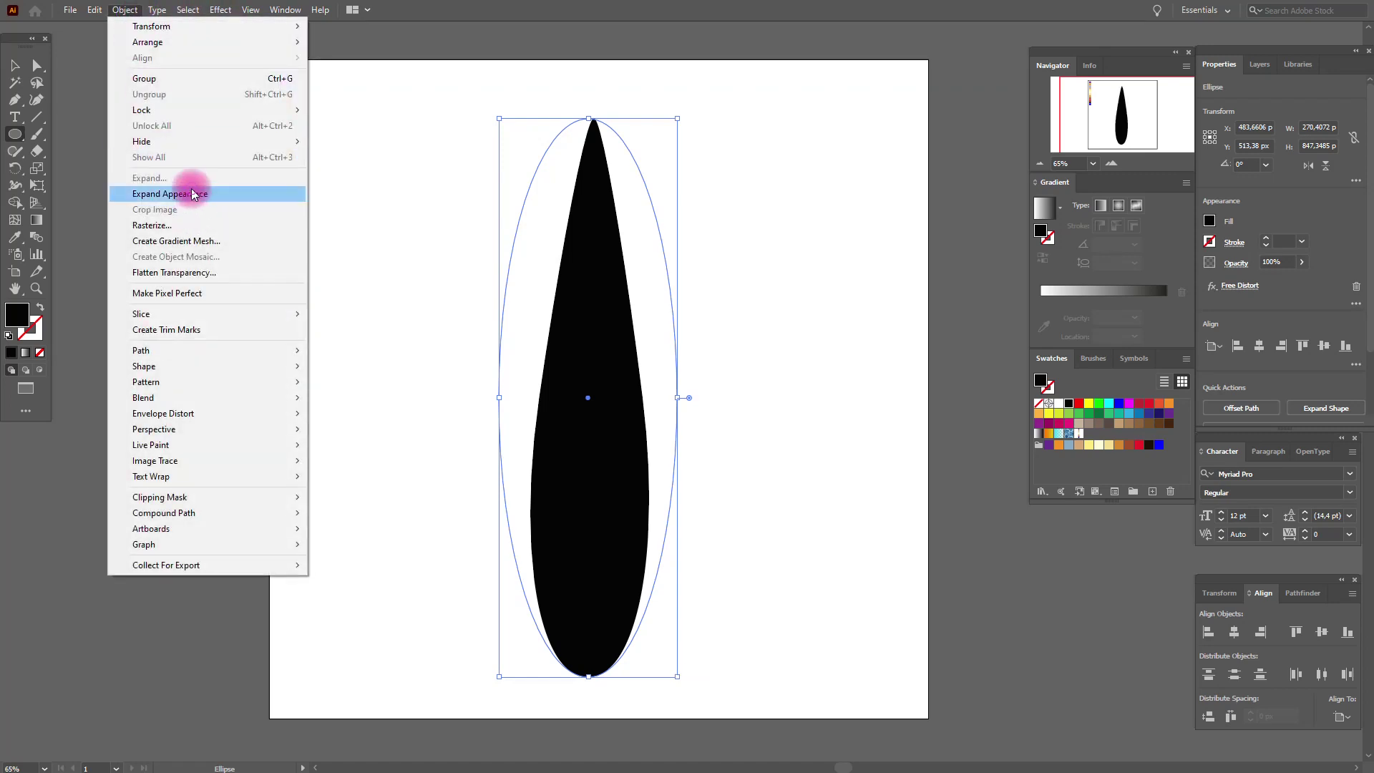
{"action": "left_click", "coordinate": [190, 193]}
{"action": "left_click", "coordinate": [16, 66]}
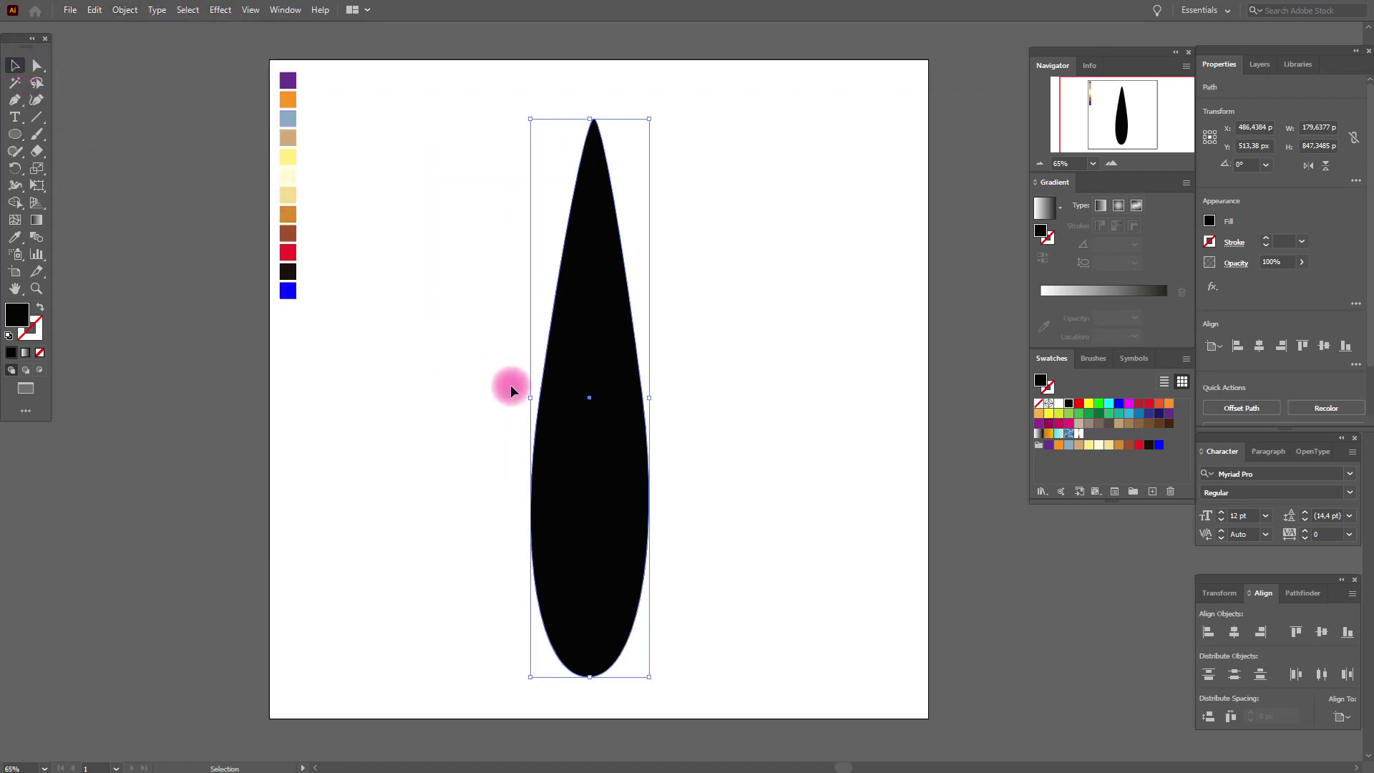
{"action": "left_click_drag", "start_coordinate": [534, 400], "coordinate": [463, 403]}
{"action": "left_click_drag", "start_coordinate": [565, 429], "coordinate": [592, 418]}
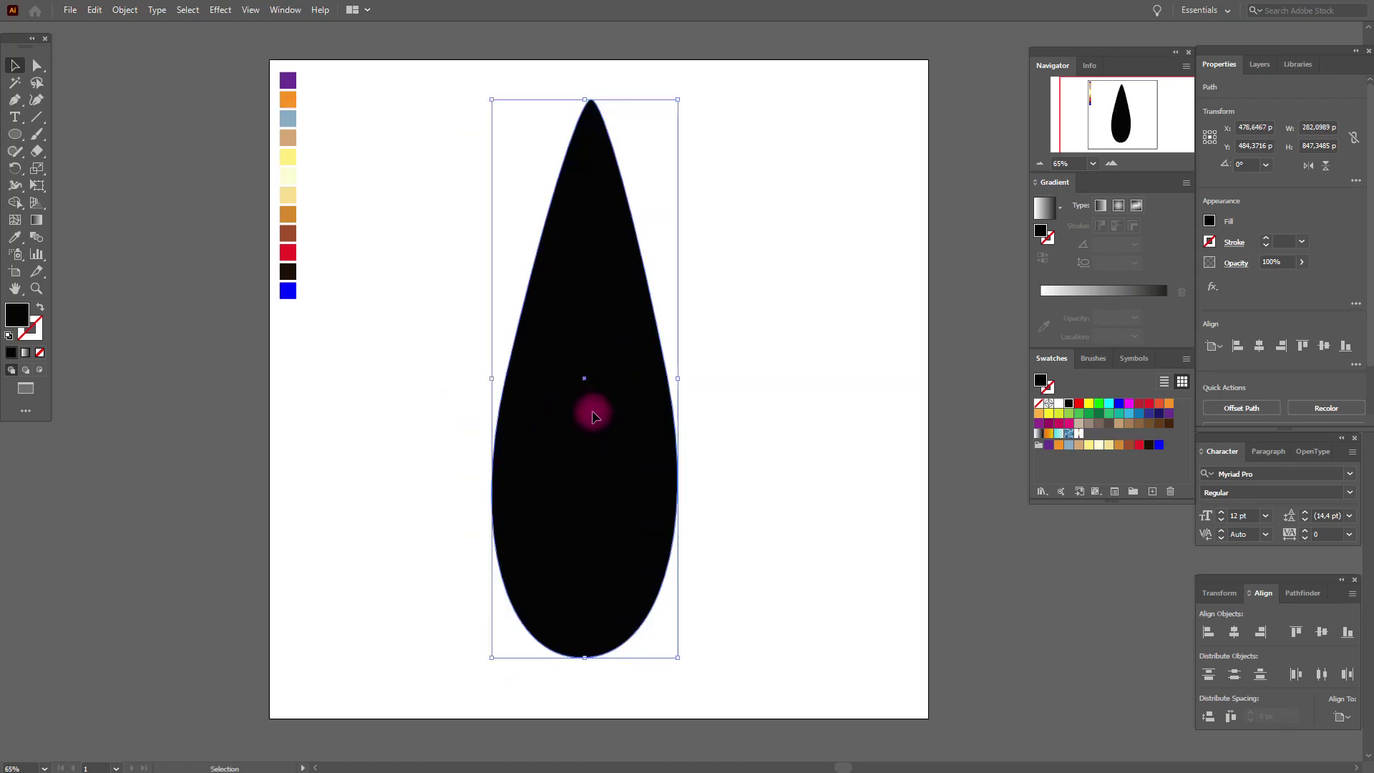
- Convert the teardrop to a gradient mesh with 7 rows, 4 columns and Flat appearance
{"action": "left_click", "coordinate": [202, 7]}
{"action": "left_click", "coordinate": [124, 9]}
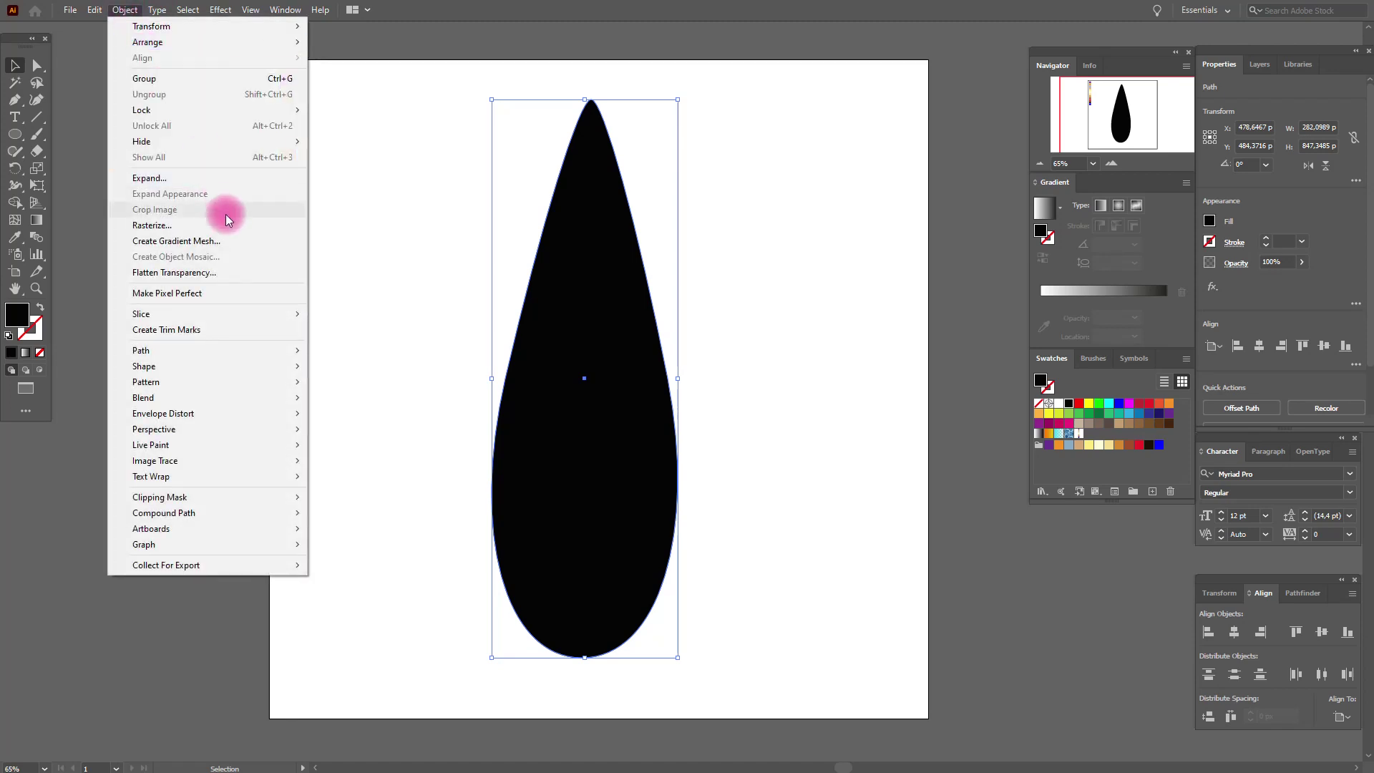
{"action": "left_click", "coordinate": [229, 237]}
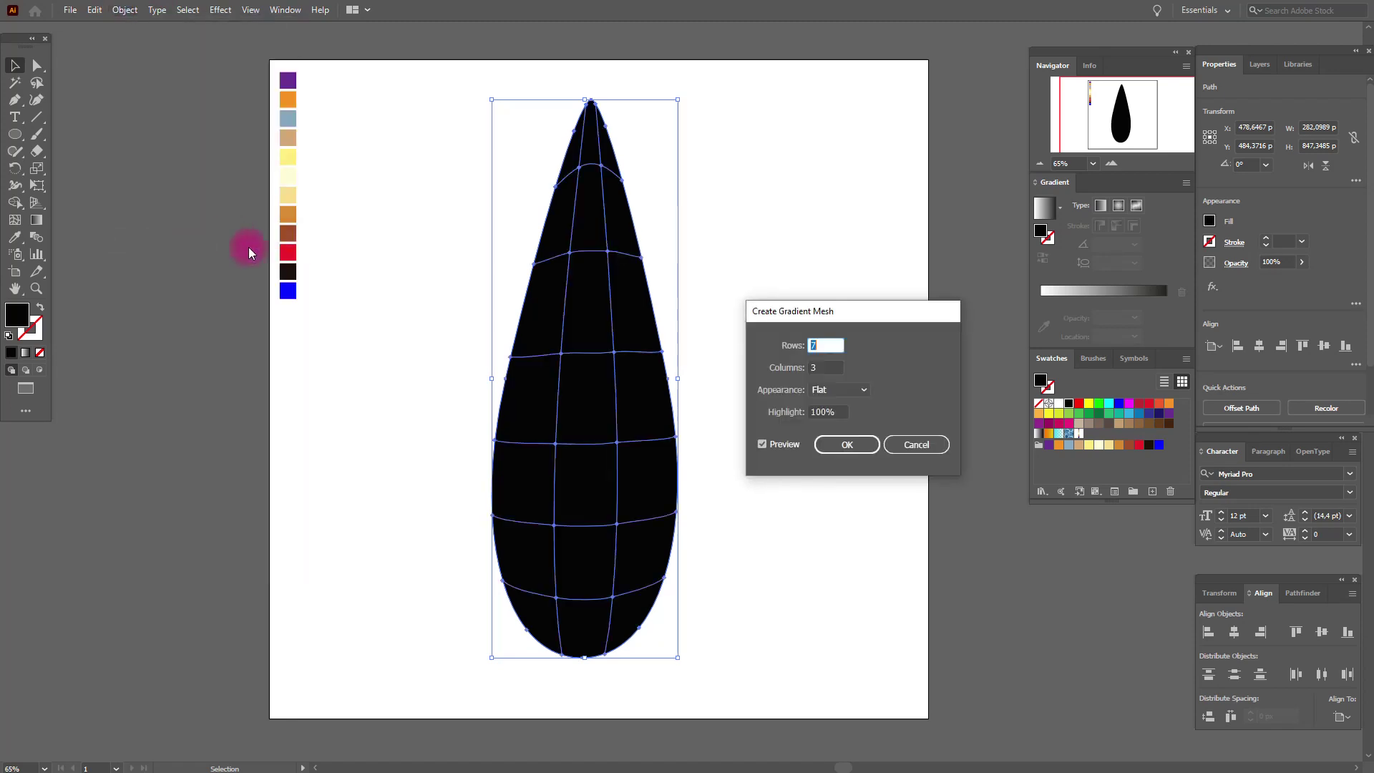
{"action": "left_click", "coordinate": [806, 368]}
{"action": "type", "text": "4"}
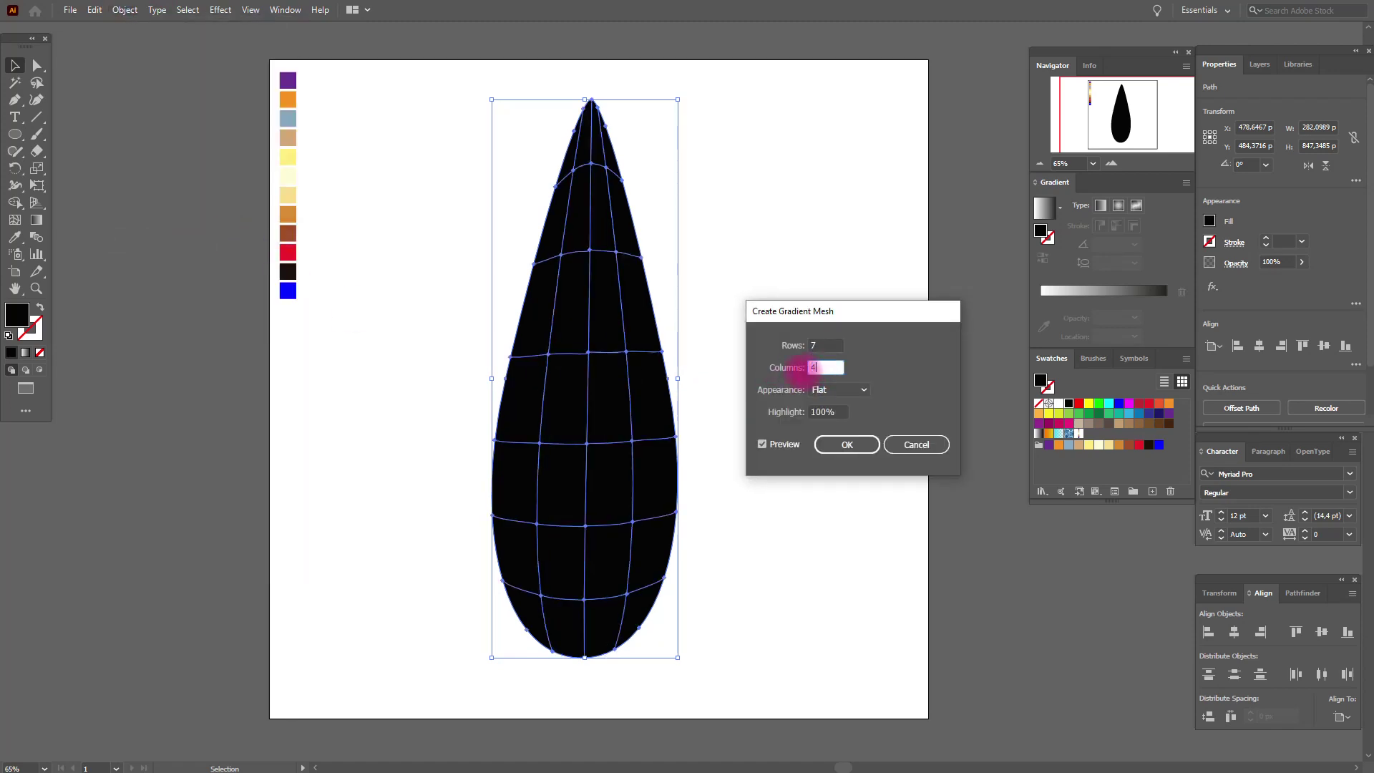
{"action": "left_click", "coordinate": [849, 444]}
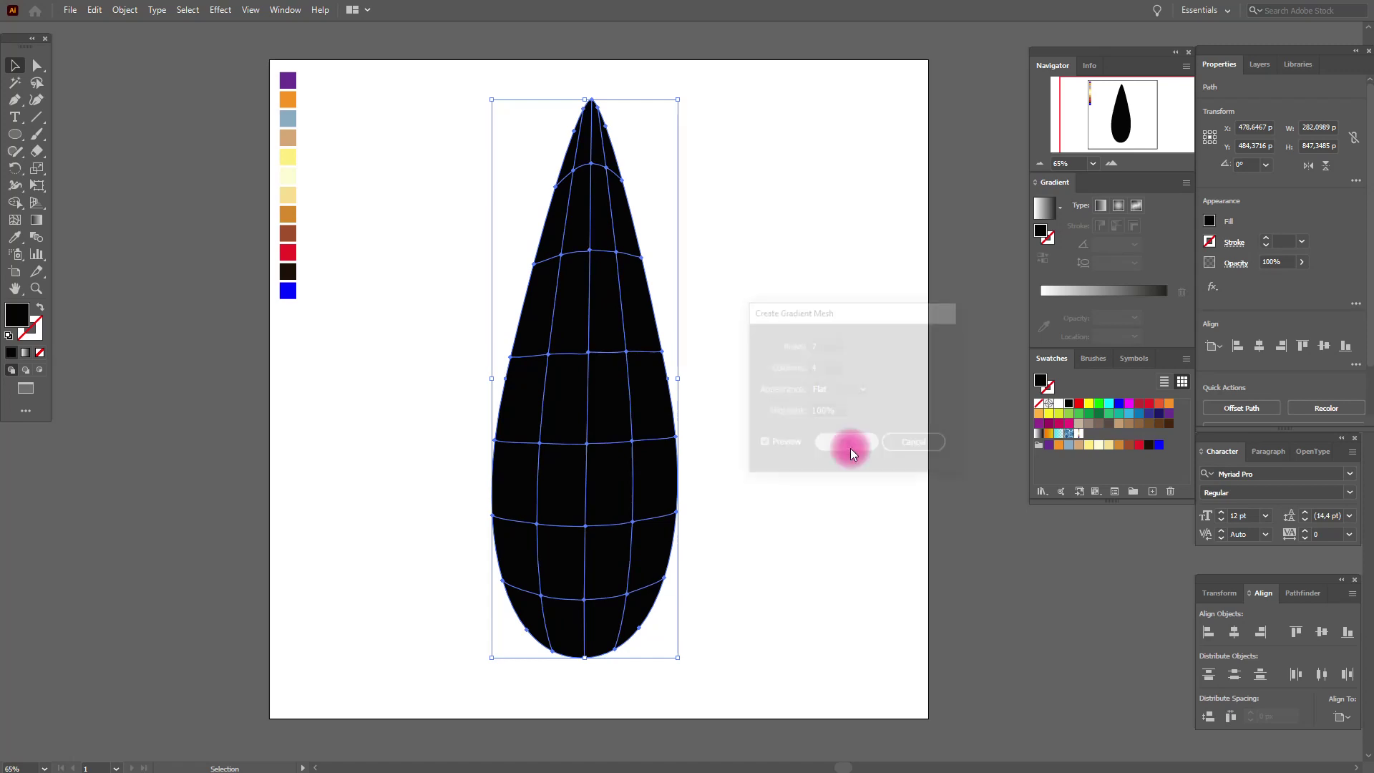
- Fill the mesh with the pale cream swatch and add two extra horizontal mesh lines near its rounded base
{"action": "left_click", "coordinate": [1099, 446]}
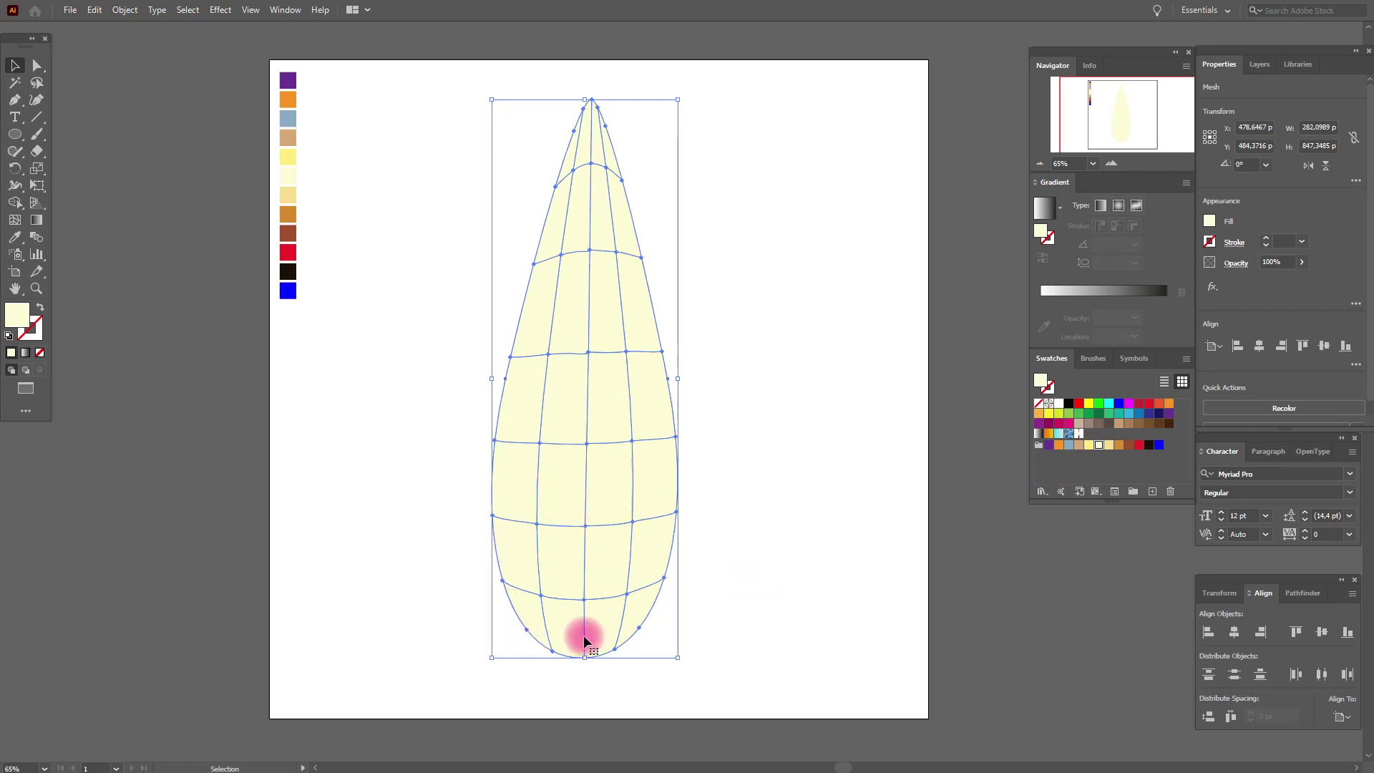
{"action": "left_click", "coordinate": [15, 220]}
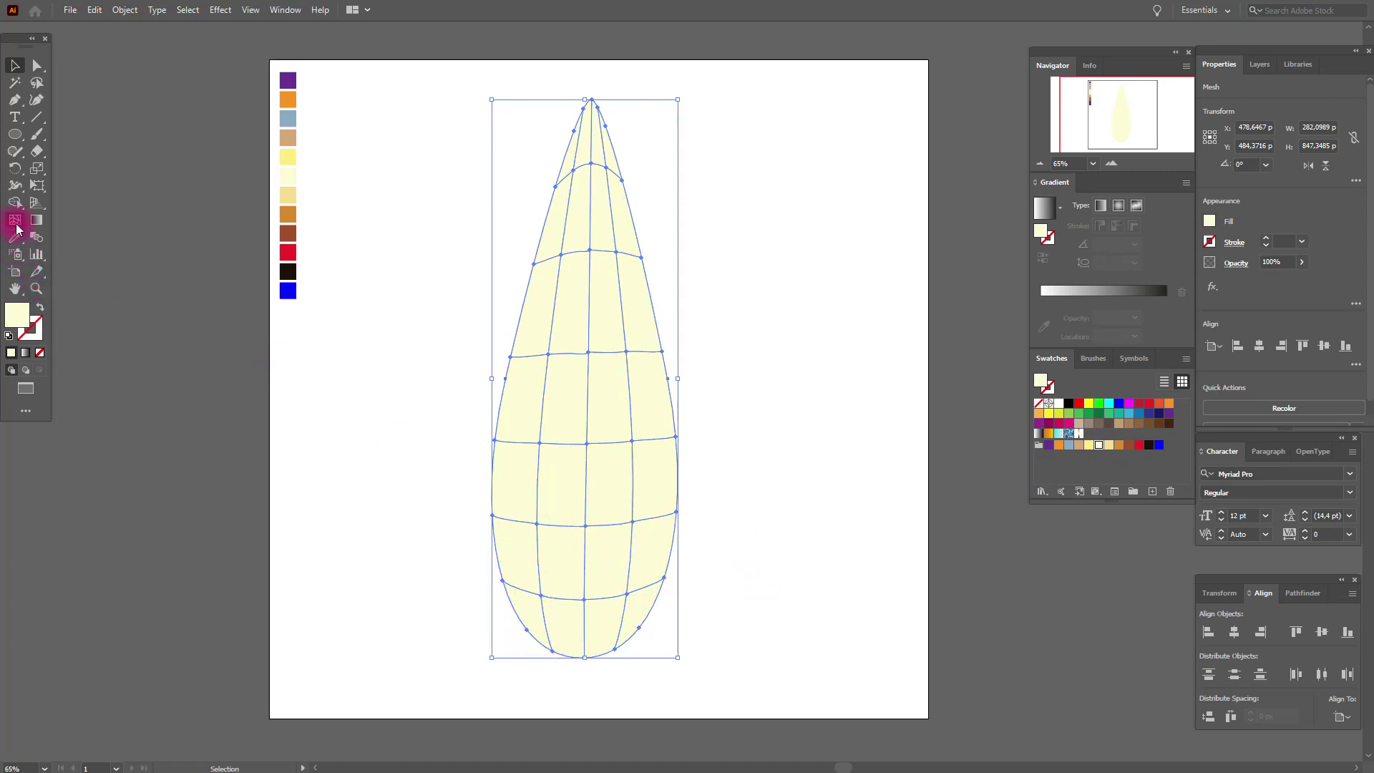
{"action": "left_click", "coordinate": [544, 559]}
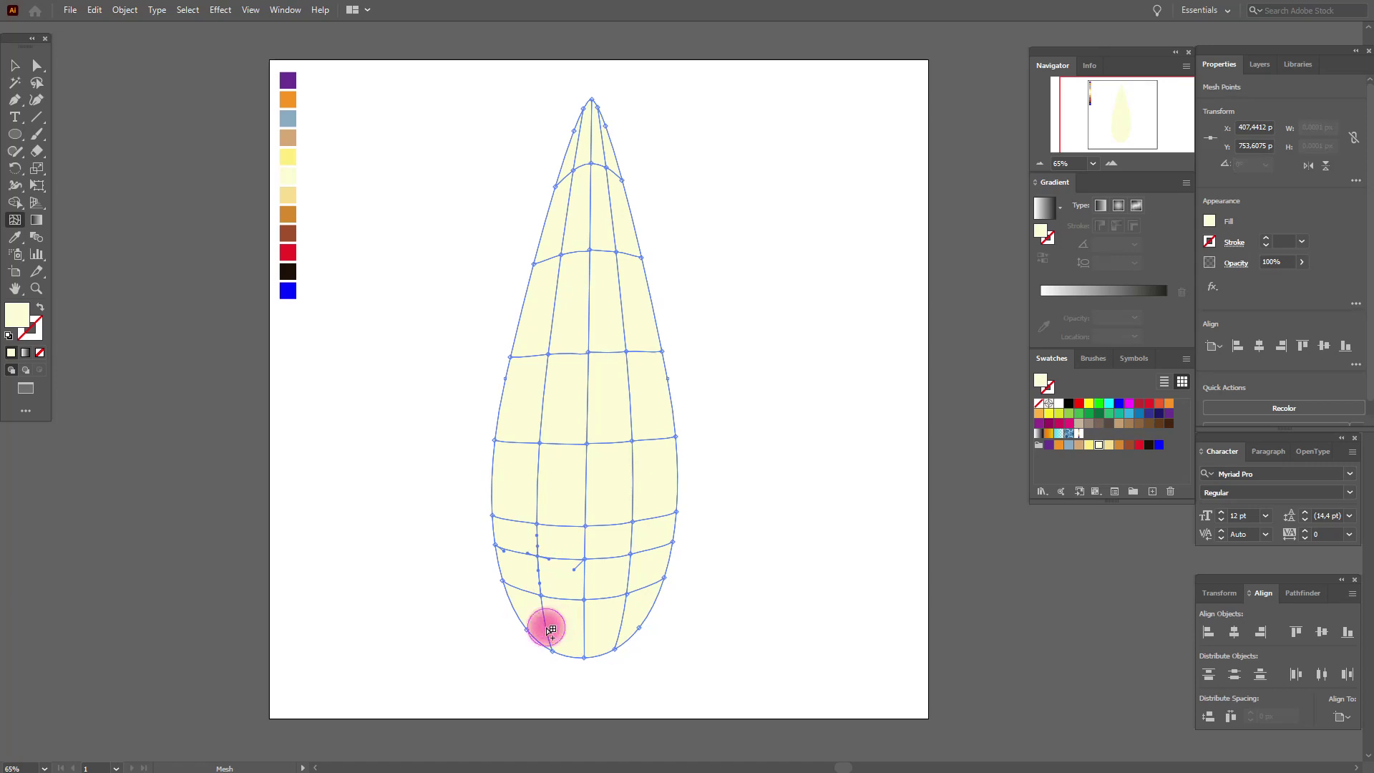
- Color the mesh points along the rounded base and the lowest horizontal mesh line with the grey-blue swatch
{"action": "left_click", "coordinate": [1069, 446]}
{"action": "left_click_drag", "start_coordinate": [564, 655], "coordinate": [553, 654]}
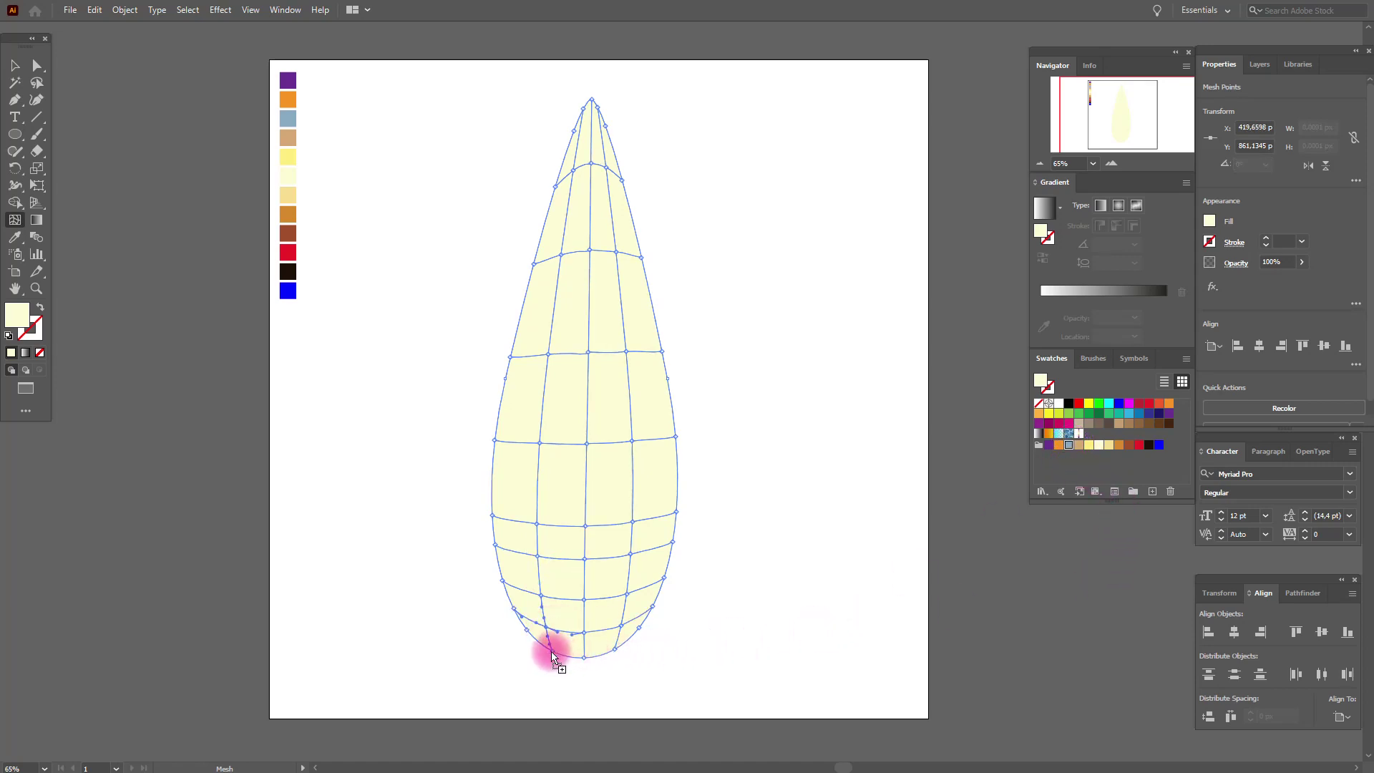
{"action": "left_click", "coordinate": [1069, 444]}
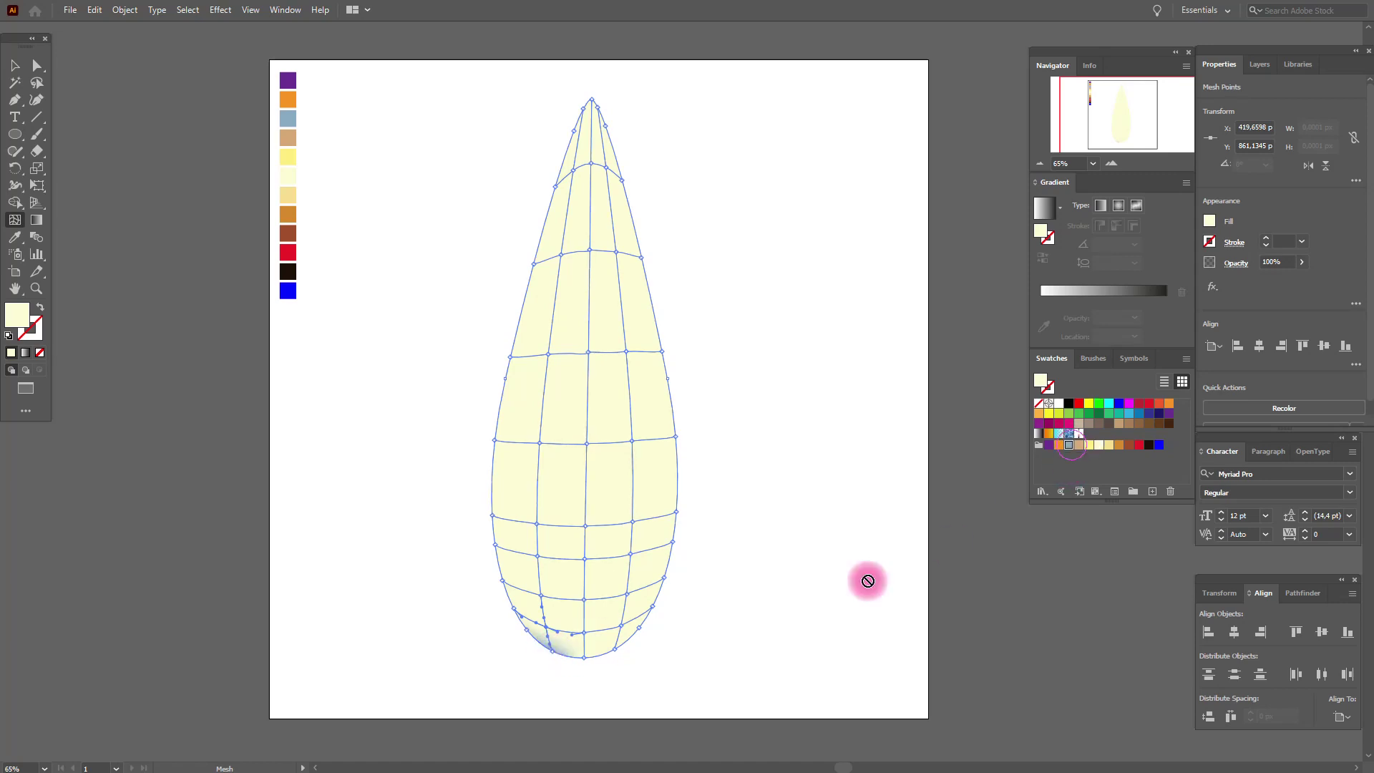
{"action": "left_click_drag", "start_coordinate": [586, 657], "coordinate": [583, 662]}
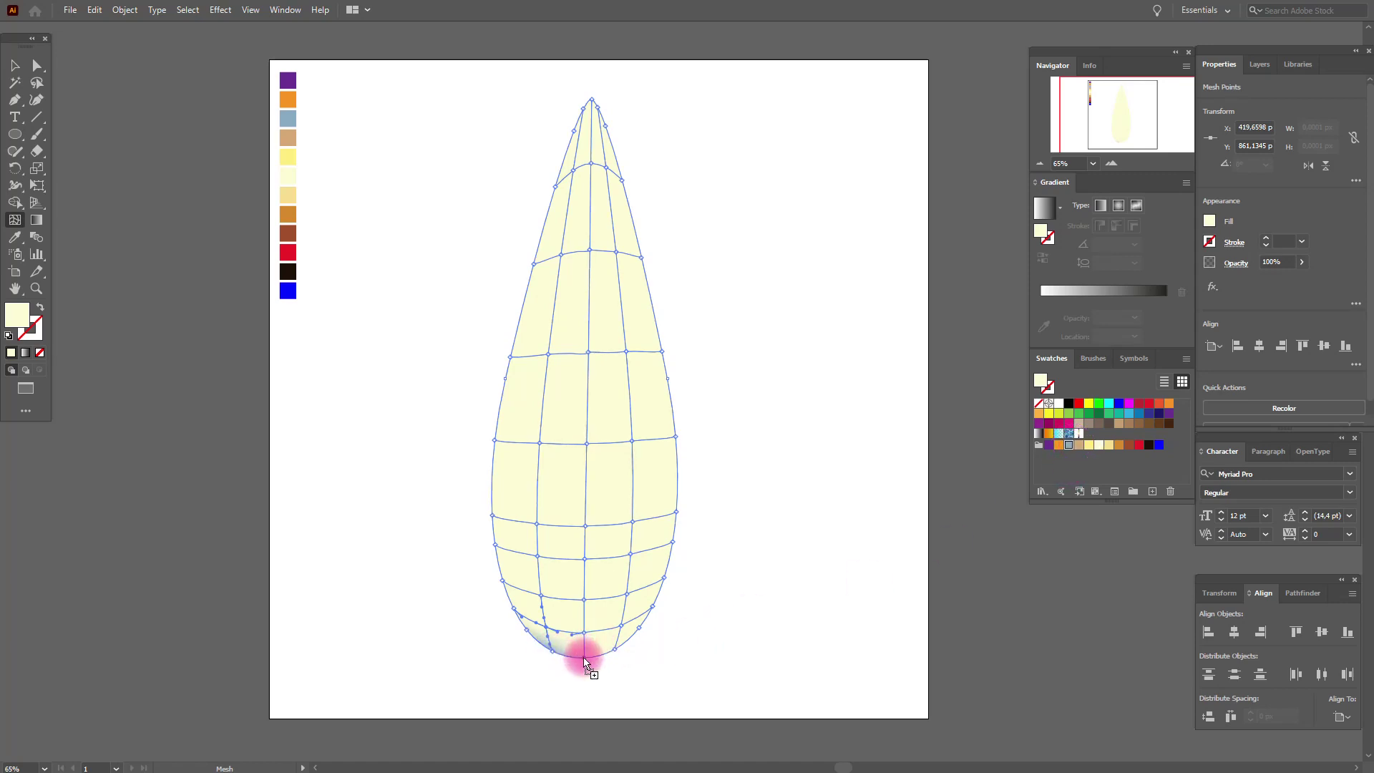
{"action": "left_click", "coordinate": [1112, 470]}
{"action": "mouse_move", "coordinate": [1067, 449]}
{"action": "left_mouse_down"}
{"action": "mouse_move", "coordinate": [650, 657]}
{"action": "mouse_move", "coordinate": [615, 652]}
{"action": "left_mouse_up"}
{"action": "left_click", "coordinate": [1110, 469]}
{"action": "mouse_move", "coordinate": [1068, 450]}
{"action": "left_mouse_down"}
{"action": "mouse_move", "coordinate": [659, 618]}
{"action": "mouse_move", "coordinate": [654, 607]}
{"action": "left_mouse_up"}
{"action": "left_click", "coordinate": [1058, 491]}
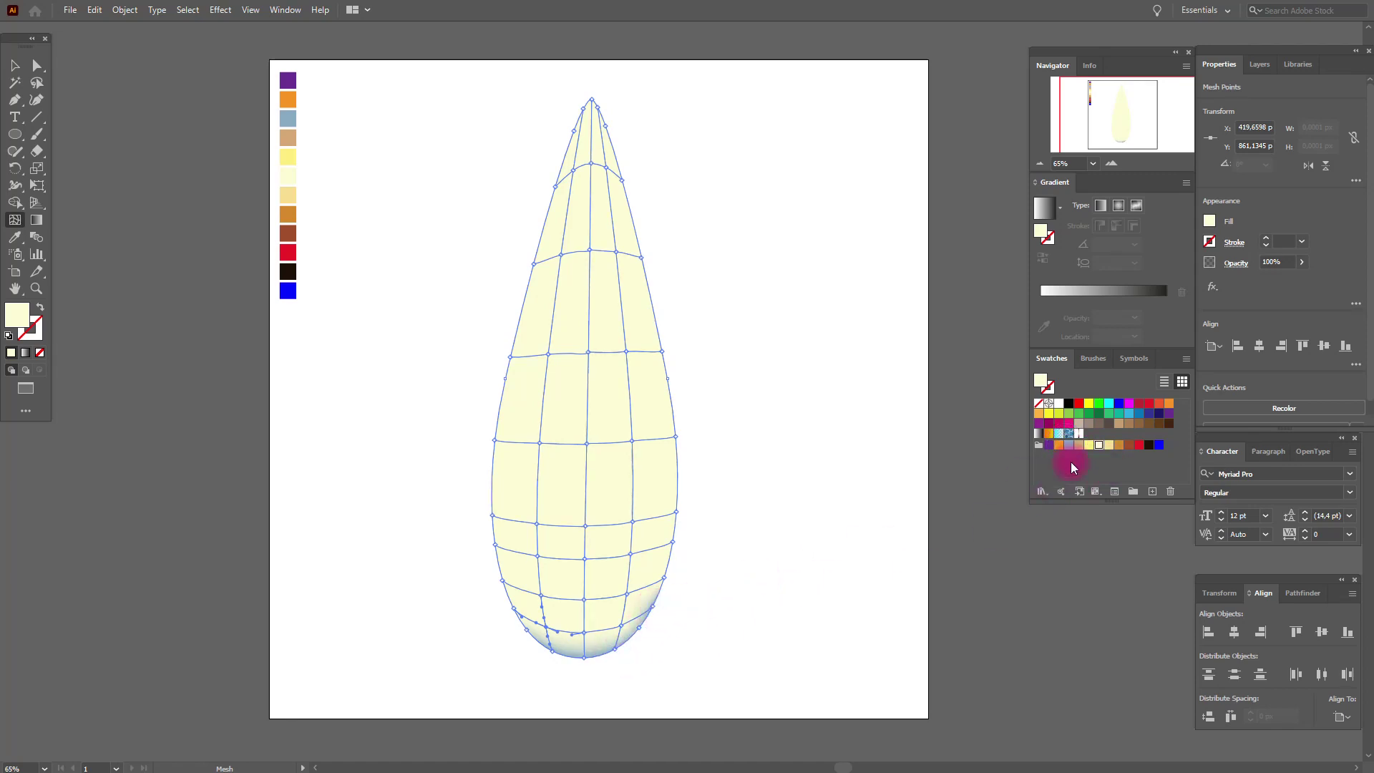
{"action": "mouse_move", "coordinate": [1078, 453]}
{"action": "left_mouse_down"}
{"action": "mouse_move", "coordinate": [888, 538]}
{"action": "mouse_move", "coordinate": [516, 611]}
{"action": "mouse_move", "coordinate": [874, 625]}
{"action": "mouse_move", "coordinate": [1015, 469]}
{"action": "mouse_move", "coordinate": [1067, 443]}
{"action": "mouse_move", "coordinate": [644, 635]}
{"action": "mouse_move", "coordinate": [624, 630]}
{"action": "mouse_move", "coordinate": [650, 617]}
{"action": "left_mouse_up"}
{"action": "left_click", "coordinate": [1056, 455]}
- Color the points of the horizontal mesh line just above the blue base with the tan swatch
{"action": "mouse_move", "coordinate": [1070, 450]}
{"action": "left_mouse_down"}
{"action": "mouse_move", "coordinate": [575, 631]}
{"action": "mouse_move", "coordinate": [687, 625]}
{"action": "mouse_move", "coordinate": [1060, 447]}
{"action": "mouse_move", "coordinate": [552, 632]}
{"action": "mouse_move", "coordinate": [634, 632]}
{"action": "mouse_move", "coordinate": [1087, 453]}
{"action": "mouse_move", "coordinate": [687, 576]}
{"action": "mouse_move", "coordinate": [544, 603]}
{"action": "mouse_move", "coordinate": [1063, 449]}
{"action": "mouse_move", "coordinate": [585, 598]}
{"action": "left_mouse_up"}
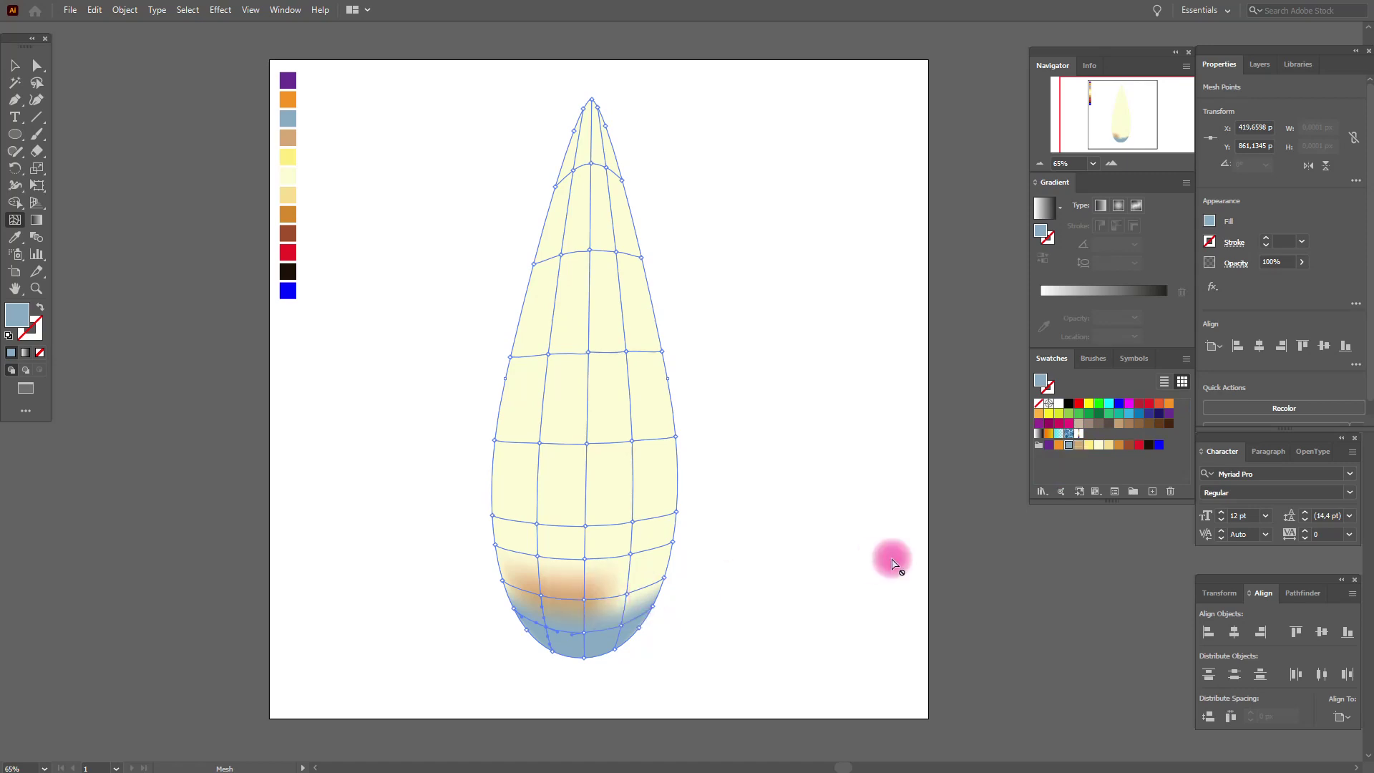
{"action": "mouse_move", "coordinate": [1079, 446]}
{"action": "left_mouse_down"}
{"action": "mouse_move", "coordinate": [644, 620]}
{"action": "mouse_move", "coordinate": [629, 594]}
{"action": "mouse_move", "coordinate": [668, 613]}
{"action": "mouse_move", "coordinate": [1093, 491]}
{"action": "mouse_move", "coordinate": [706, 586]}
{"action": "mouse_move", "coordinate": [664, 578]}
{"action": "left_mouse_up"}
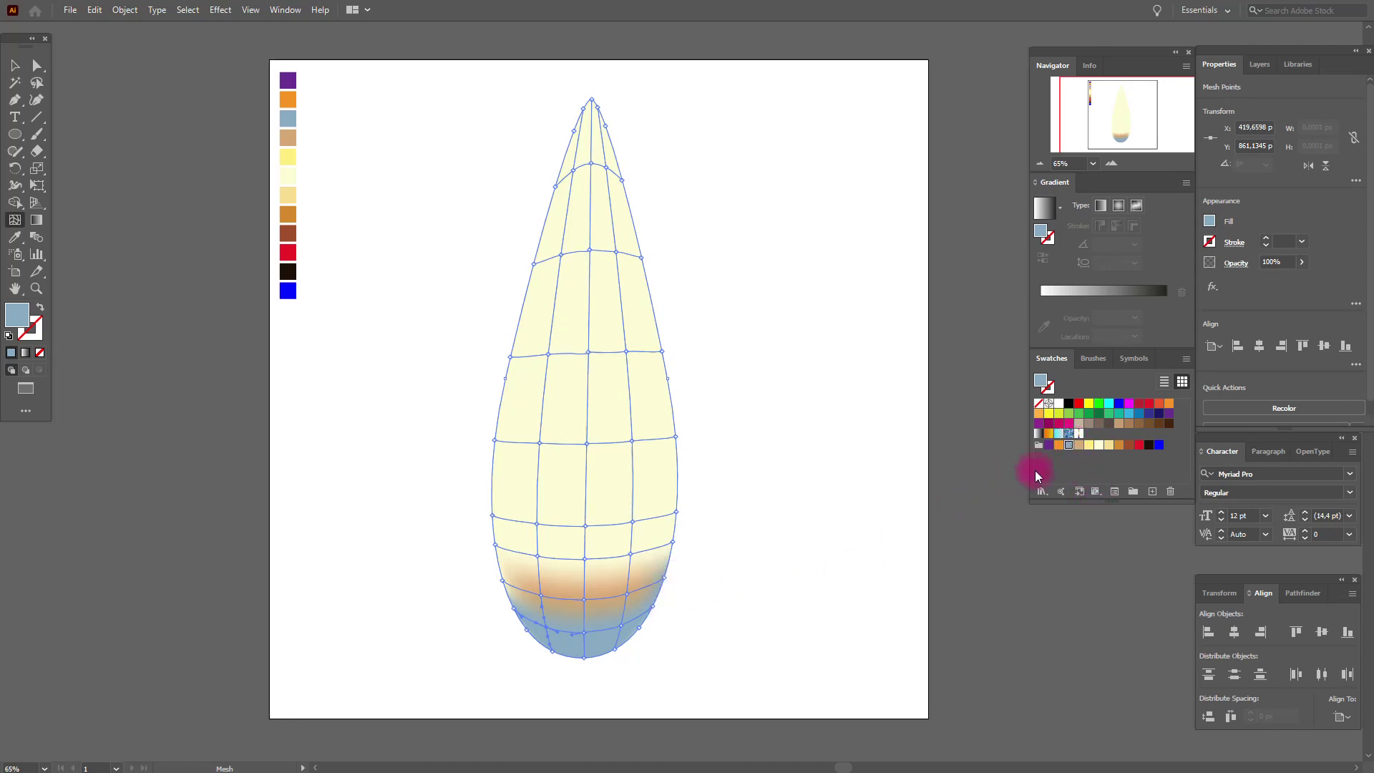
{"action": "mouse_move", "coordinate": [1070, 454]}
{"action": "left_mouse_down"}
{"action": "mouse_move", "coordinate": [545, 612]}
{"action": "mouse_move", "coordinate": [500, 586]}
{"action": "mouse_move", "coordinate": [816, 614]}
{"action": "mouse_move", "coordinate": [994, 550]}
{"action": "left_mouse_up"}
- Color the points of the two horizontal mesh lines above the tan band with the bright yellow swatch
{"action": "mouse_move", "coordinate": [1090, 450]}
{"action": "left_mouse_down"}
{"action": "mouse_move", "coordinate": [654, 551]}
{"action": "mouse_move", "coordinate": [539, 555]}
{"action": "left_mouse_up"}
{"action": "left_click_drag", "start_coordinate": [1093, 451], "coordinate": [588, 562]}
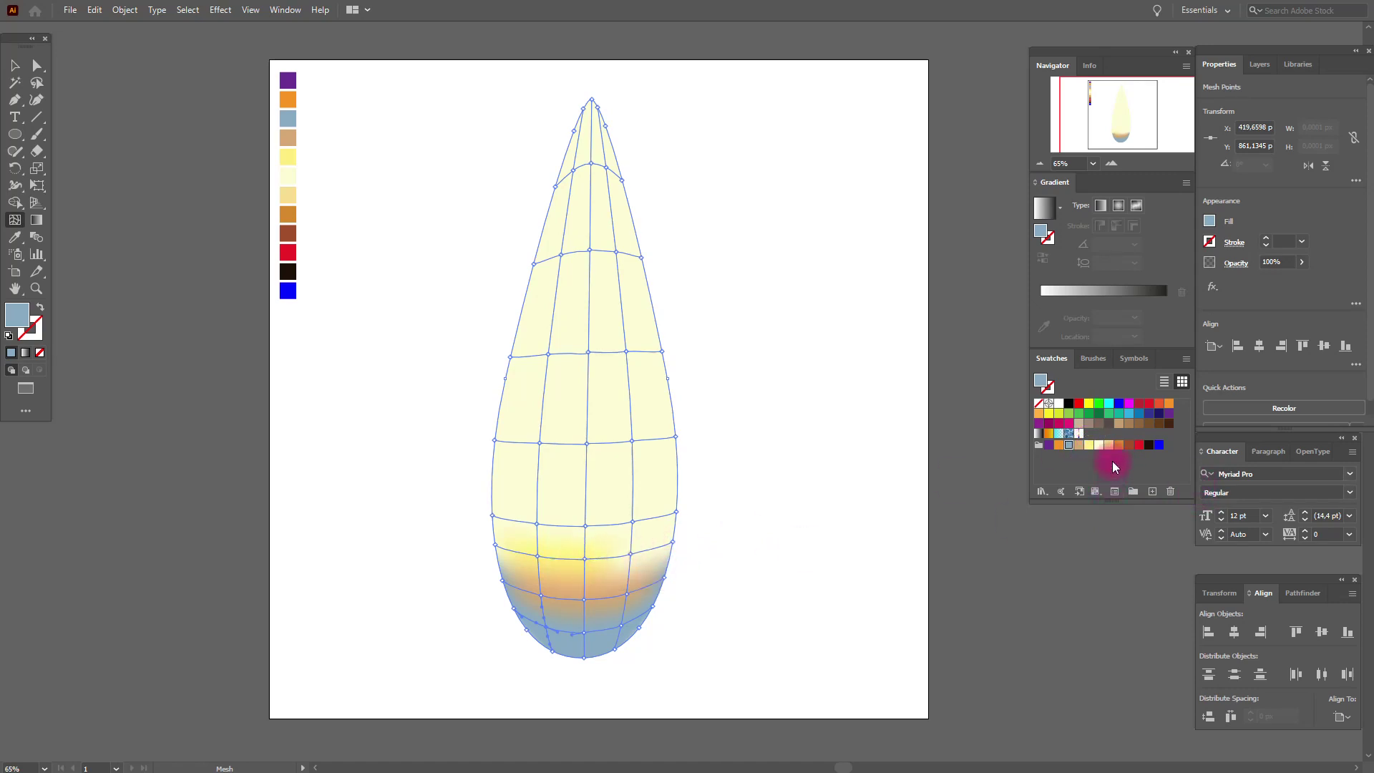
{"action": "mouse_move", "coordinate": [1090, 450]}
{"action": "left_mouse_down"}
{"action": "mouse_move", "coordinate": [706, 567]}
{"action": "mouse_move", "coordinate": [630, 555]}
{"action": "left_mouse_up"}
{"action": "mouse_move", "coordinate": [1090, 451]}
{"action": "left_mouse_down"}
{"action": "mouse_move", "coordinate": [537, 525]}
{"action": "mouse_move", "coordinate": [1042, 463]}
{"action": "mouse_move", "coordinate": [585, 526]}
{"action": "left_mouse_up"}
{"action": "mouse_move", "coordinate": [1069, 444]}
{"action": "left_mouse_down"}
{"action": "mouse_move", "coordinate": [1152, 469]}
{"action": "mouse_move", "coordinate": [972, 475]}
{"action": "mouse_move", "coordinate": [639, 522]}
{"action": "mouse_move", "coordinate": [761, 521]}
{"action": "mouse_move", "coordinate": [909, 568]}
{"action": "mouse_move", "coordinate": [763, 358]}
{"action": "mouse_move", "coordinate": [552, 298]}
{"action": "mouse_move", "coordinate": [776, 300]}
{"action": "mouse_move", "coordinate": [931, 390]}
{"action": "left_mouse_up"}
- Color the second horizontal mesh line below the tip light beige-yellow and the line just below the tip orange
{"action": "left_click", "coordinate": [1108, 445]}
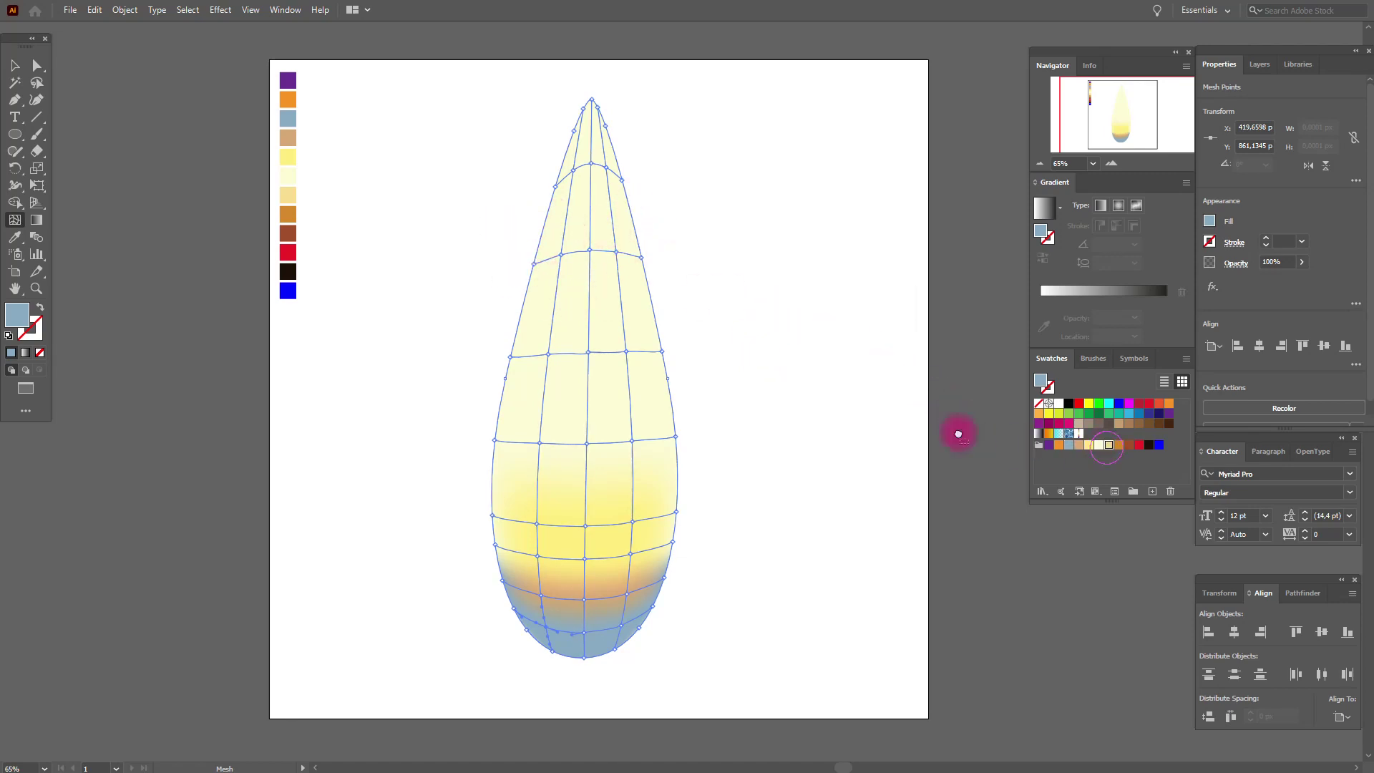
{"action": "left_click", "coordinate": [562, 256]}
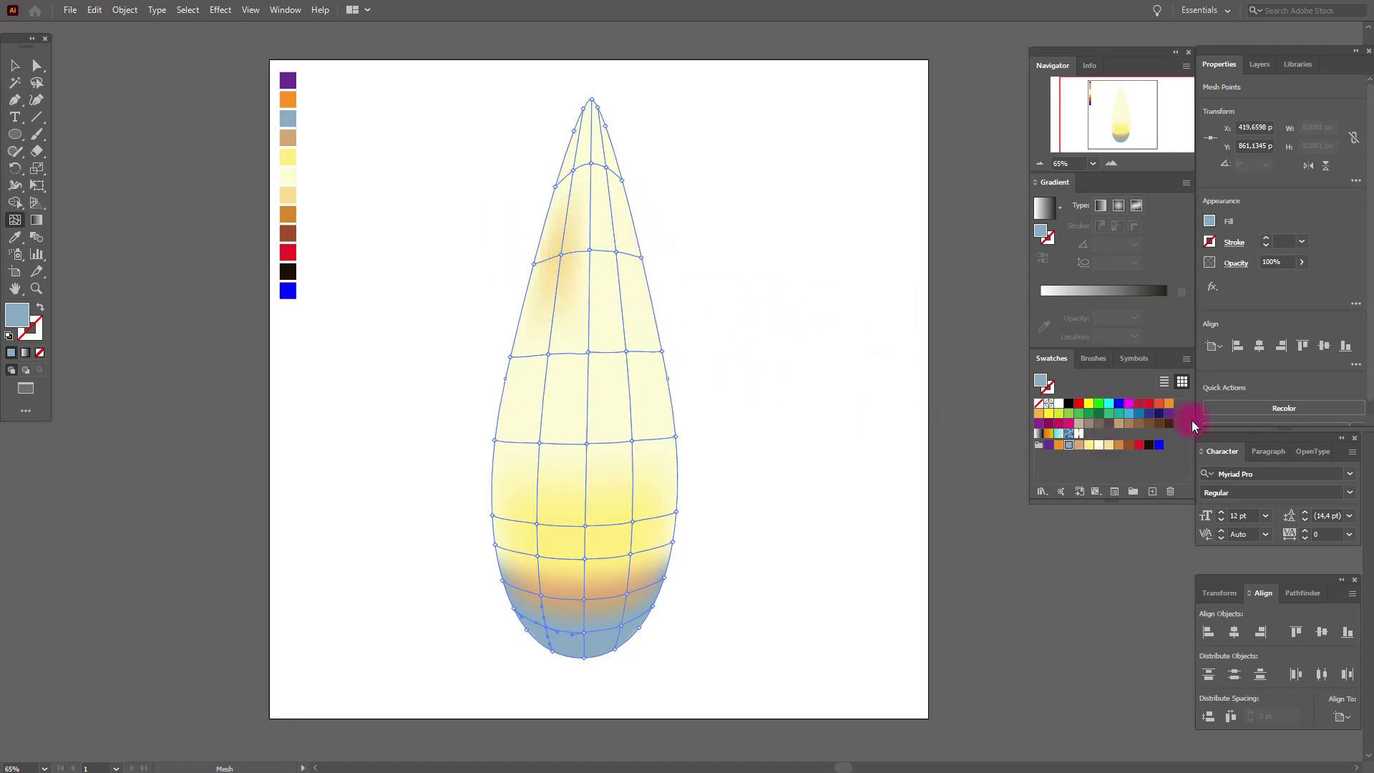
{"action": "left_click_drag", "start_coordinate": [1109, 448], "coordinate": [589, 250]}
{"action": "left_click_drag", "start_coordinate": [1109, 444], "coordinate": [617, 255]}
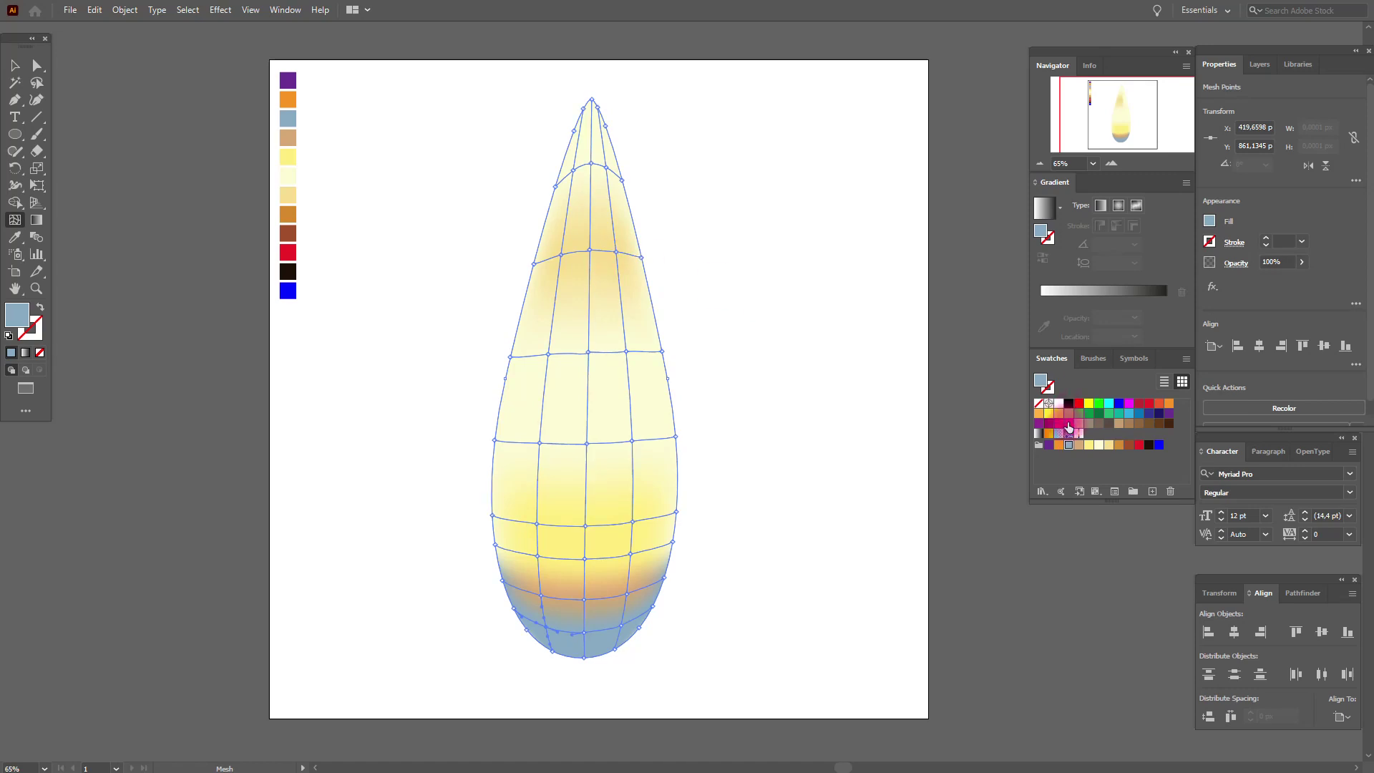
{"action": "left_click_drag", "start_coordinate": [1059, 445], "coordinate": [596, 164]}
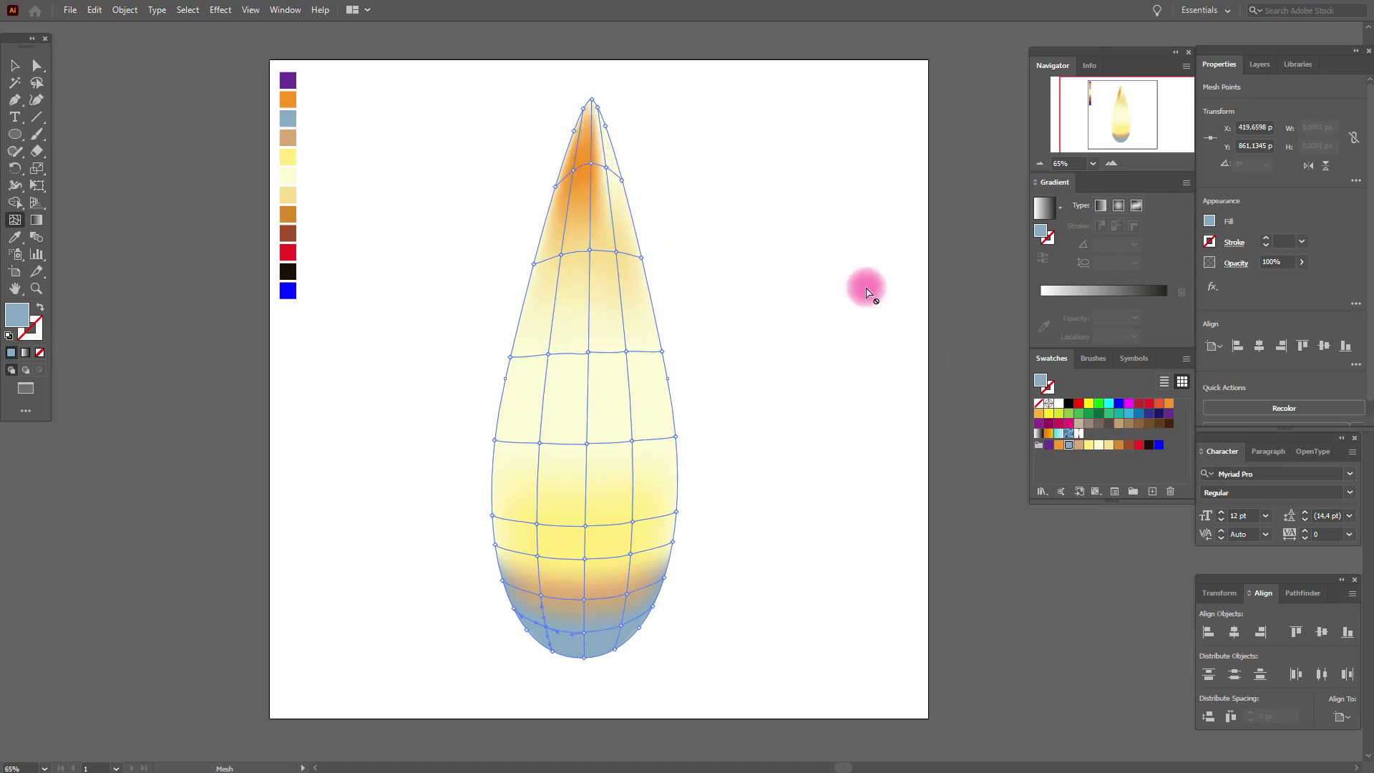
{"action": "left_click_drag", "start_coordinate": [1058, 445], "coordinate": [607, 166]}
- Color the mesh points at the pointed tip with the red swatch and deselect the flame
{"action": "left_click_drag", "start_coordinate": [1138, 451], "coordinate": [583, 109]}
{"action": "left_click_drag", "start_coordinate": [1141, 447], "coordinate": [591, 100]}
{"action": "left_click_drag", "start_coordinate": [1142, 450], "coordinate": [598, 108]}
{"action": "left_click", "coordinate": [21, 93]}
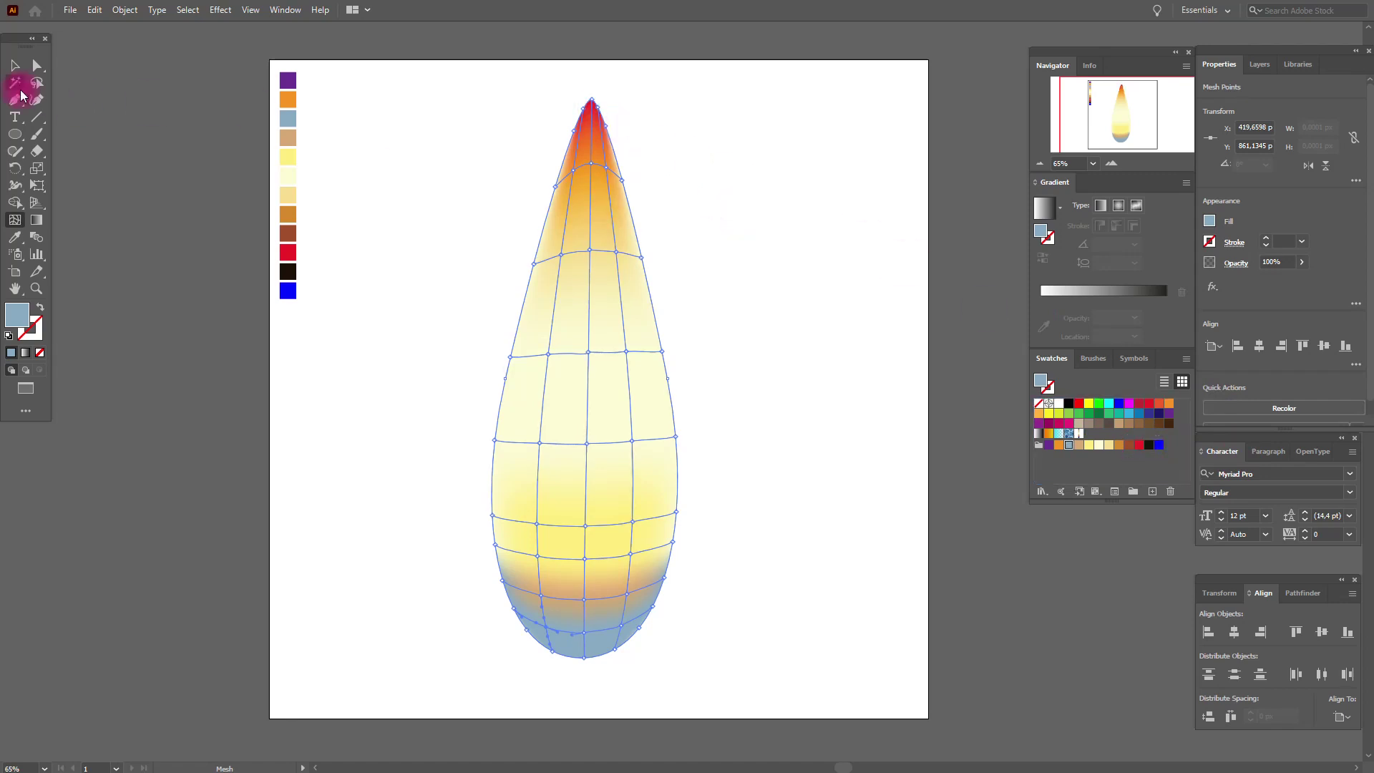
{"action": "left_click", "coordinate": [15, 66]}
{"action": "left_click", "coordinate": [344, 152]}
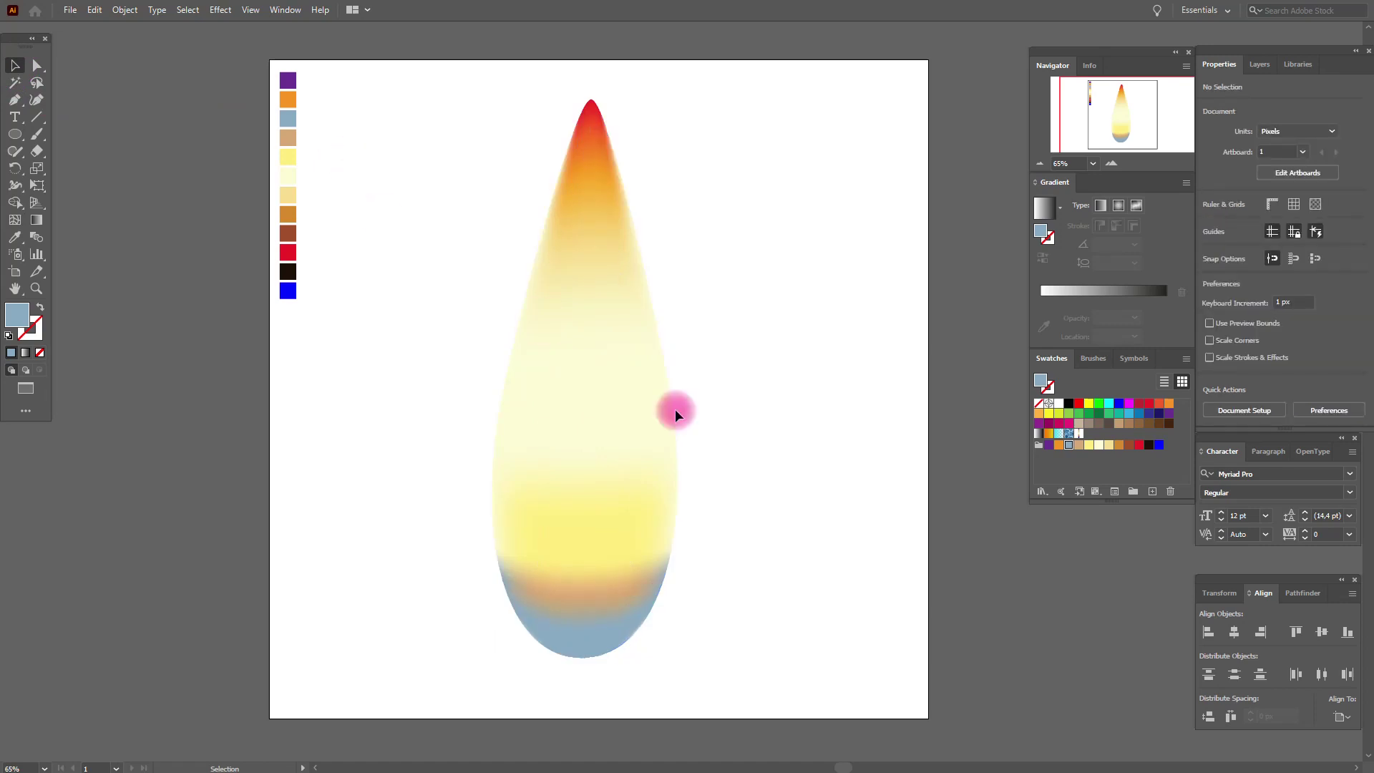
- Scale the flame down proportionally to roughly half its height, keep it in the upper middle of the artboard, and deselect it
{"action": "left_click", "coordinate": [629, 388]}
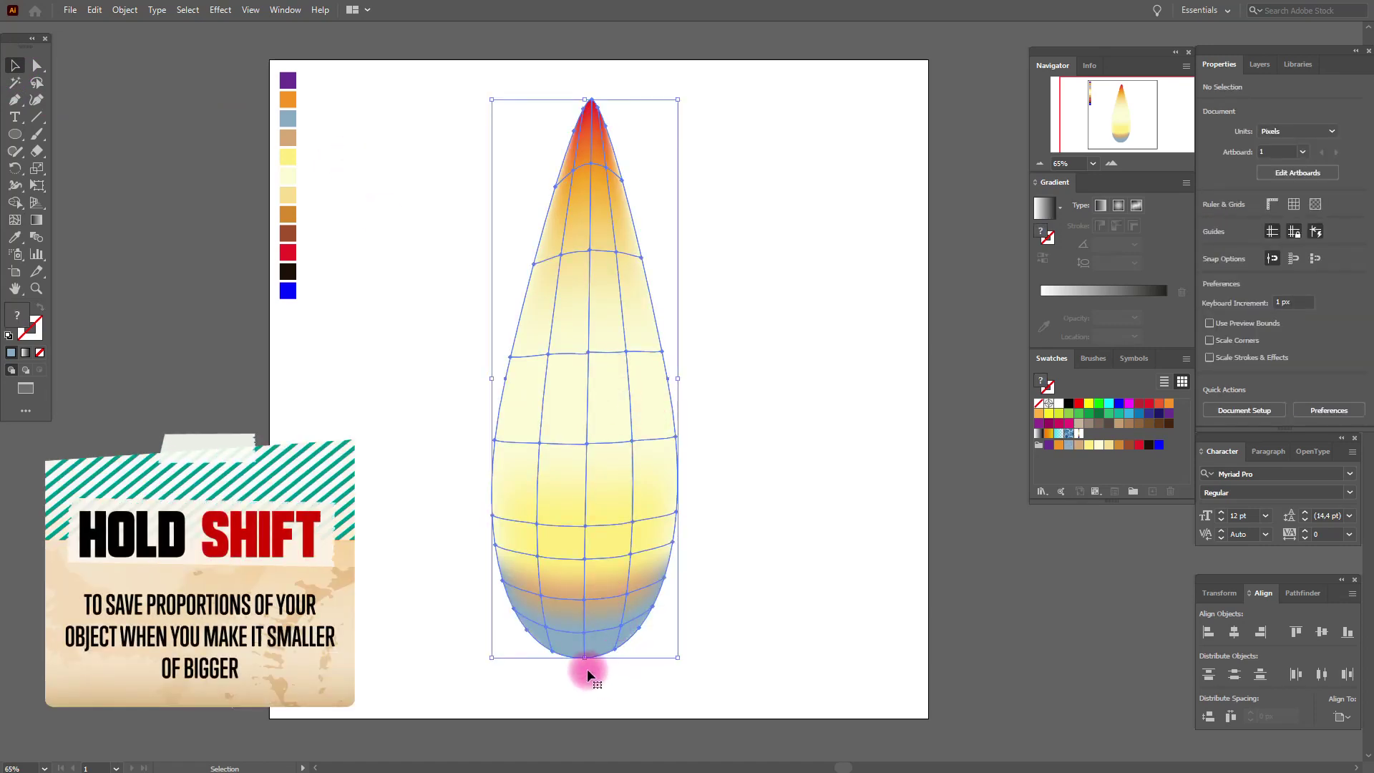
{"action": "left_click_drag", "start_coordinate": [583, 659], "coordinate": [565, 441]}
{"action": "left_click", "coordinate": [805, 463]}
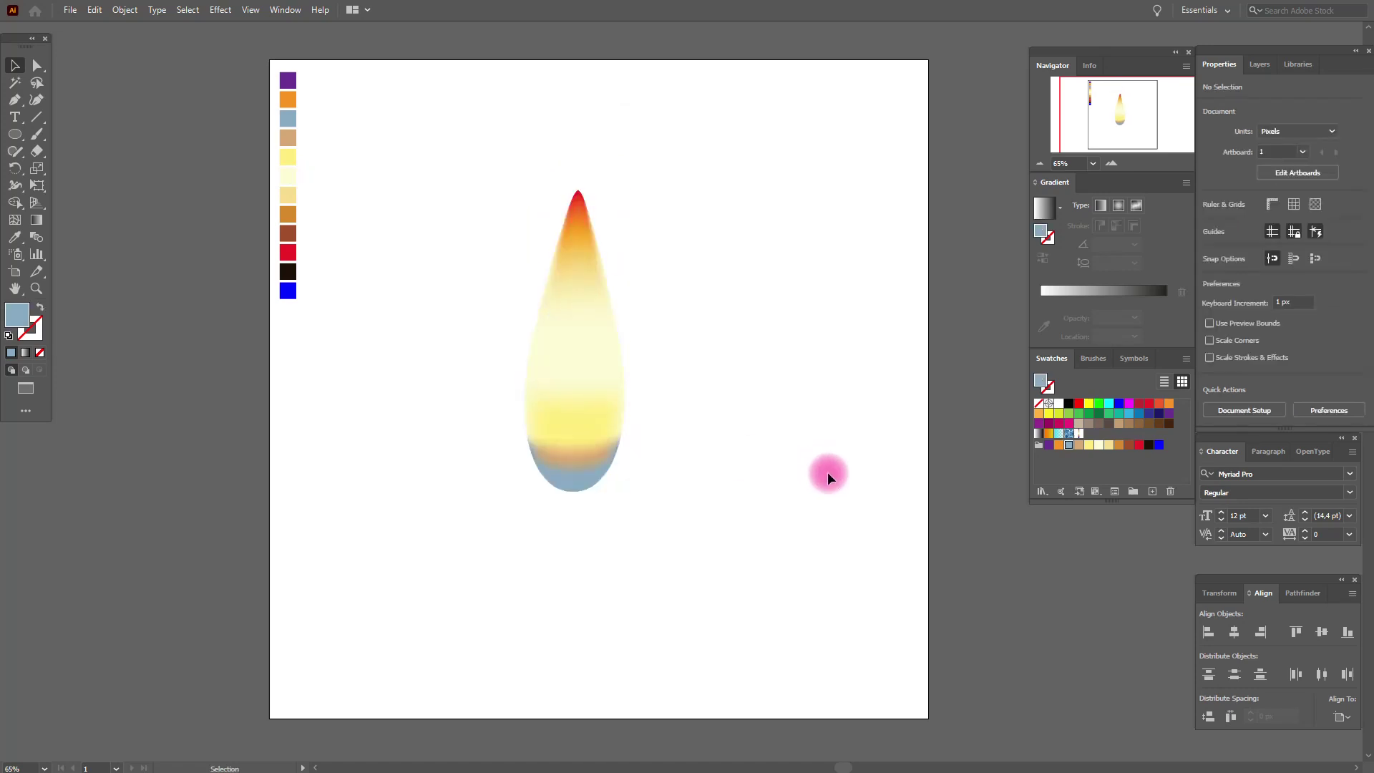
- Draw a purple square about 848 by 848 px over the flame and position it as the background
{"action": "left_click", "coordinate": [1049, 445]}
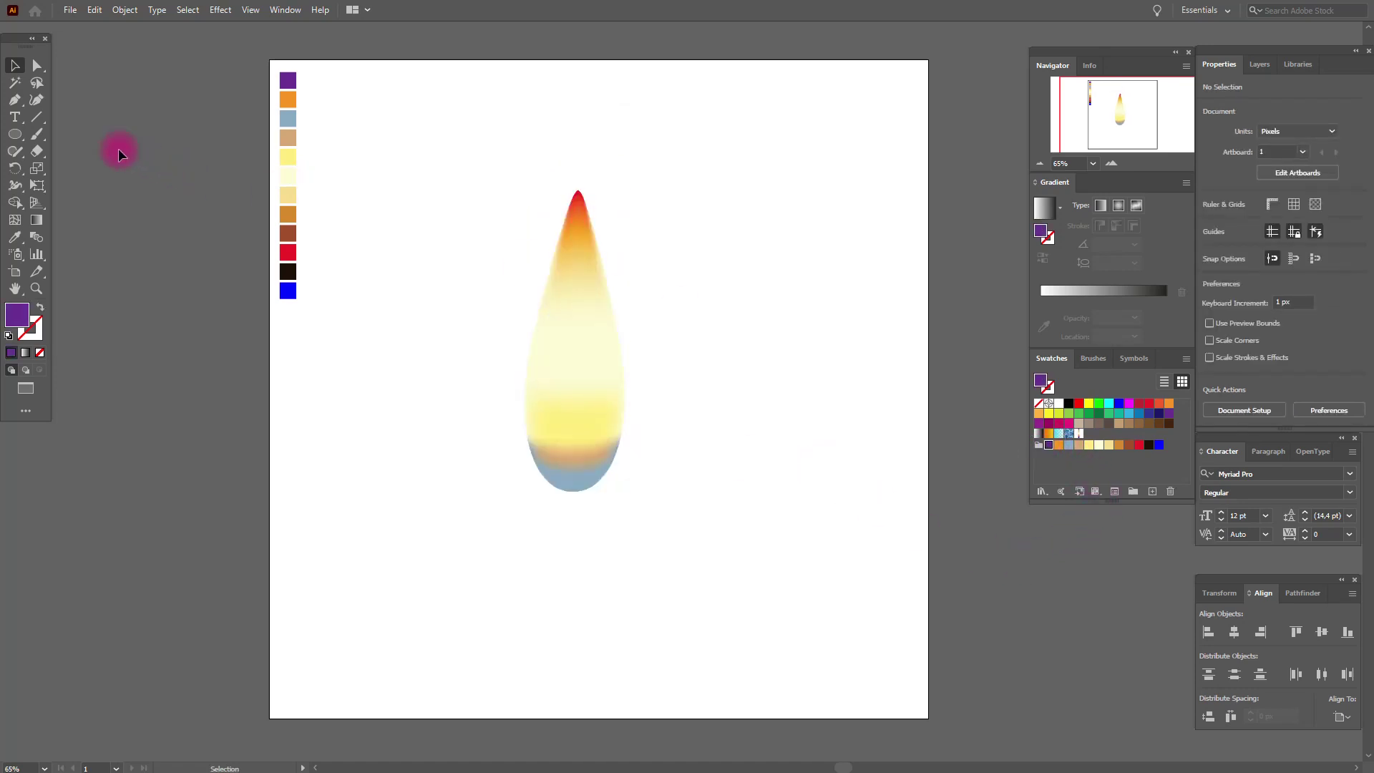
{"action": "left_click_drag", "start_coordinate": [9, 135], "coordinate": [65, 136]}
{"action": "left_click_drag", "start_coordinate": [355, 111], "coordinate": [844, 665]}
{"action": "left_click", "coordinate": [12, 65]}
{"action": "left_click_drag", "start_coordinate": [718, 314], "coordinate": [698, 314]}
- Send the purple square to the back behind the flame and lock it
{"action": "right_click", "coordinate": [702, 318]}
{"action": "mouse_move", "coordinate": [788, 556]}
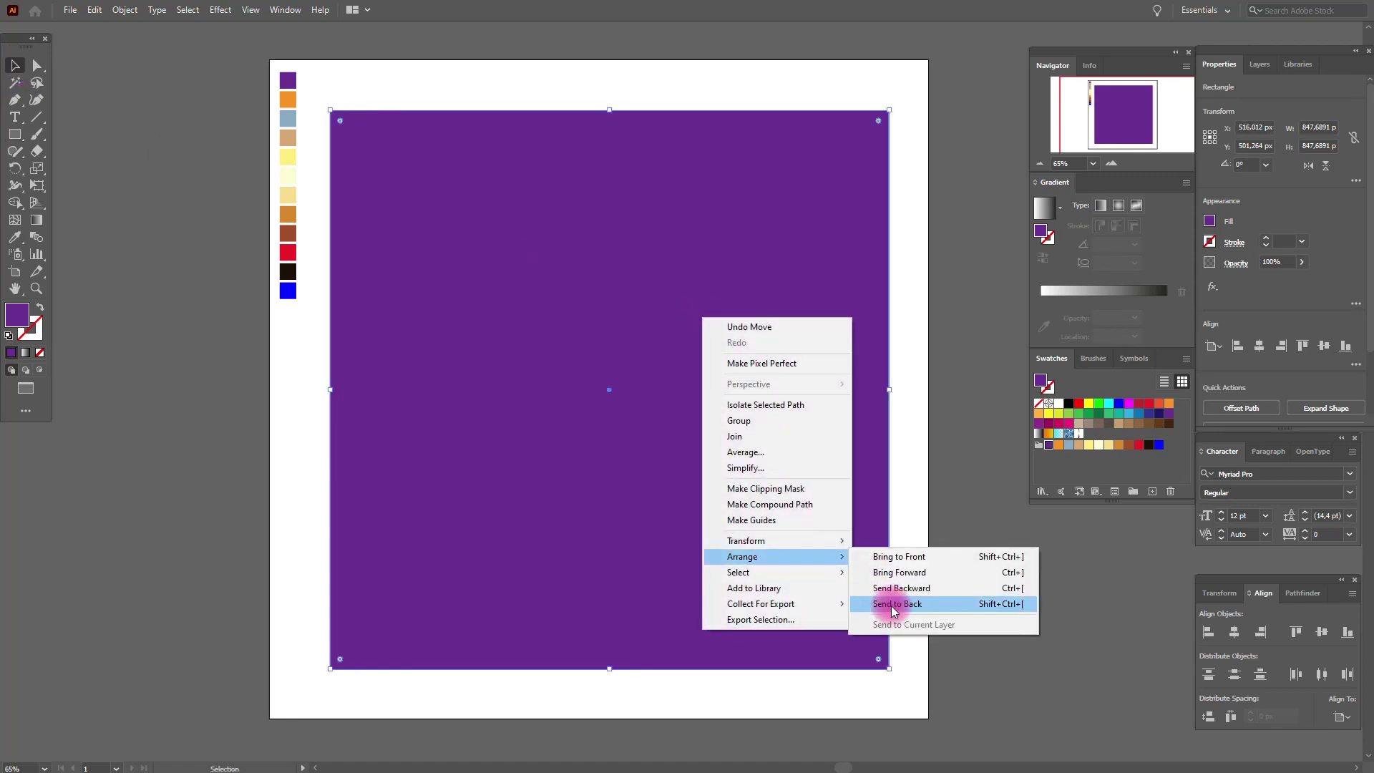
{"action": "left_click", "coordinate": [890, 603]}
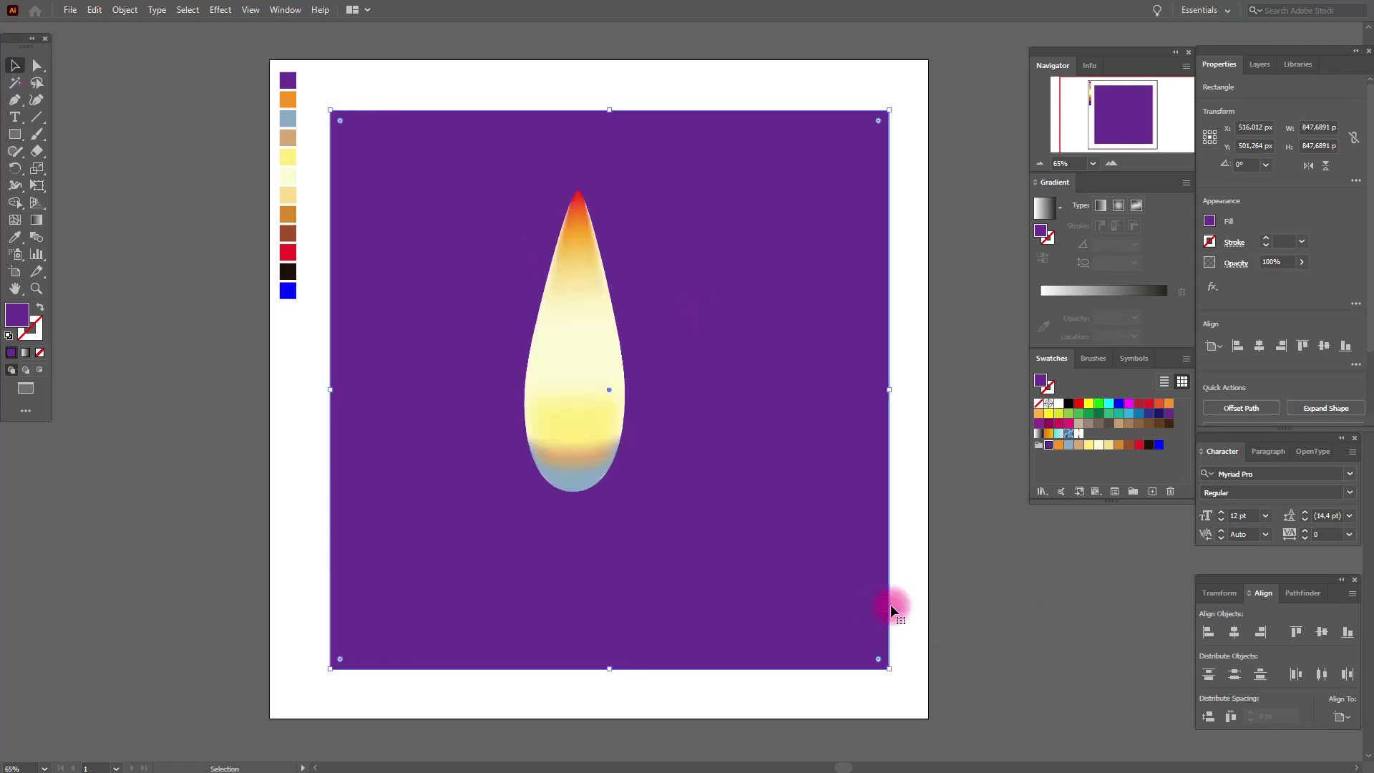
{"action": "left_click", "coordinate": [1259, 64]}
{"action": "left_click", "coordinate": [1222, 297]}
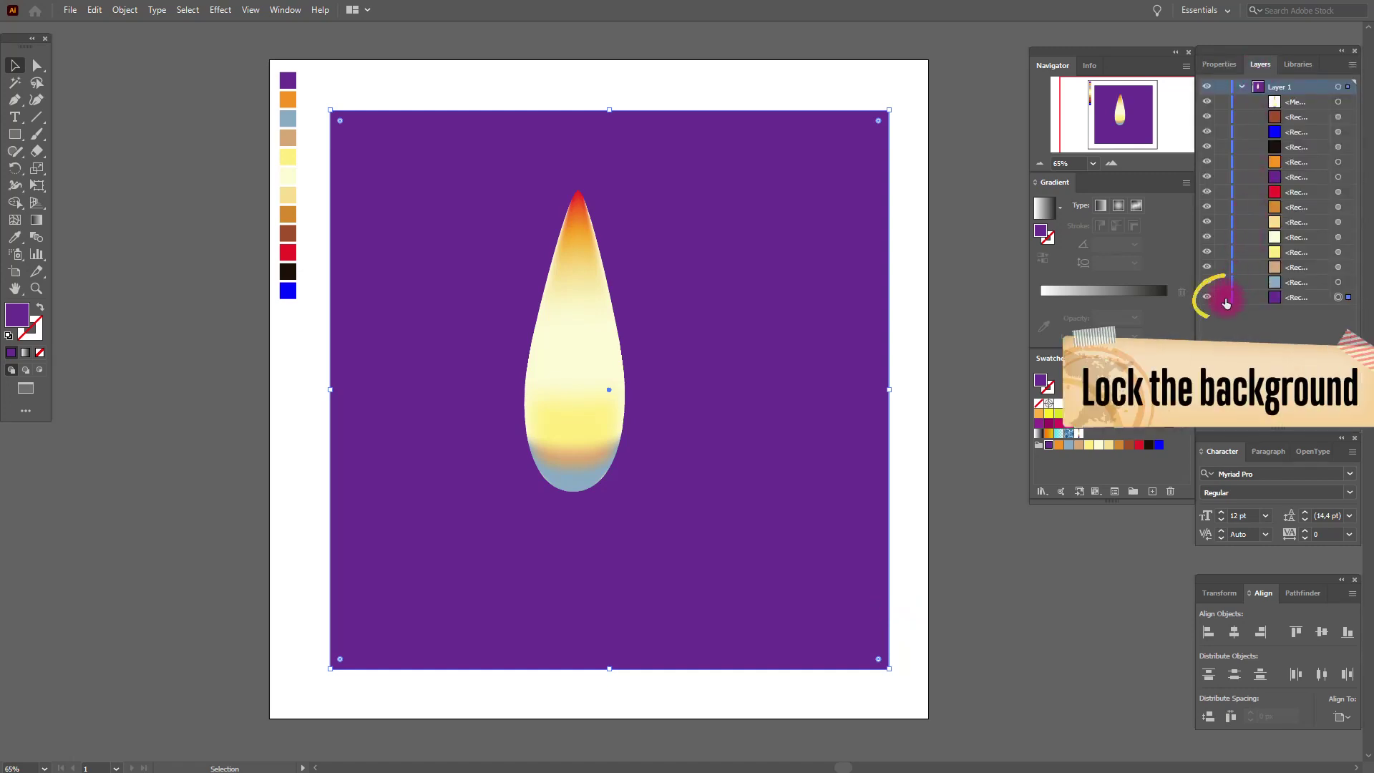
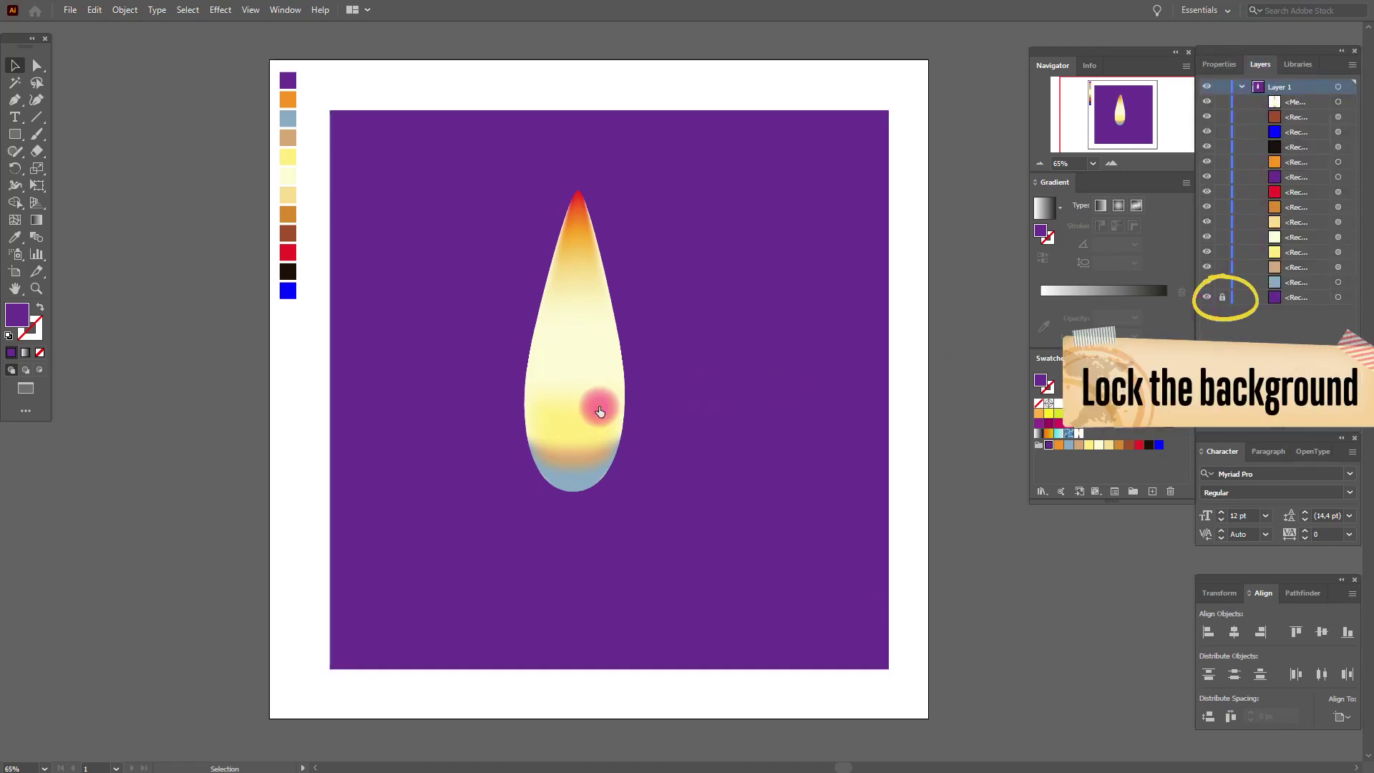
- Scale the flame down proportionally to about two thirds of its height, keep it near the background's center, and deselect it
{"action": "left_click", "coordinate": [598, 433]}
{"action": "left_click_drag", "start_coordinate": [574, 496], "coordinate": [608, 414]}
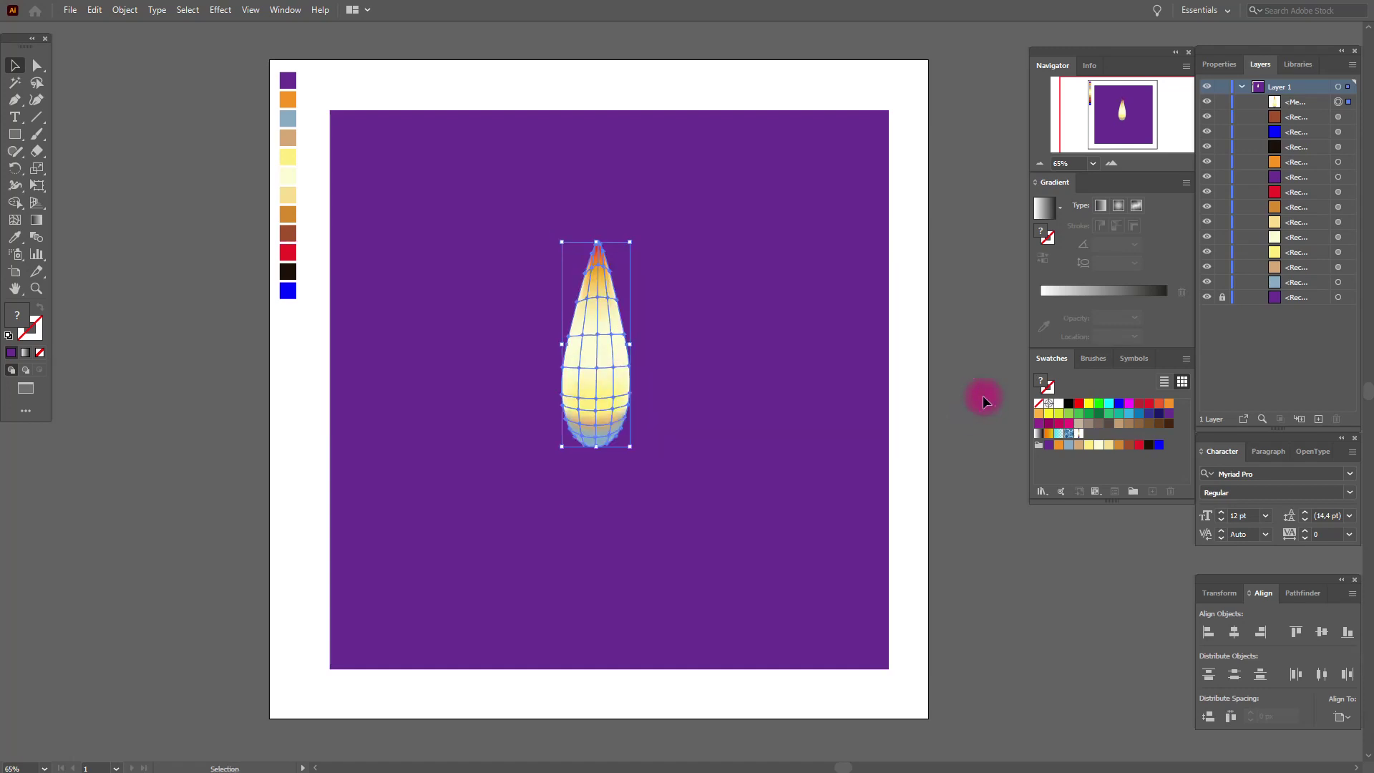
{"action": "left_click", "coordinate": [982, 396]}
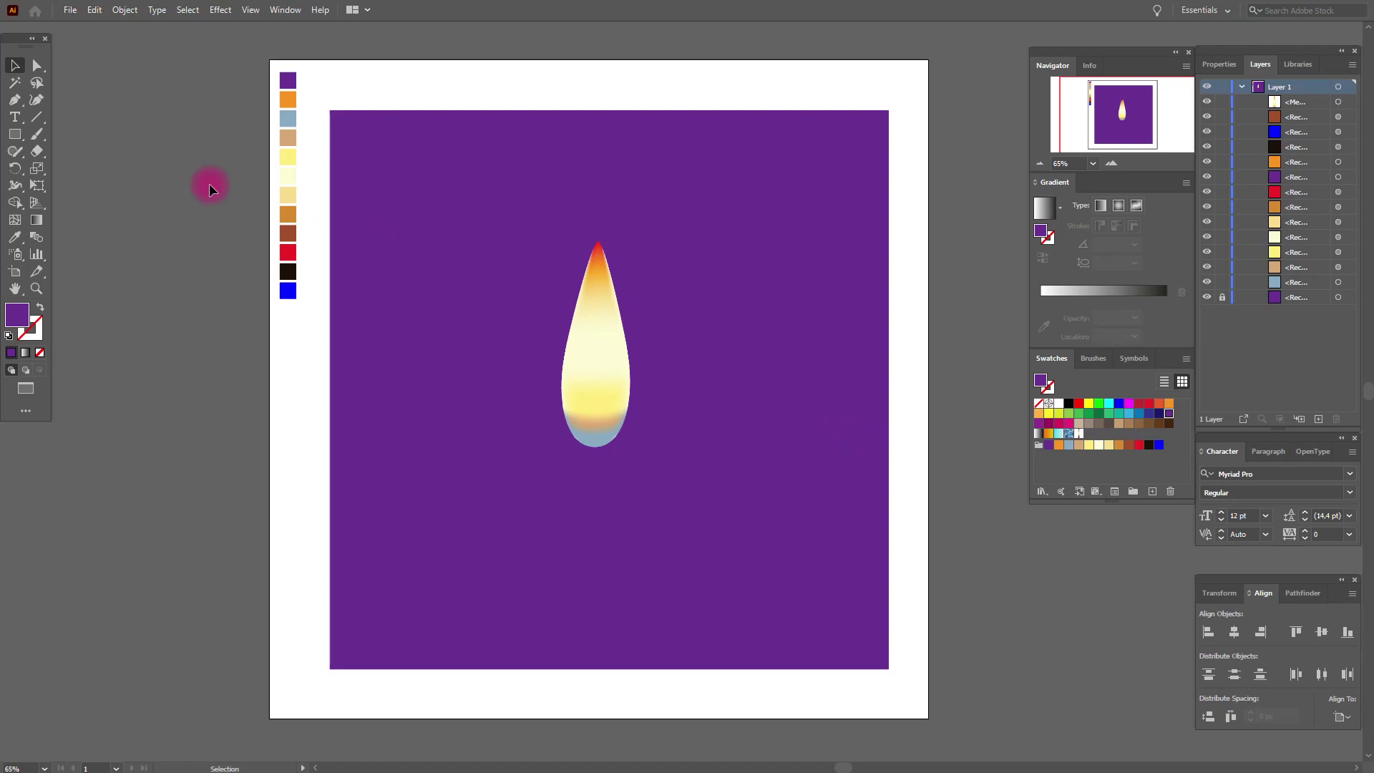
- Paint a slightly curved wick from inside the flame's blue base downward, using the large round brush and the near-black swatch
{"action": "left_click", "coordinate": [45, 143]}
{"action": "left_click", "coordinate": [1148, 447]}
{"action": "left_click", "coordinate": [1099, 362]}
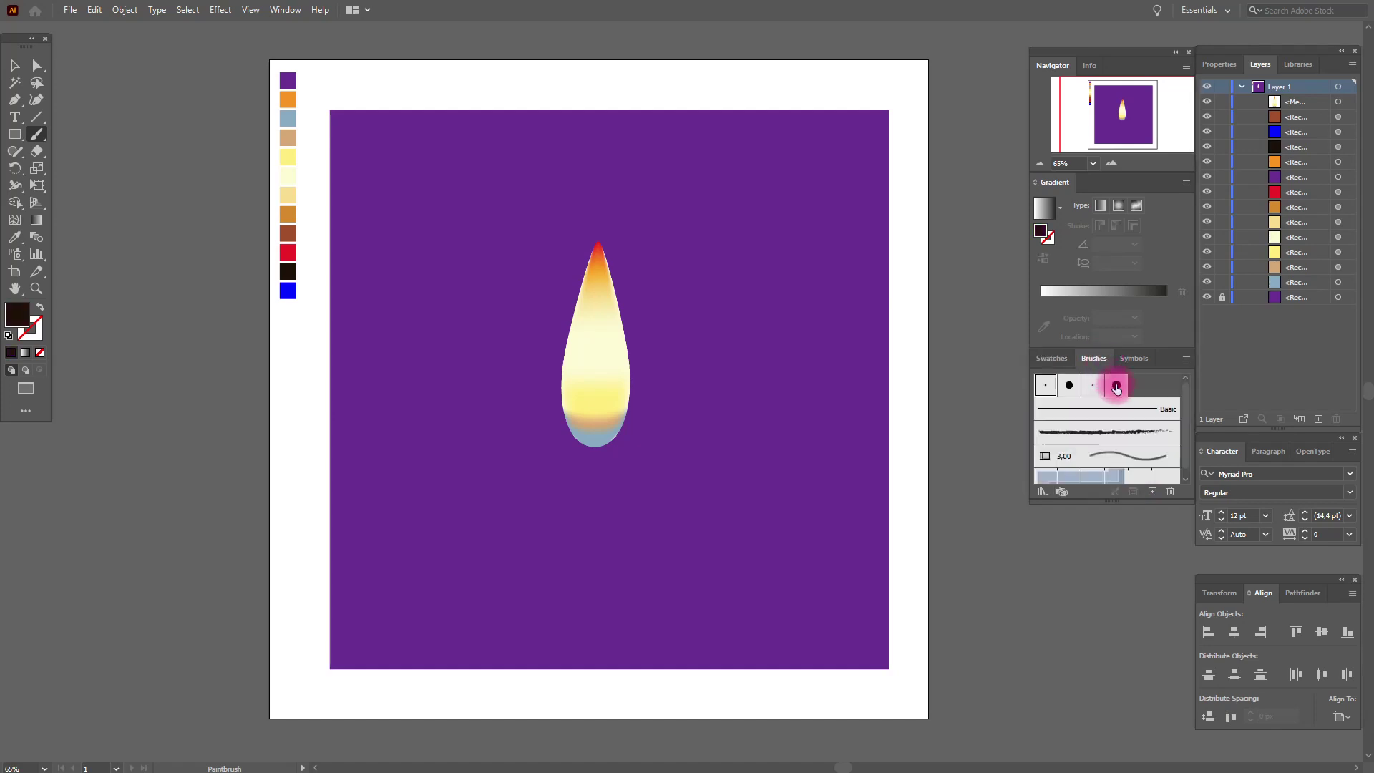
{"action": "left_click", "coordinate": [1116, 388]}
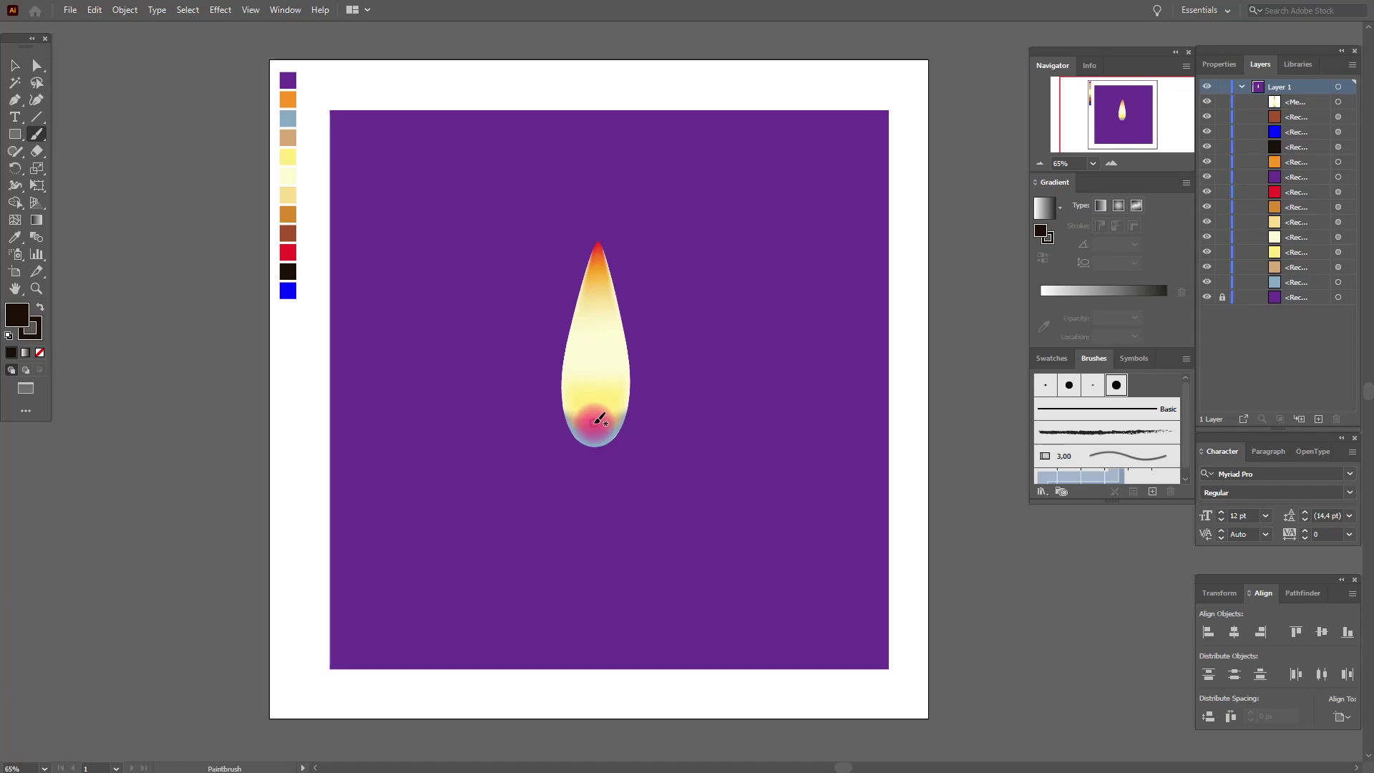
{"action": "left_click_drag", "start_coordinate": [595, 422], "coordinate": [615, 539]}
- Expand the appearance of the painted wick stroke so that it becomes a filled shape
{"action": "left_click", "coordinate": [14, 65]}
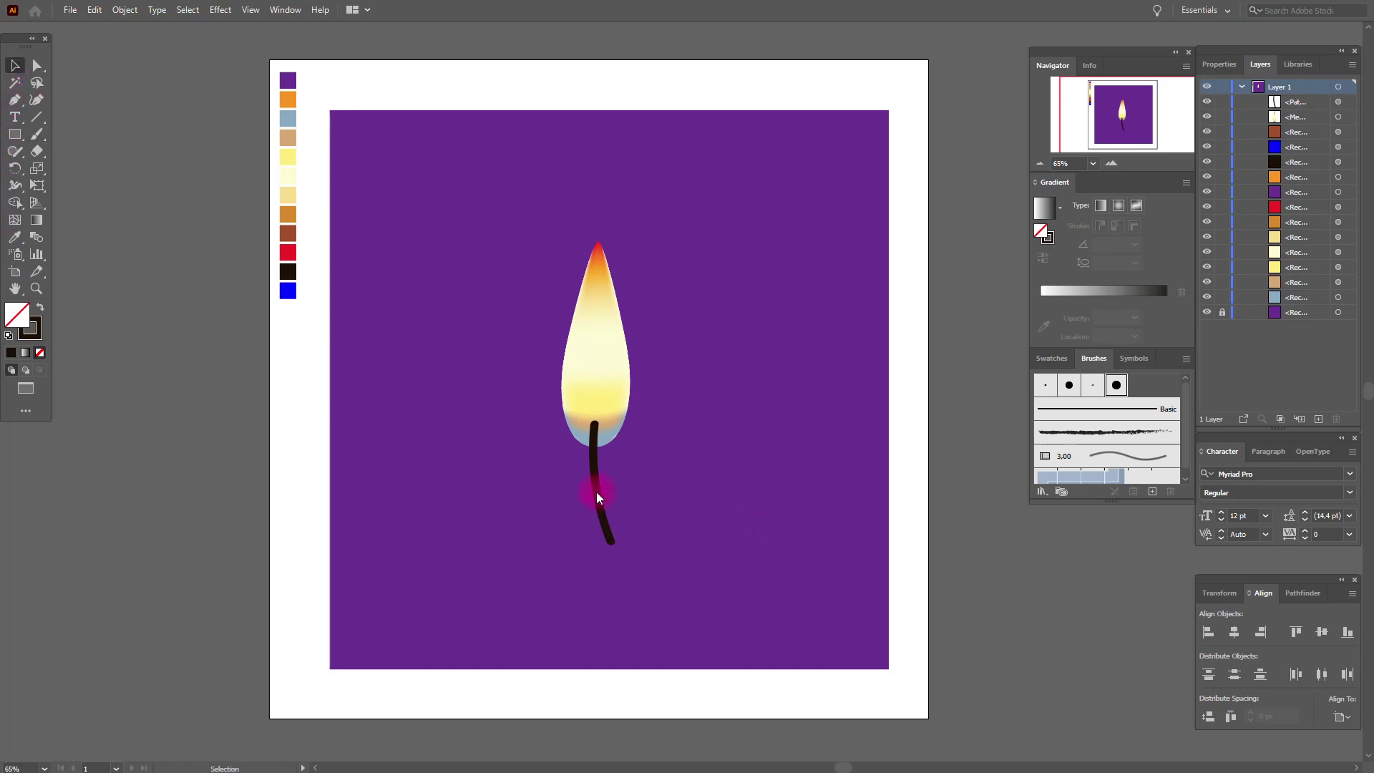
{"action": "left_click", "coordinate": [126, 10]}
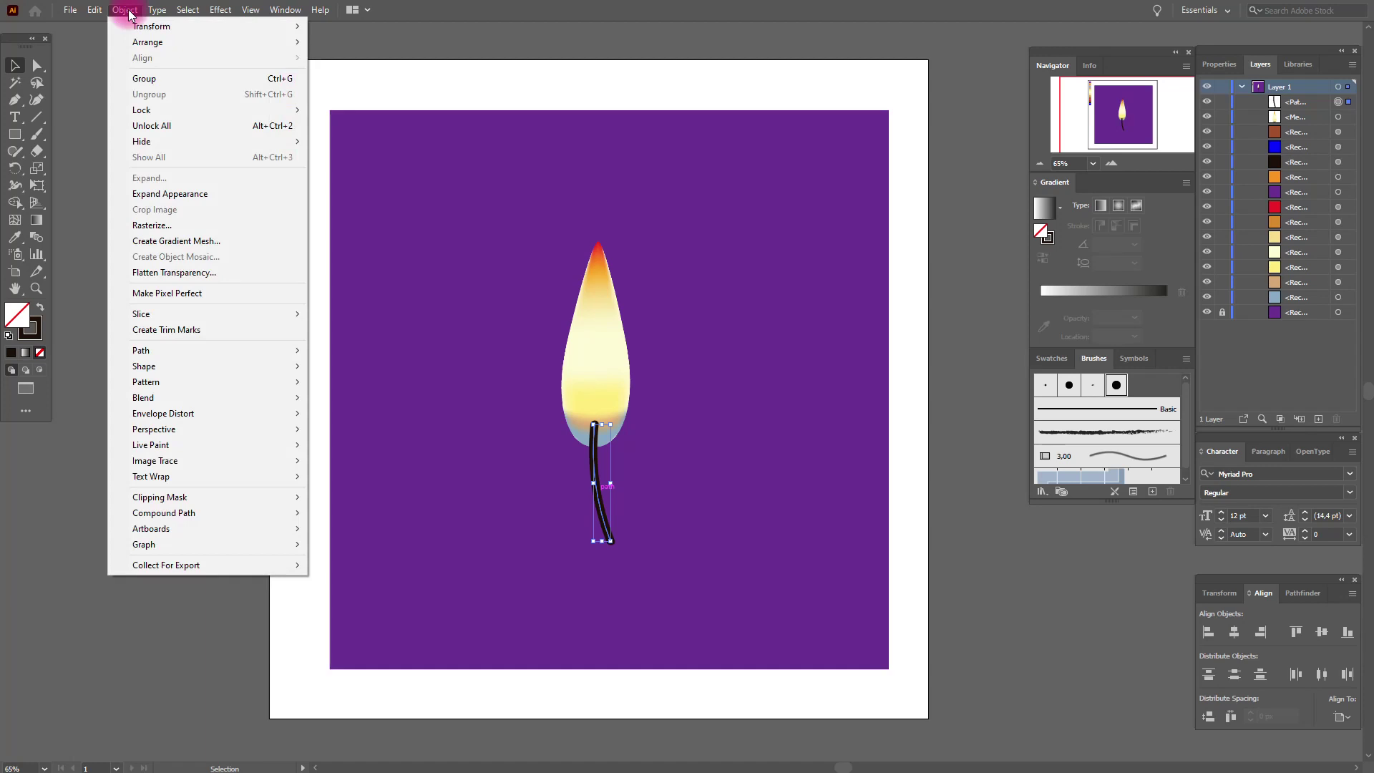
{"action": "left_click", "coordinate": [179, 193]}
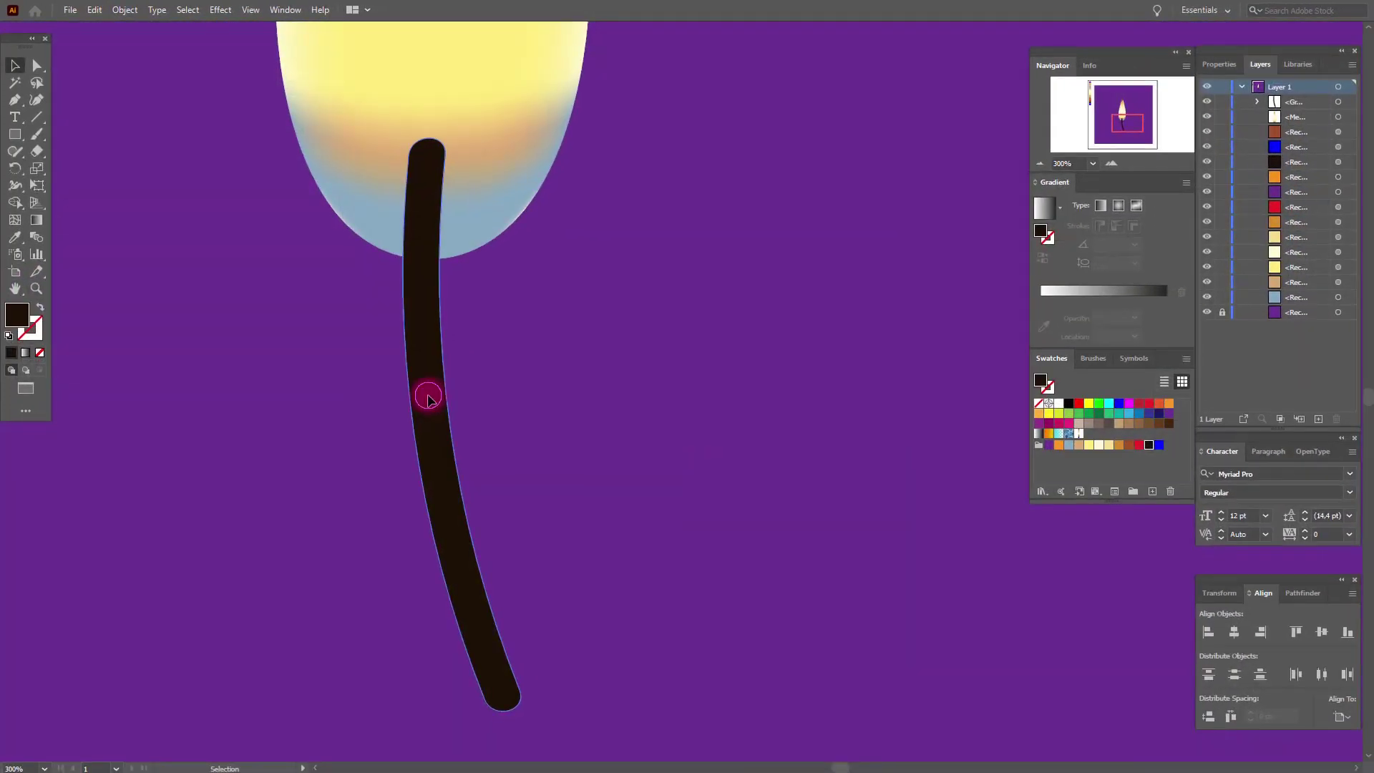
- Create a gradient mesh on the expanded wick with 7 rows, 1 column and Flat appearance
{"action": "left_click", "coordinate": [428, 395]}
{"action": "left_click", "coordinate": [125, 10]}
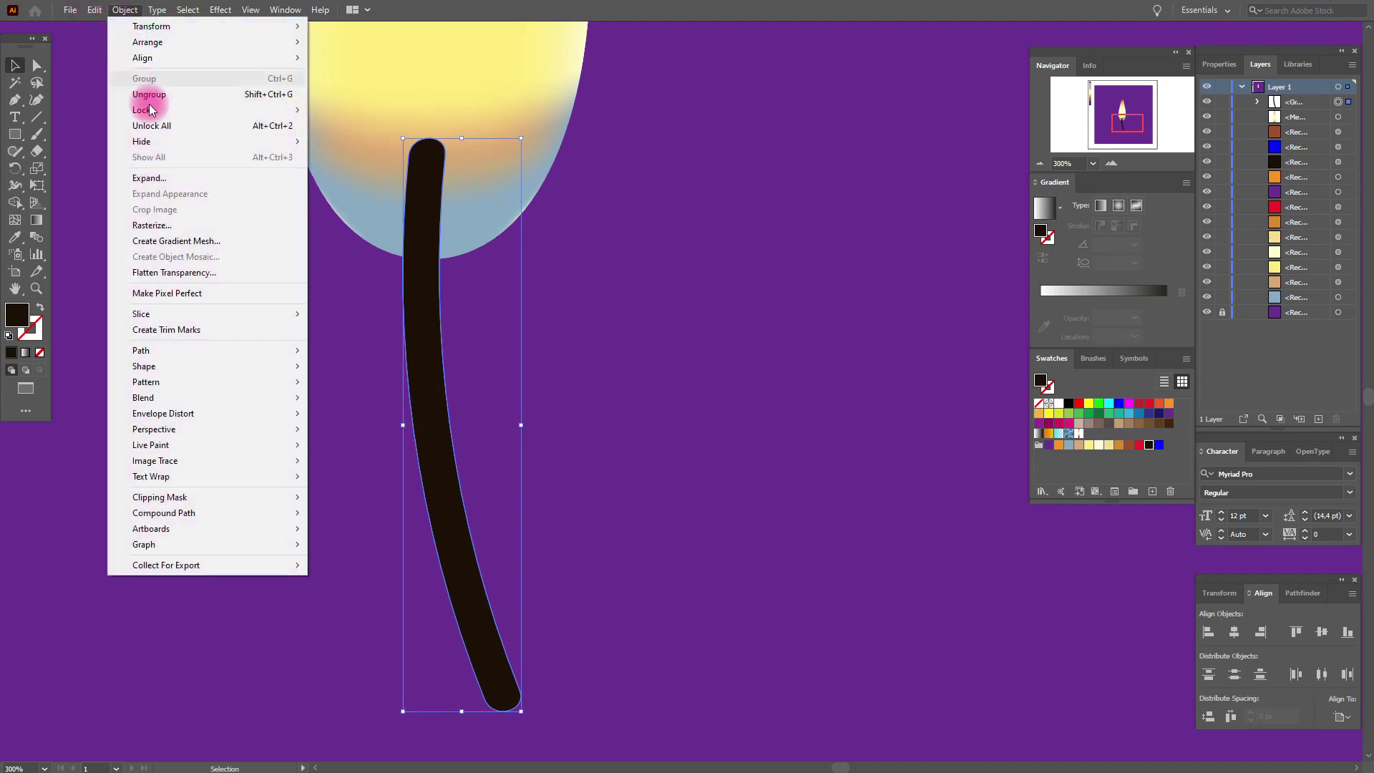
{"action": "left_click", "coordinate": [176, 241]}
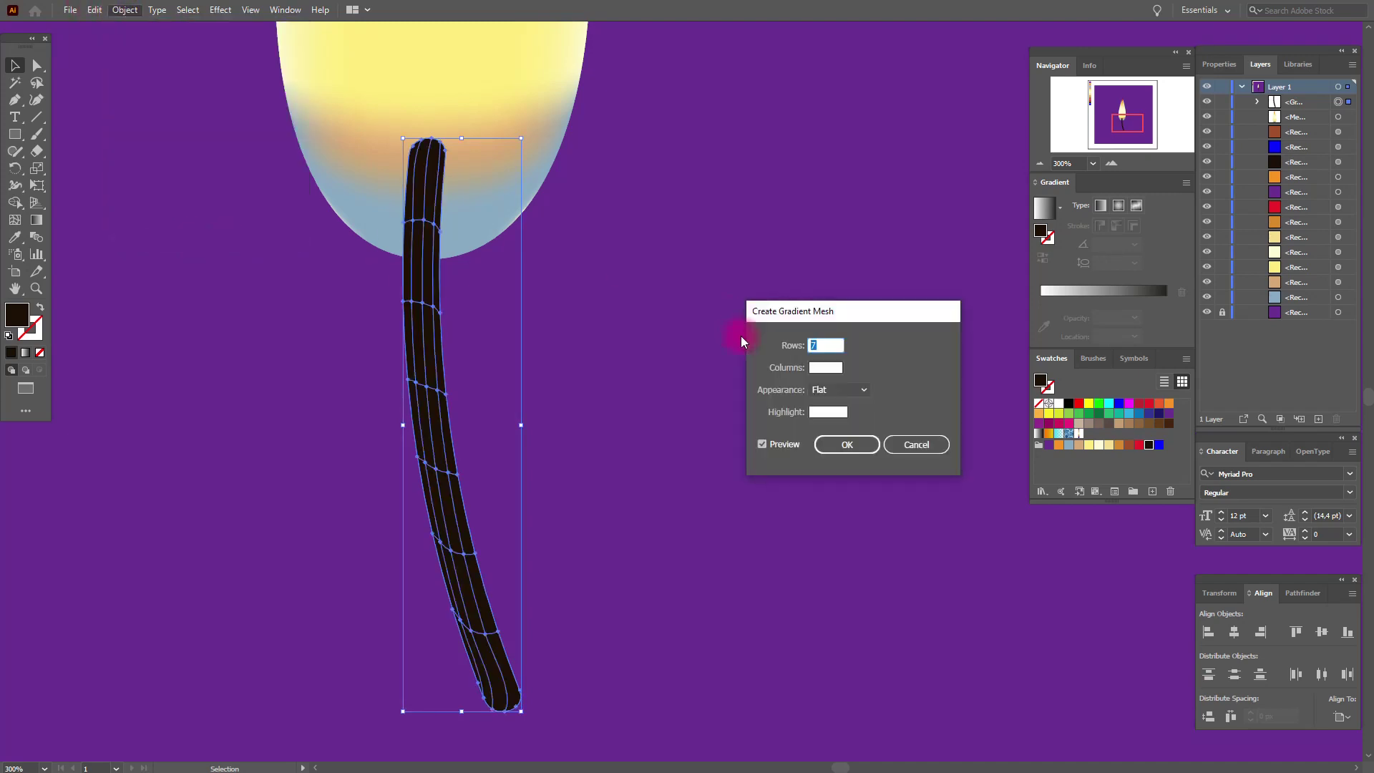
{"action": "key", "text": "Tab"}
{"action": "type", "text": "1"}
{"action": "left_click", "coordinate": [848, 445]}
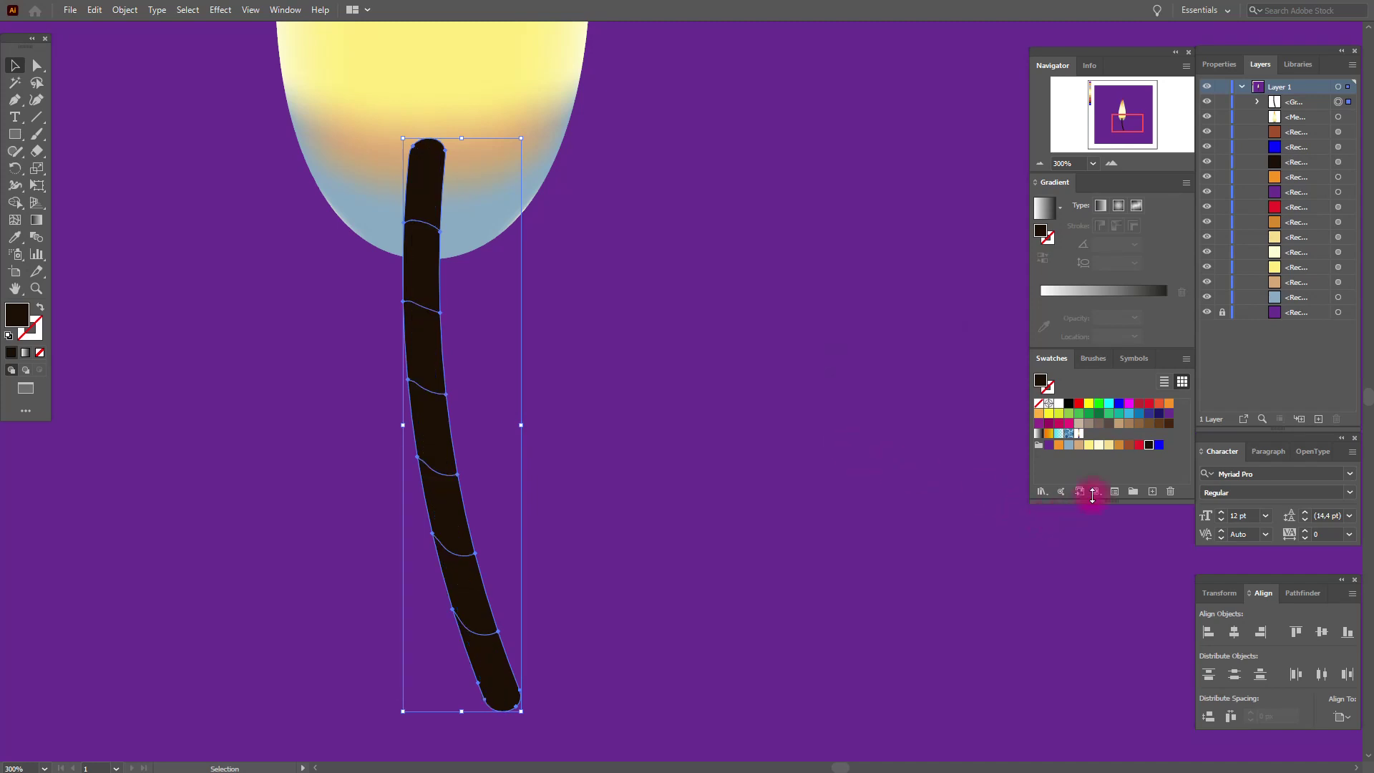
- Color the mesh points at the wick's upper tip with the pale cream swatch and undo the last fill that spread too far
{"action": "left_click_drag", "start_coordinate": [1100, 451], "coordinate": [420, 144]}
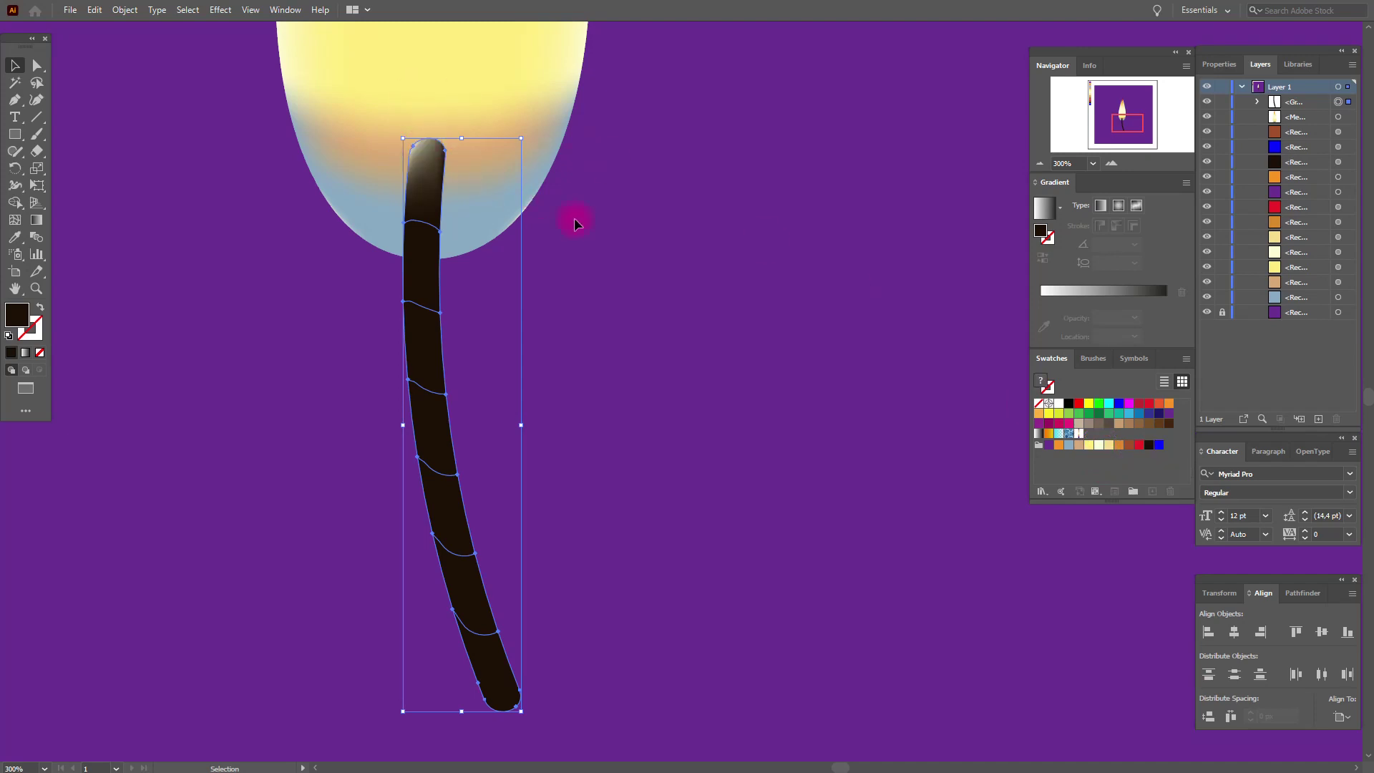
{"action": "left_click_drag", "start_coordinate": [1089, 447], "coordinate": [450, 153]}
{"action": "left_click", "coordinate": [1099, 448]}
{"action": "left_click_drag", "start_coordinate": [1098, 448], "coordinate": [431, 163]}
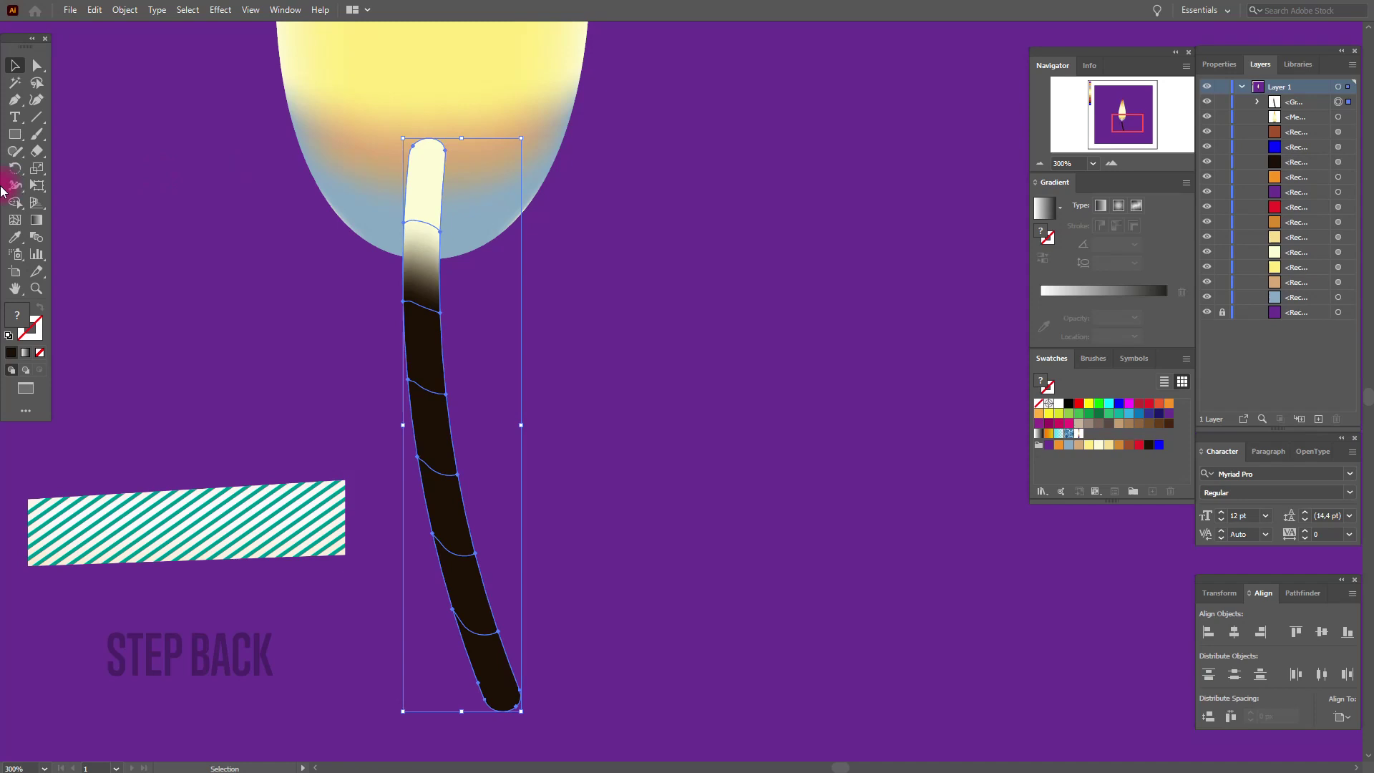
{"action": "key", "text": "ctrl+z"}
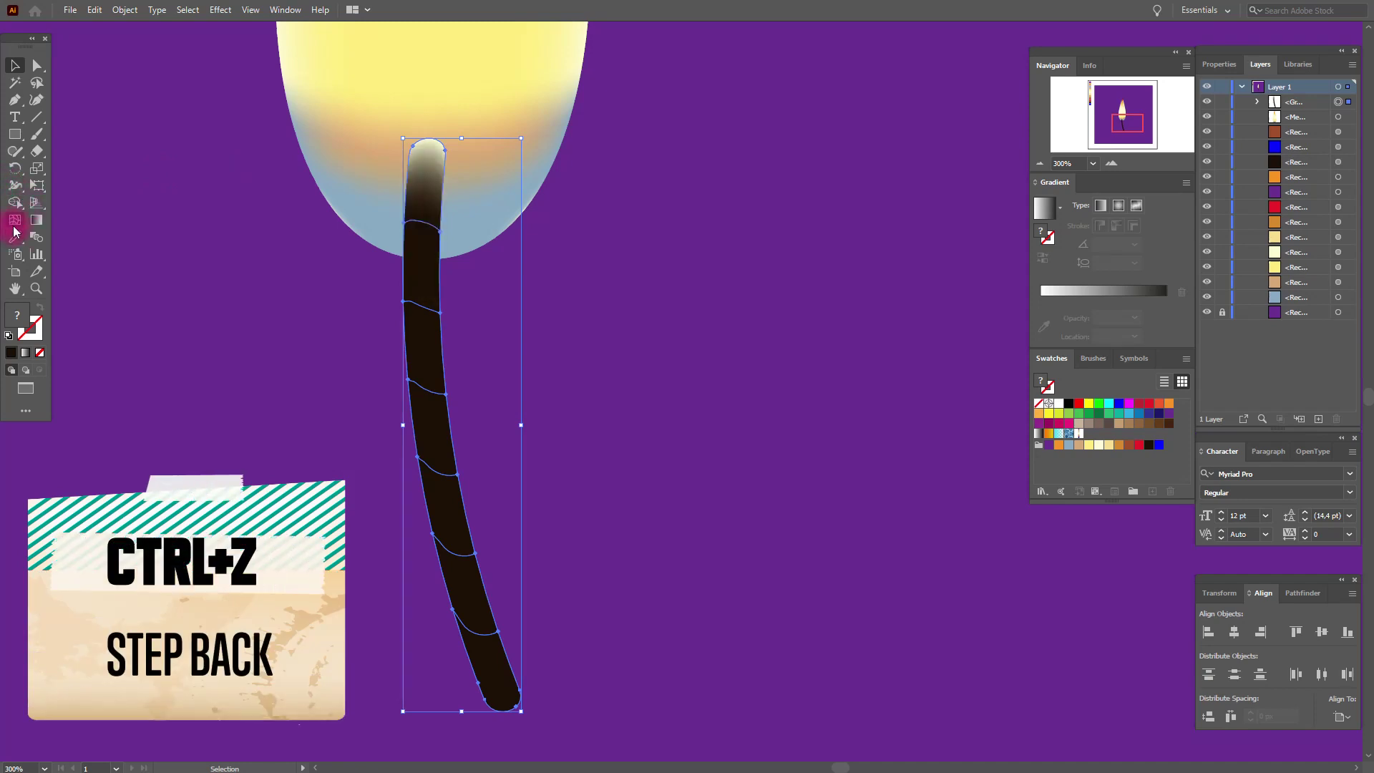
- Add two mesh rows across the wick between its cream tip and the next existing row with the Mesh tool
{"action": "left_click", "coordinate": [15, 220]}
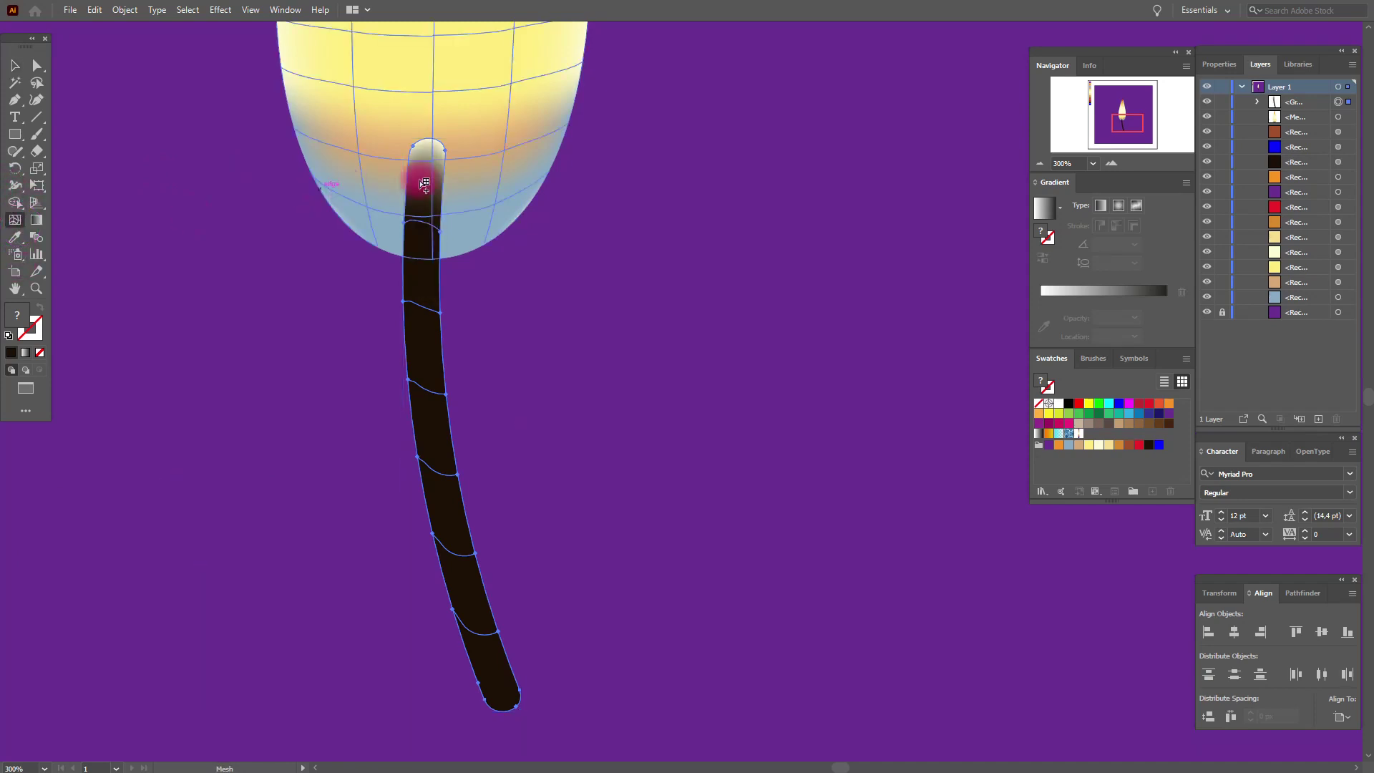
{"action": "left_click", "coordinate": [408, 166]}
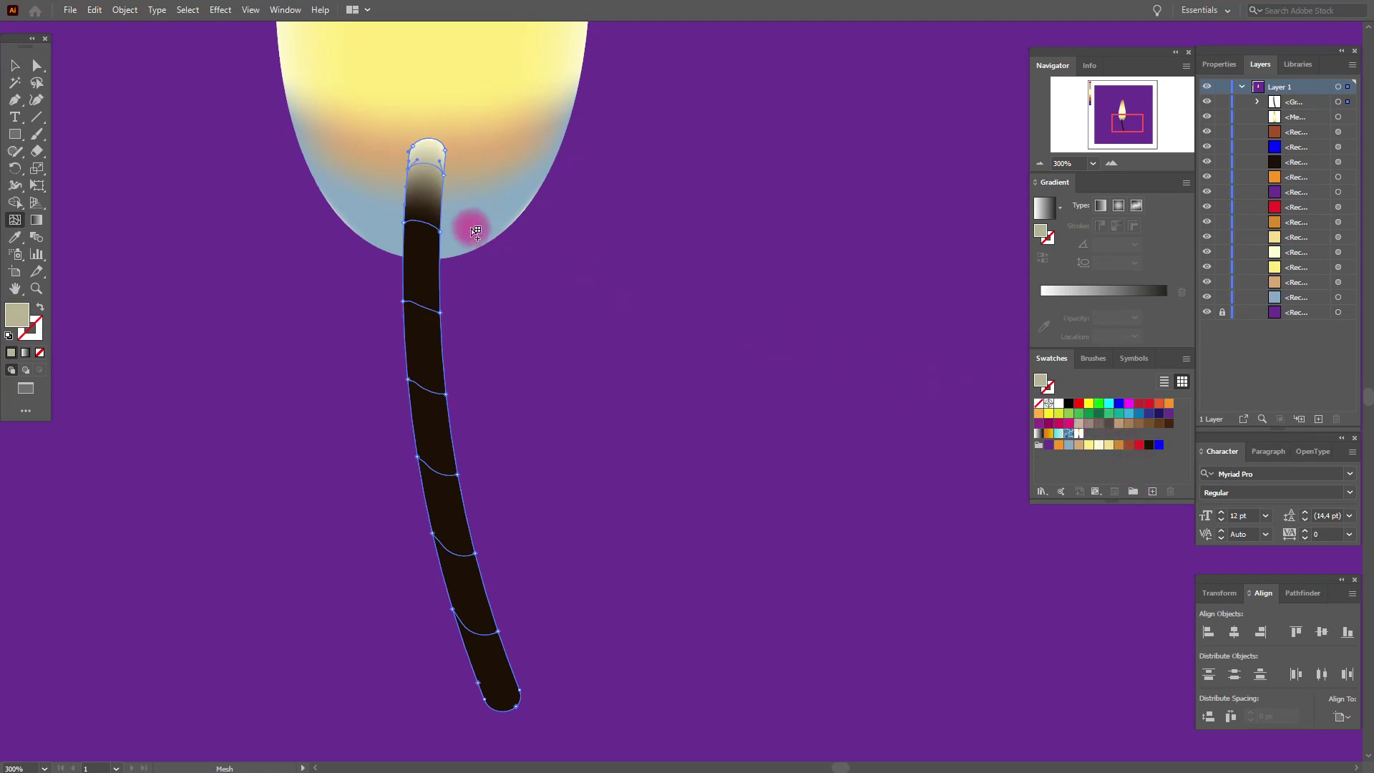
{"action": "left_click", "coordinate": [413, 197]}
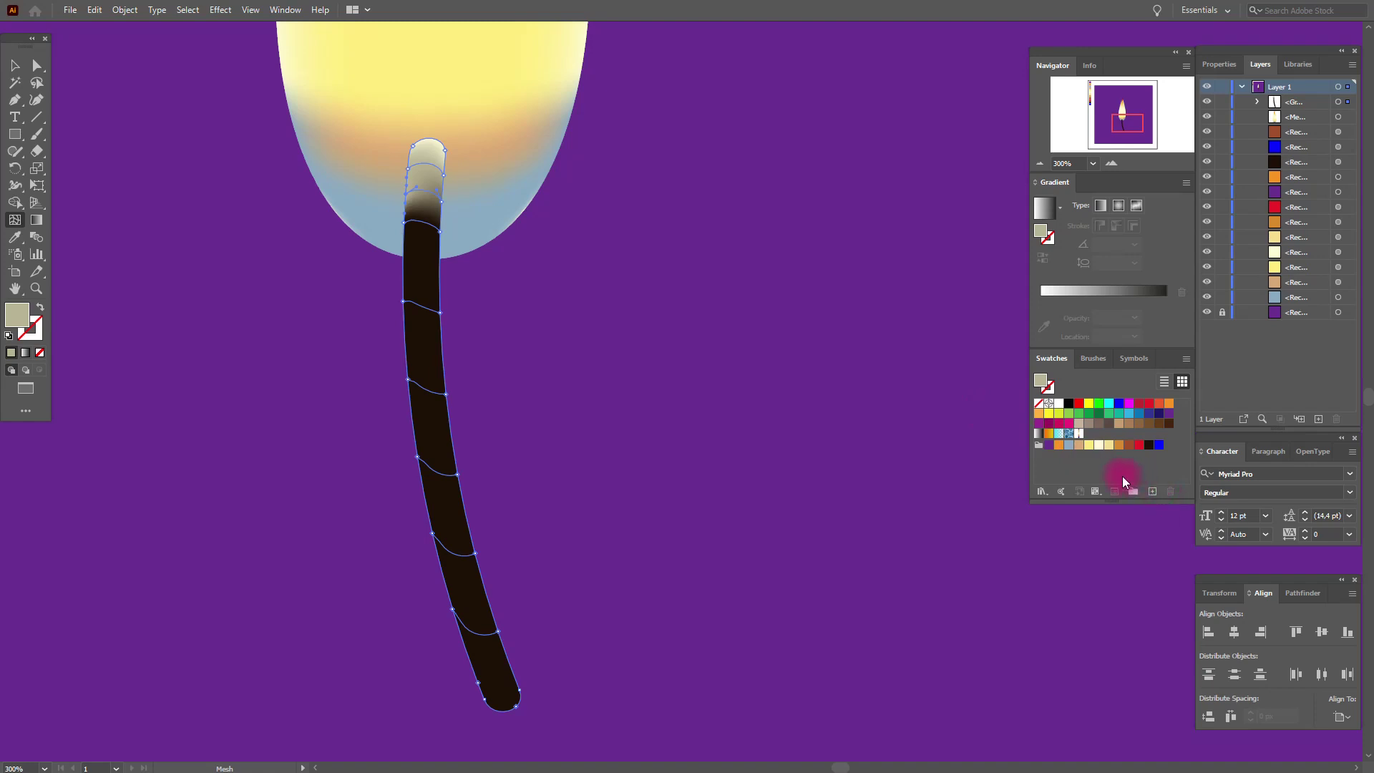
- Color the wick's mesh points just below the cream tip and along the following row with the orange-ochre swatch
{"action": "left_click_drag", "start_coordinate": [1058, 444], "coordinate": [425, 222]}
{"action": "left_click_drag", "start_coordinate": [1122, 450], "coordinate": [441, 202]}
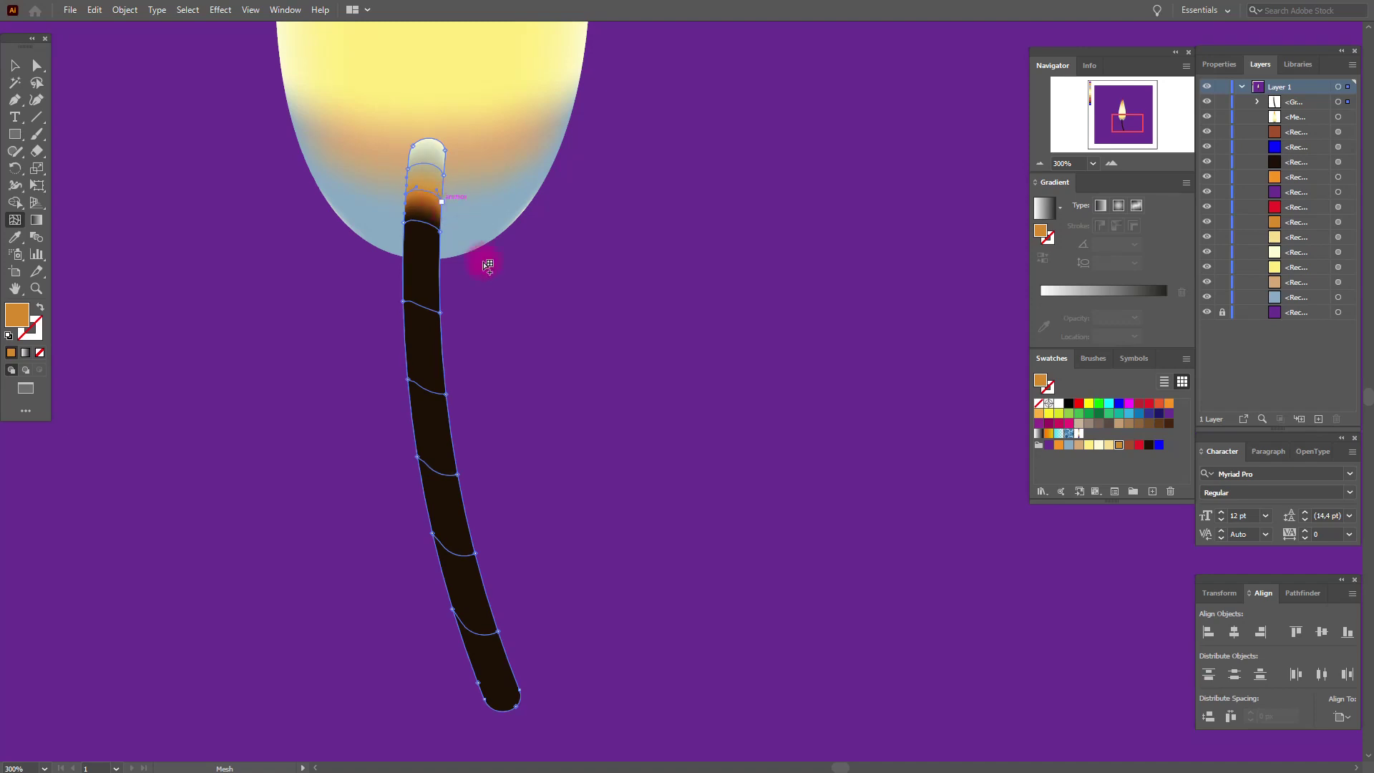
{"action": "left_click_drag", "start_coordinate": [1113, 452], "coordinate": [406, 229]}
{"action": "left_click_drag", "start_coordinate": [1119, 444], "coordinate": [523, 255]}
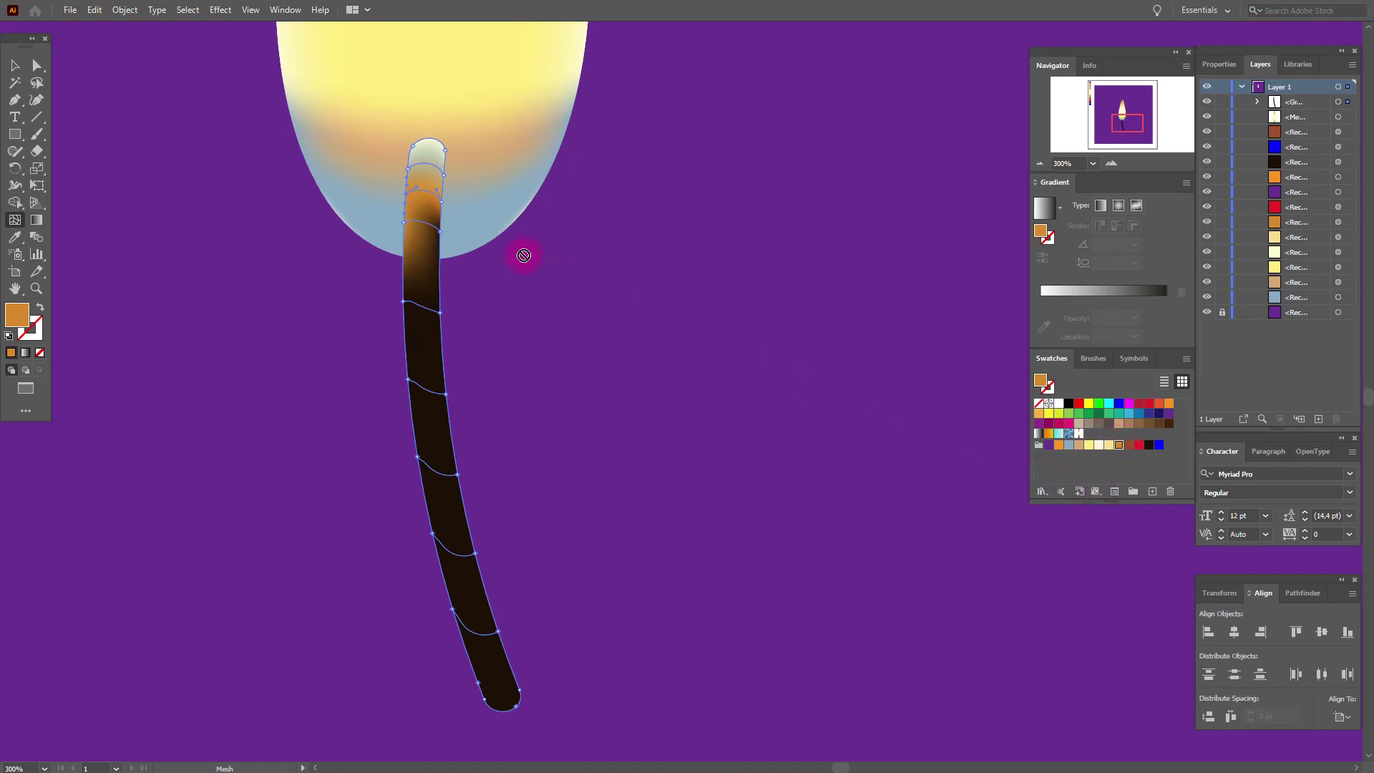
{"action": "left_click_drag", "start_coordinate": [439, 230], "coordinate": [440, 230]}
- Undo the near-black fill on the wick's edge and add a lengthwise mesh line down the middle of the wick
{"action": "left_click_drag", "start_coordinate": [1149, 448], "coordinate": [441, 232]}
{"action": "key", "text": "ctrl+z"}
{"action": "left_click", "coordinate": [424, 224]}
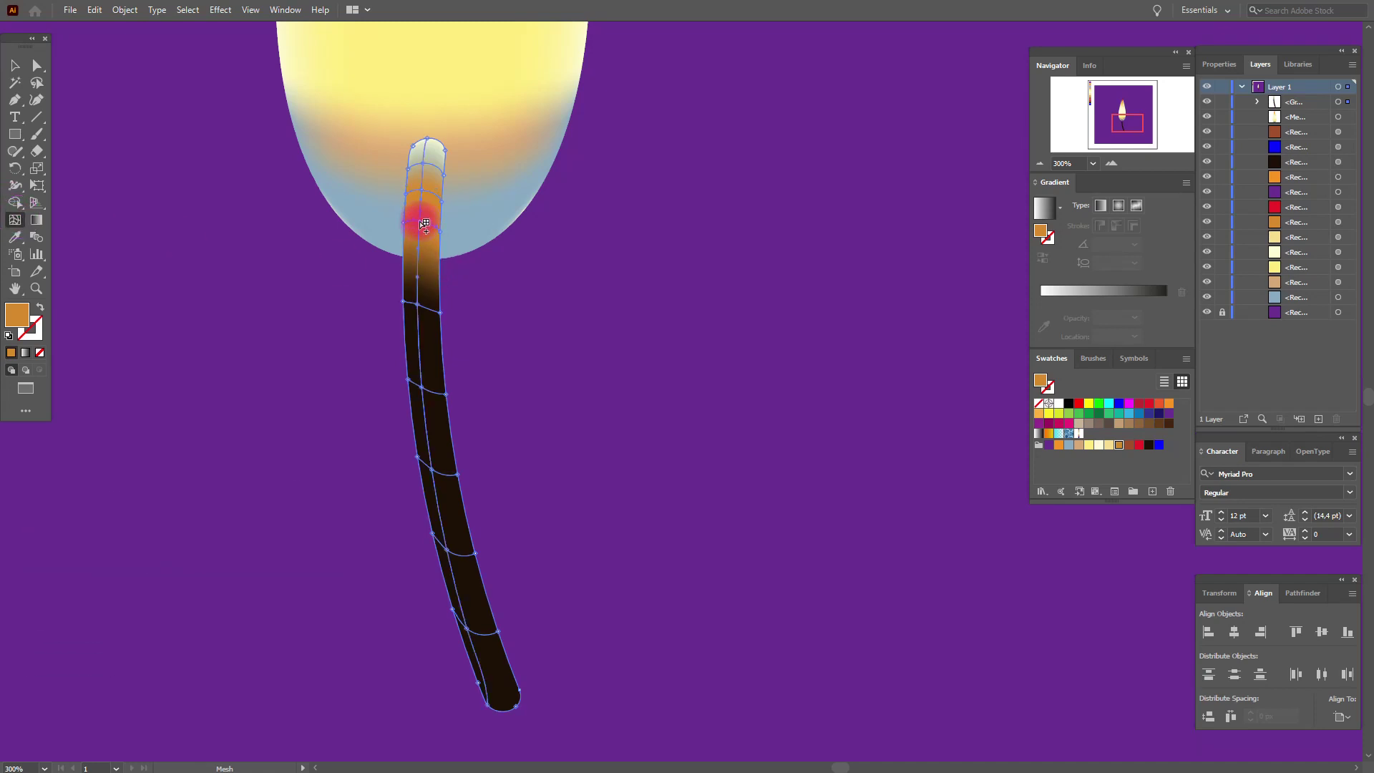
- Color the outer mesh points on both sides of the wick's lowest orange row with the near-black swatch and deselect the wick
{"action": "left_click", "coordinate": [1184, 508]}
{"action": "left_click_drag", "start_coordinate": [1145, 444], "coordinate": [440, 233]}
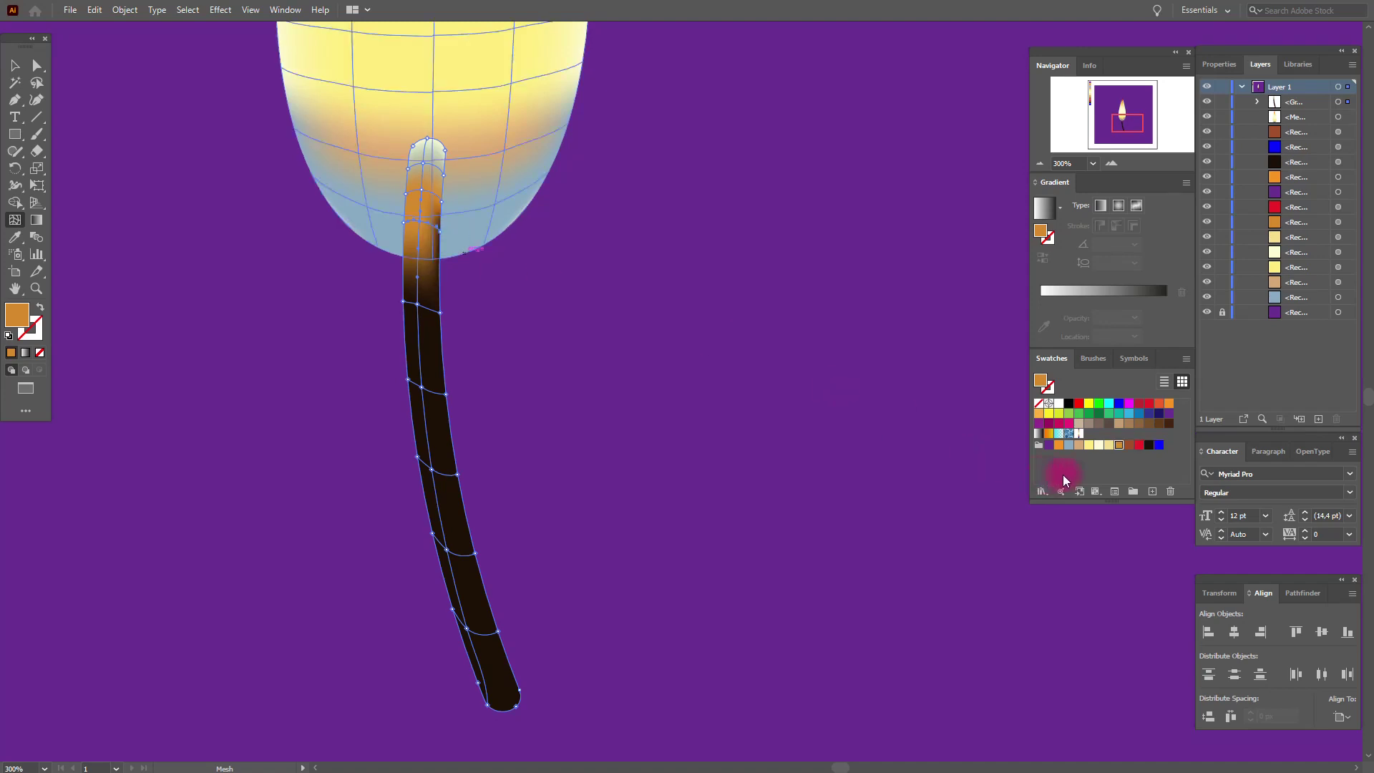
{"action": "left_click", "coordinate": [1139, 455]}
{"action": "left_click_drag", "start_coordinate": [1149, 449], "coordinate": [430, 240]}
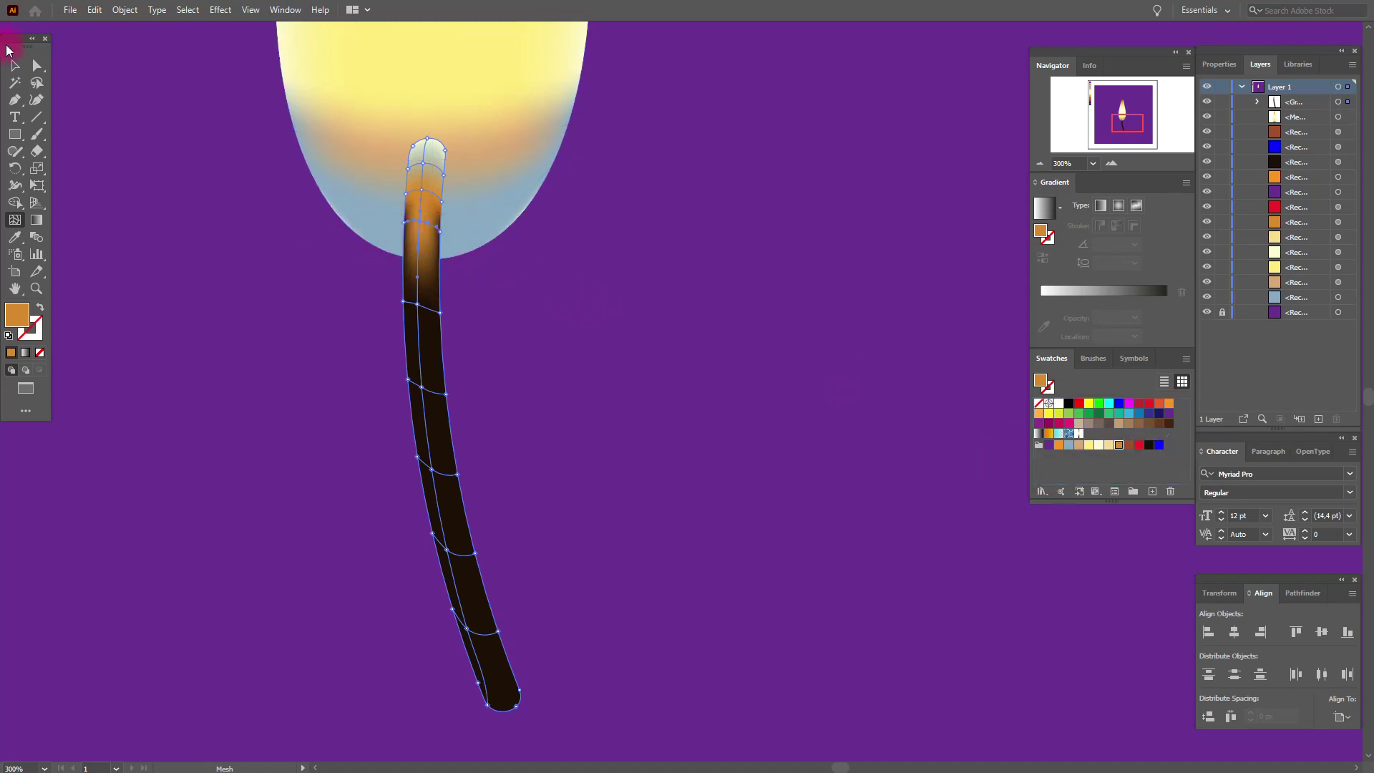
{"action": "left_click", "coordinate": [13, 67]}
{"action": "left_click", "coordinate": [679, 284]}
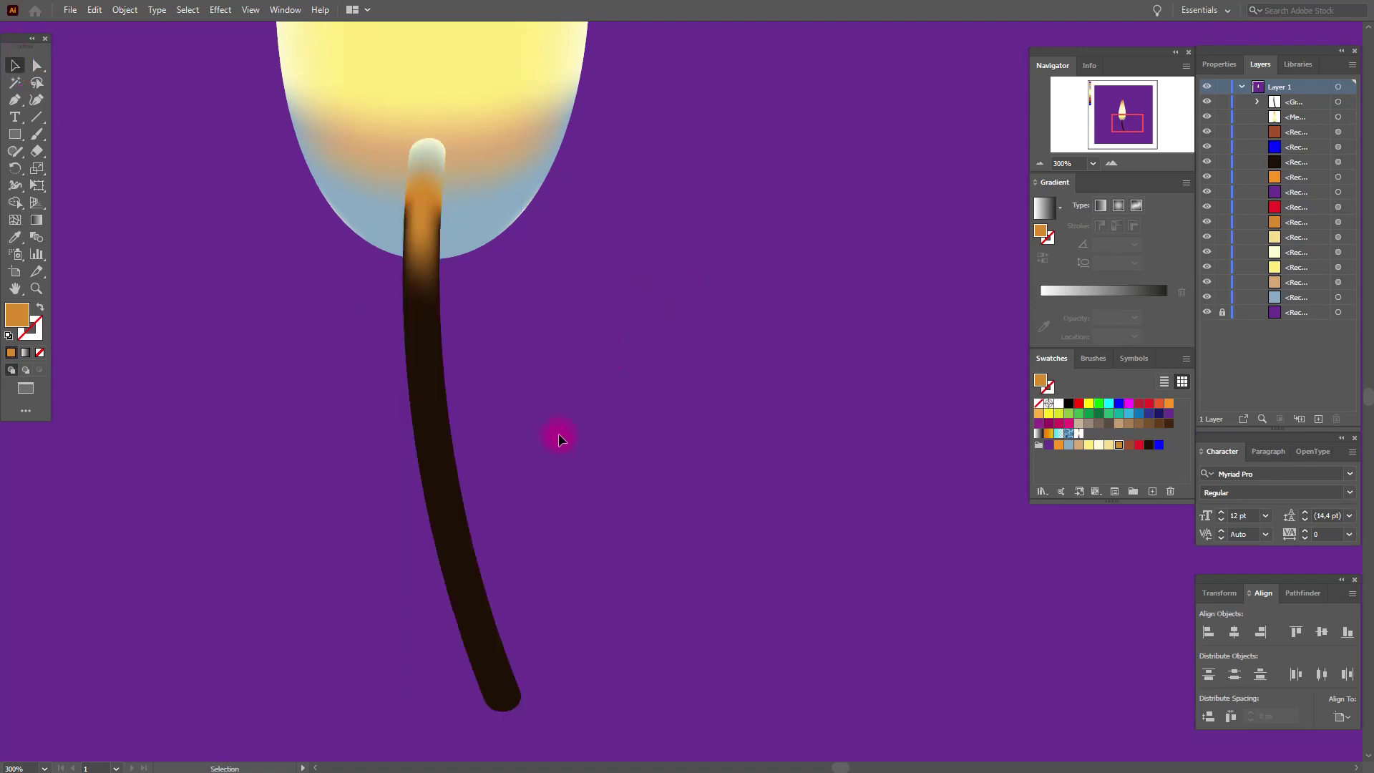
- Color the mesh points at the wick's lower end with the red swatch
{"action": "left_click", "coordinate": [463, 527]}
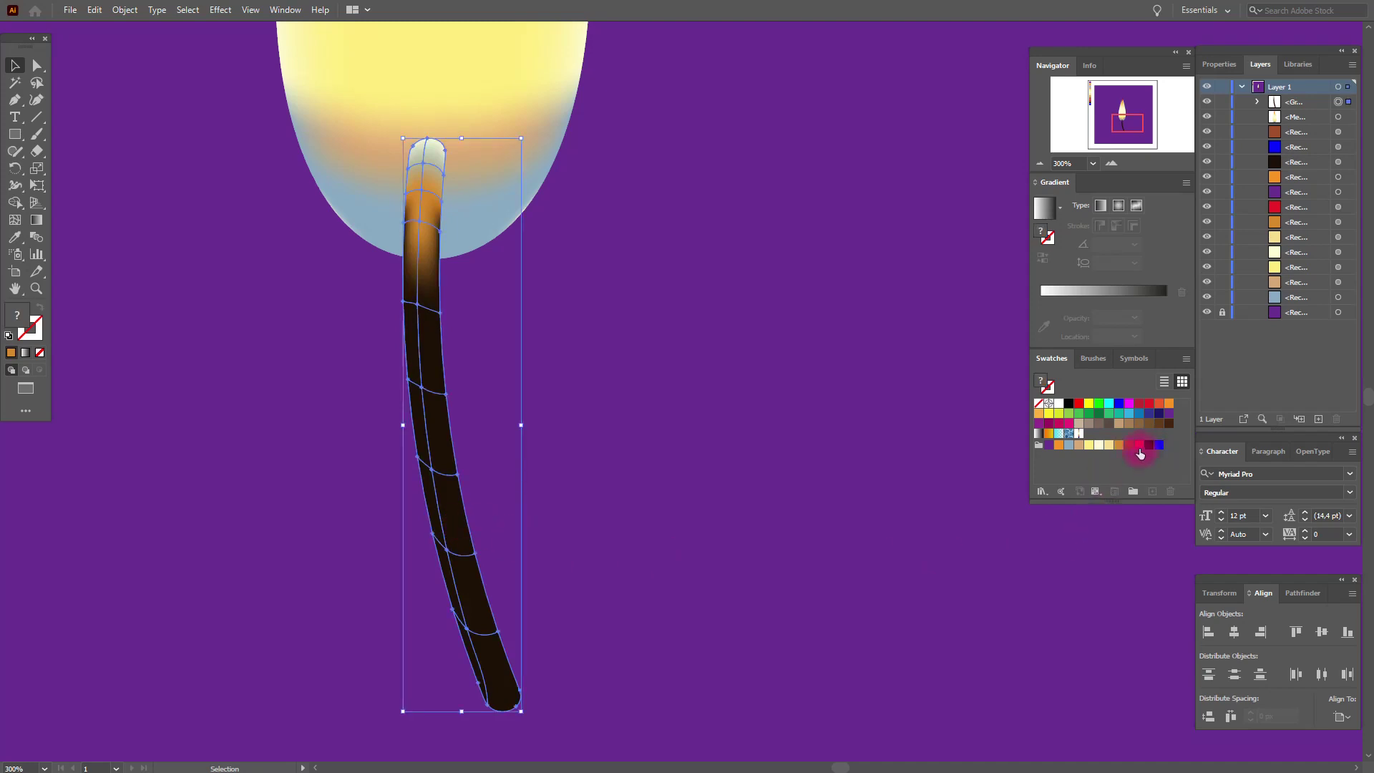
{"action": "left_click", "coordinate": [516, 708]}
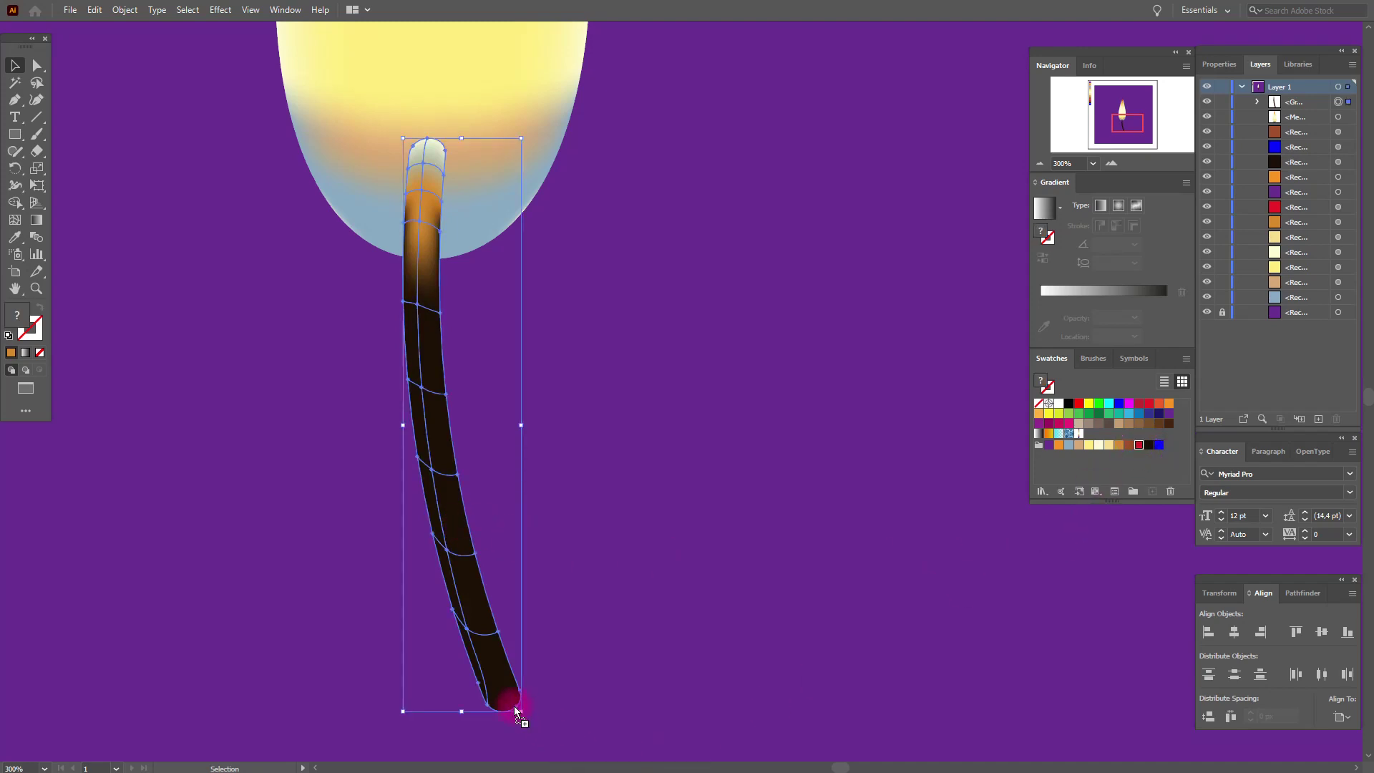
{"action": "left_click_drag", "start_coordinate": [1140, 445], "coordinate": [492, 711]}
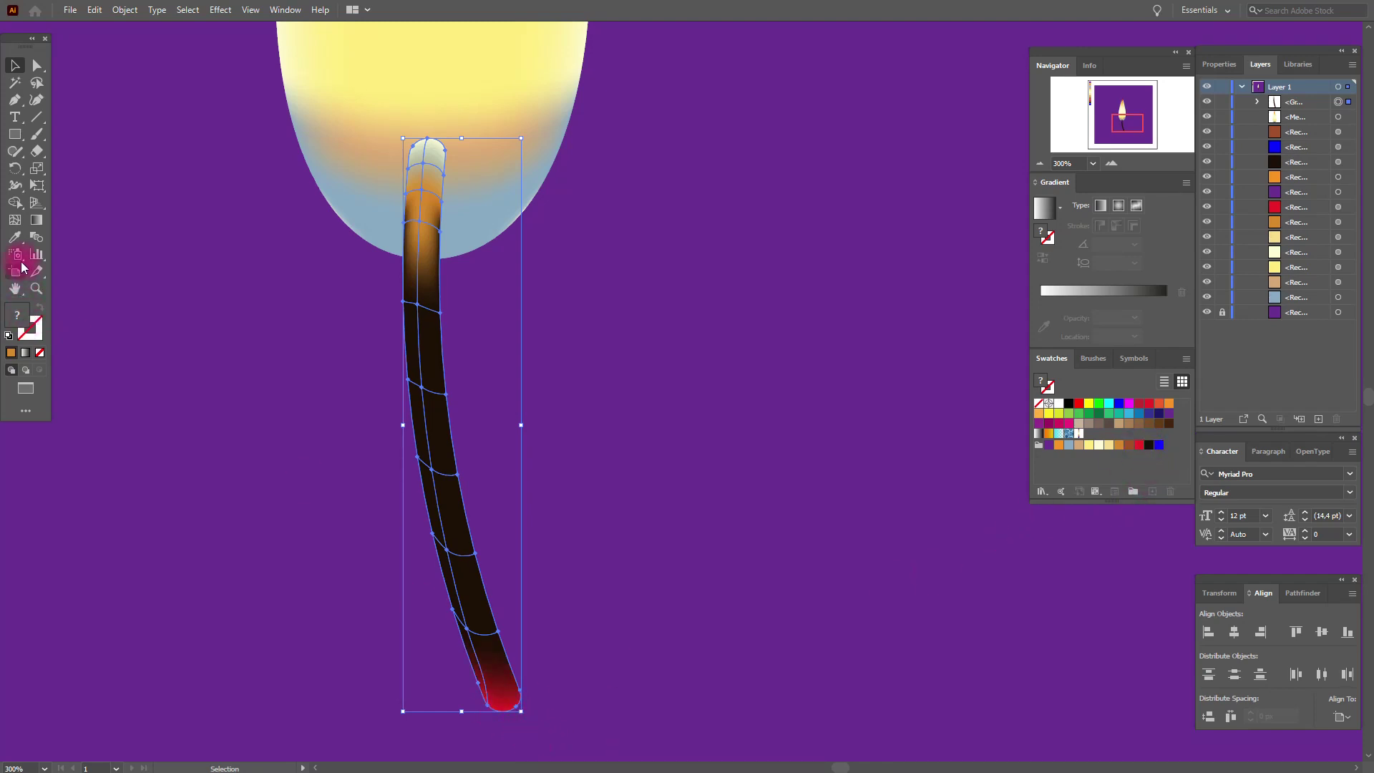
- Add a mesh row near the wick's lower end, darken its left point with the near-black swatch, and deselect the wick
{"action": "left_click", "coordinate": [14, 220]}
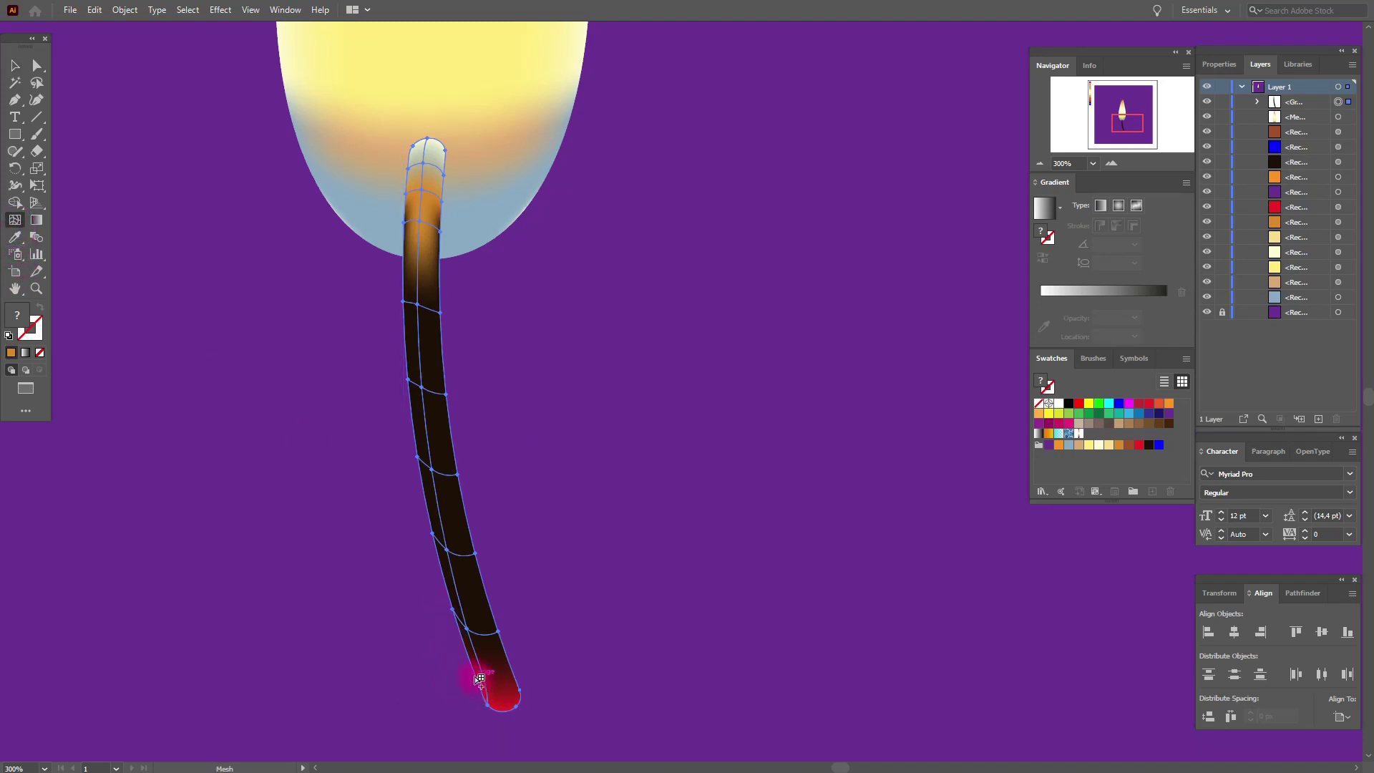
{"action": "left_click", "coordinate": [482, 677]}
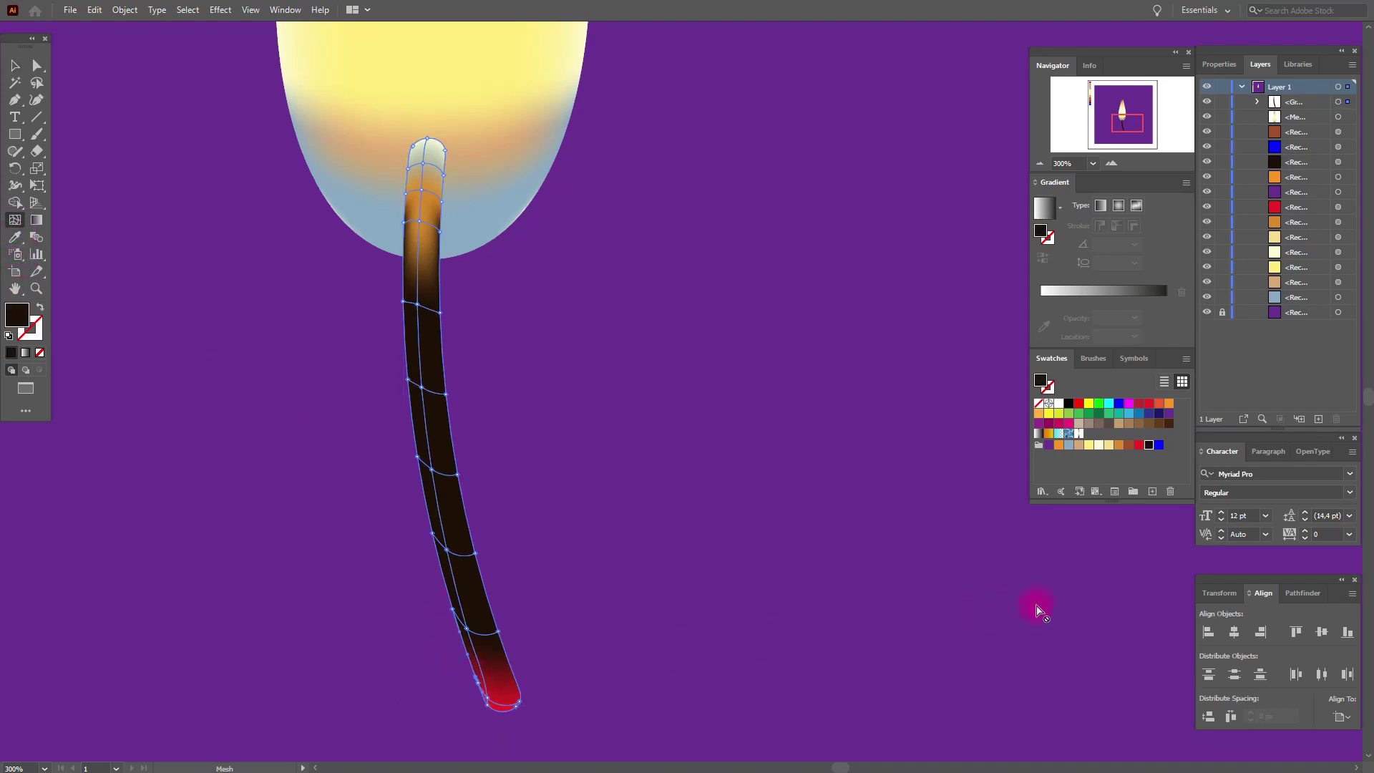
{"action": "left_click", "coordinate": [504, 724]}
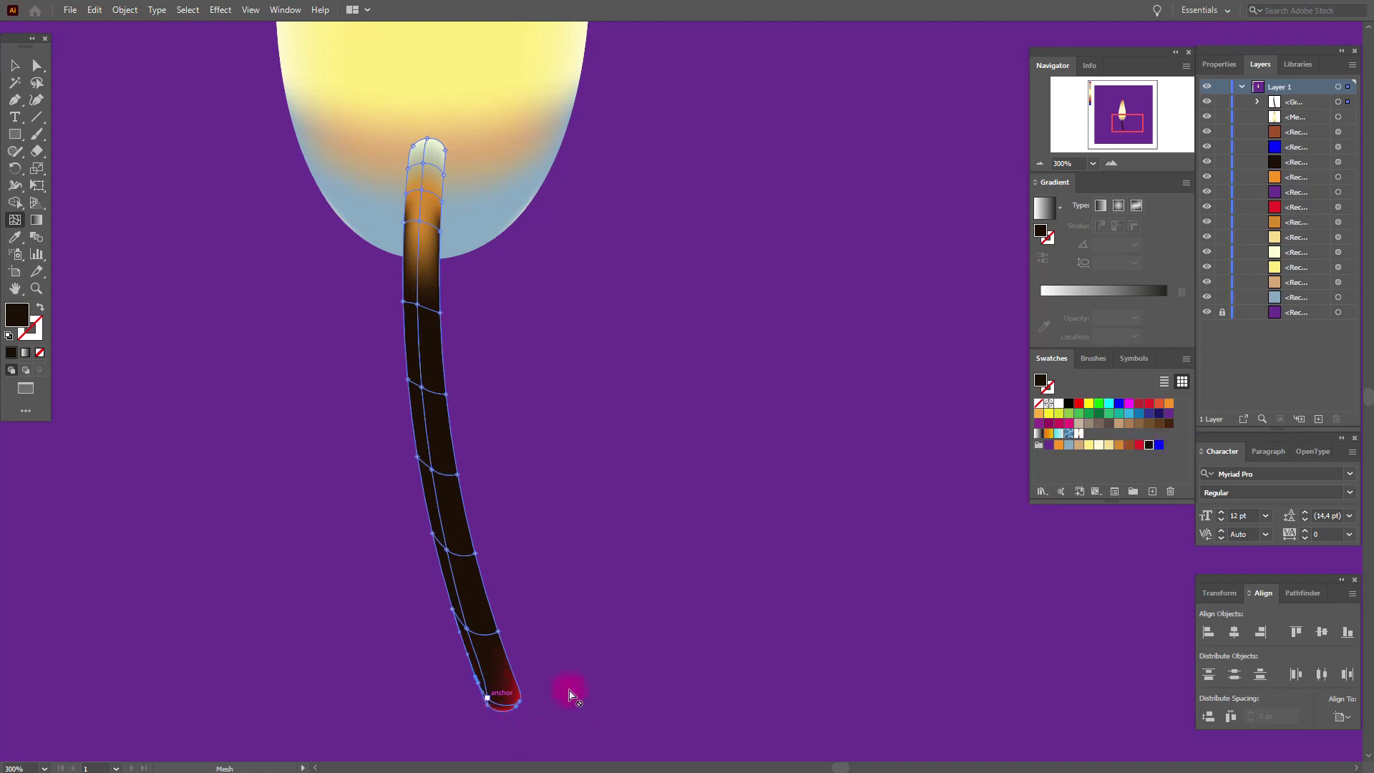
{"action": "left_click", "coordinate": [16, 65]}
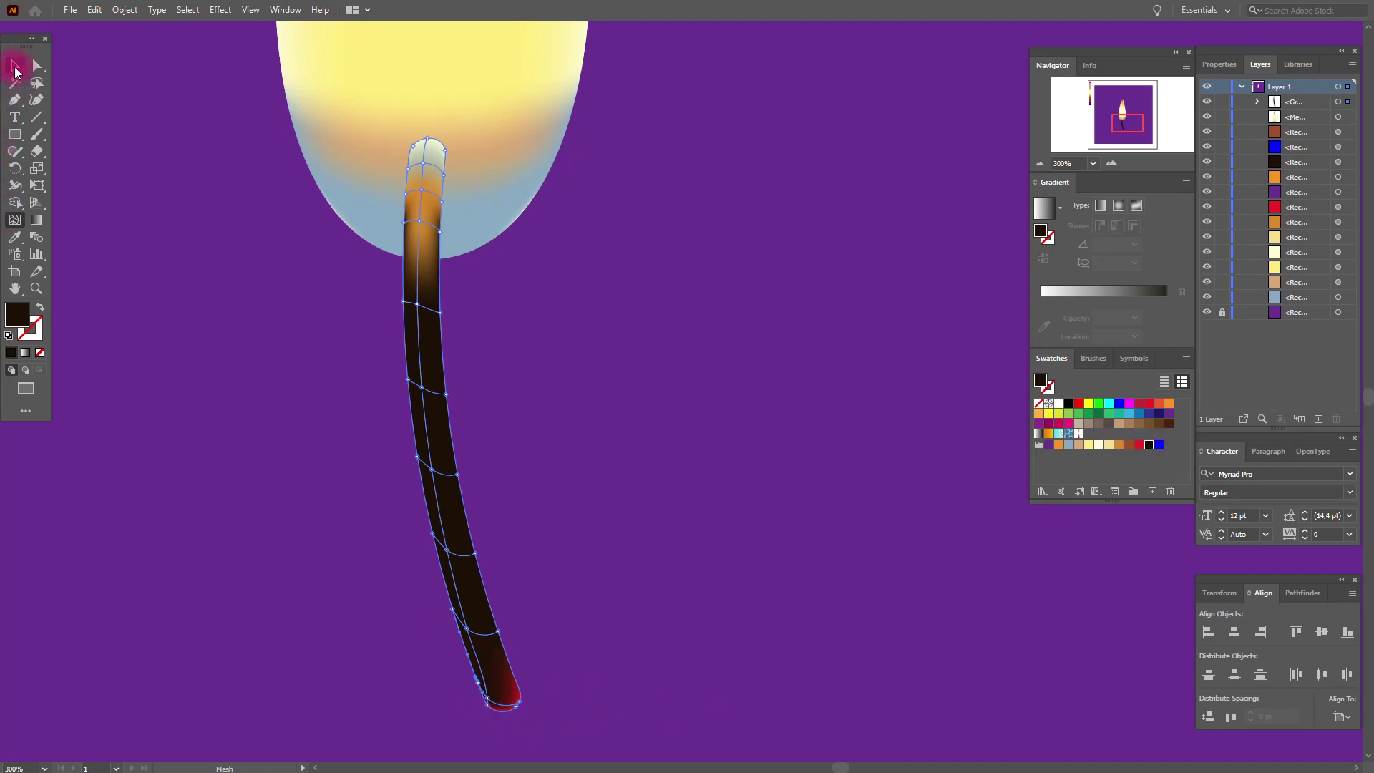
{"action": "left_click", "coordinate": [204, 164]}
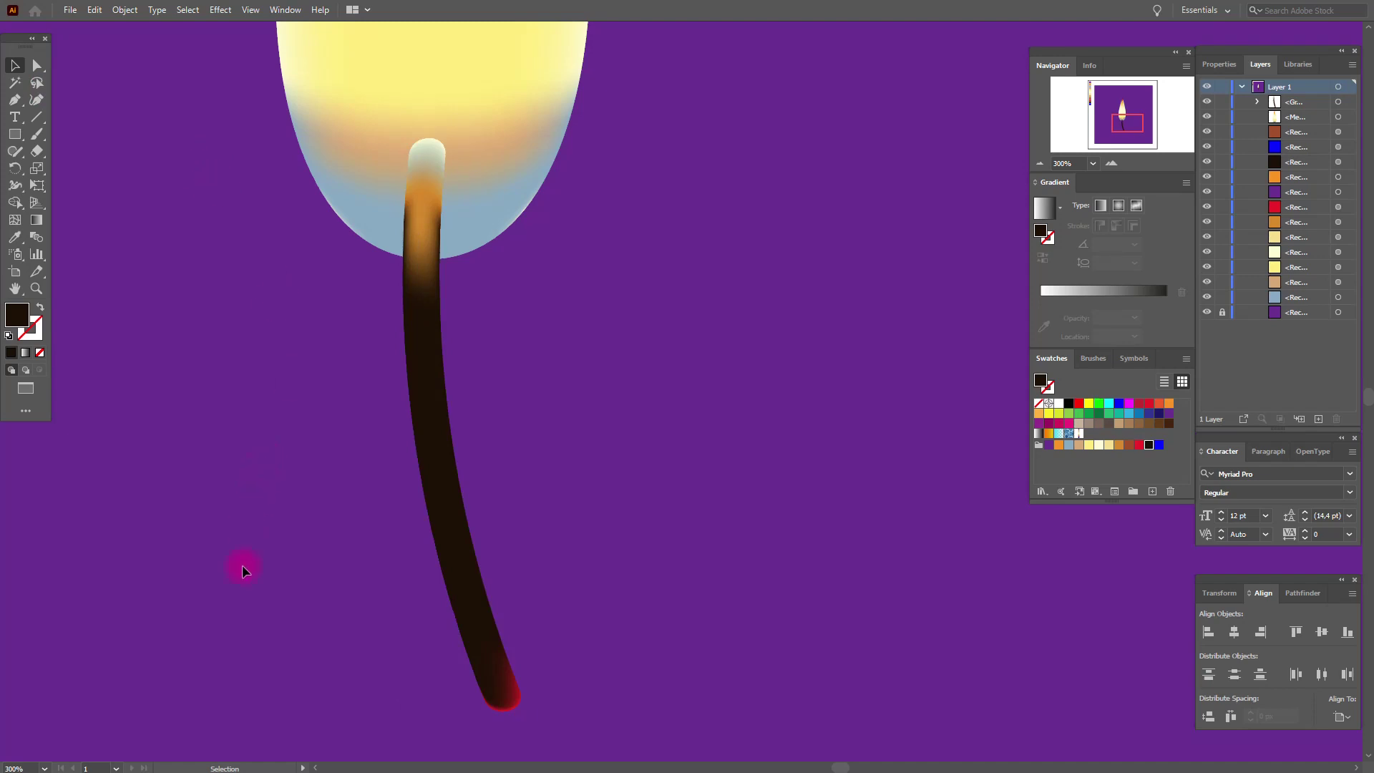
- Color the outer mesh points on both sides of the wick's upper orange row, just below the tip, with the near-black swatch
{"action": "left_click", "coordinate": [16, 768]}
{"action": "type", "text": "50"}
{"action": "key", "text": "Return"}
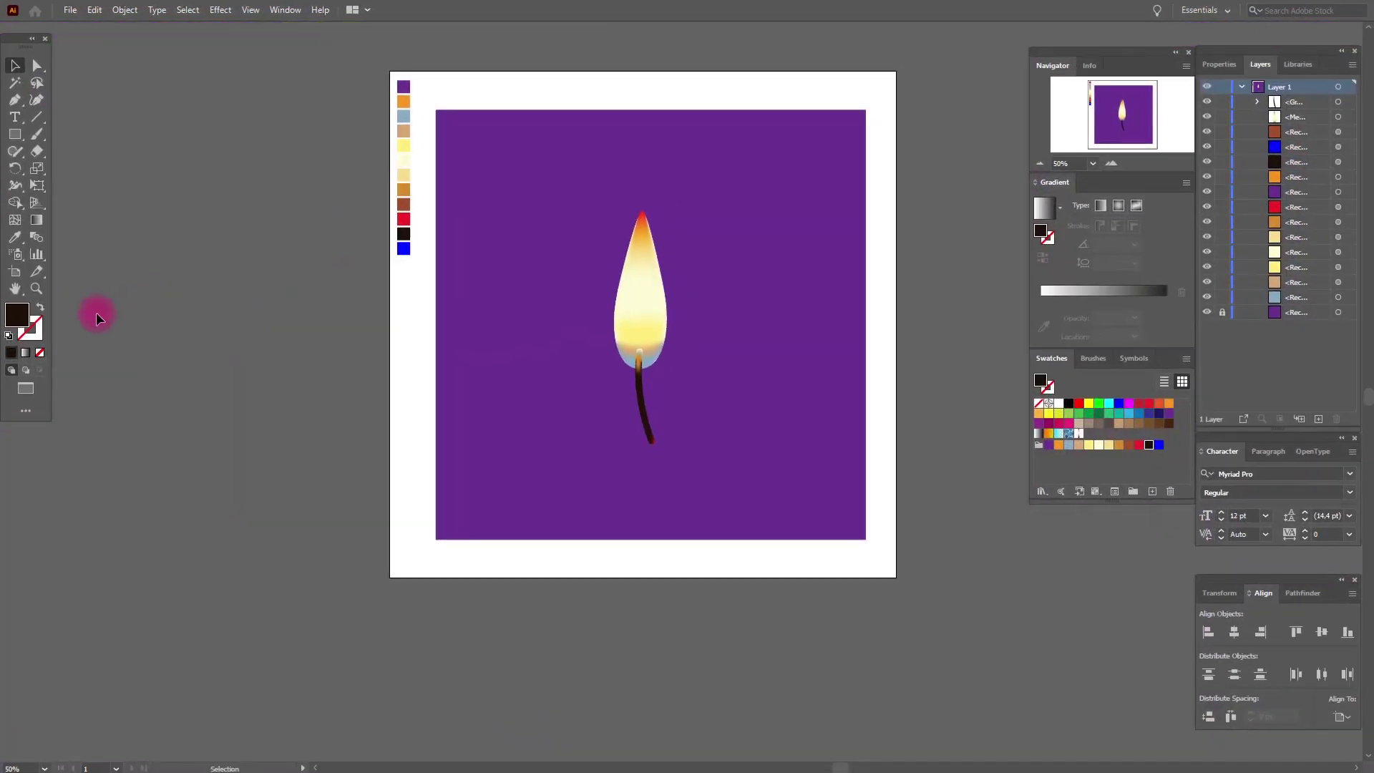
{"action": "left_click", "coordinate": [36, 288]}
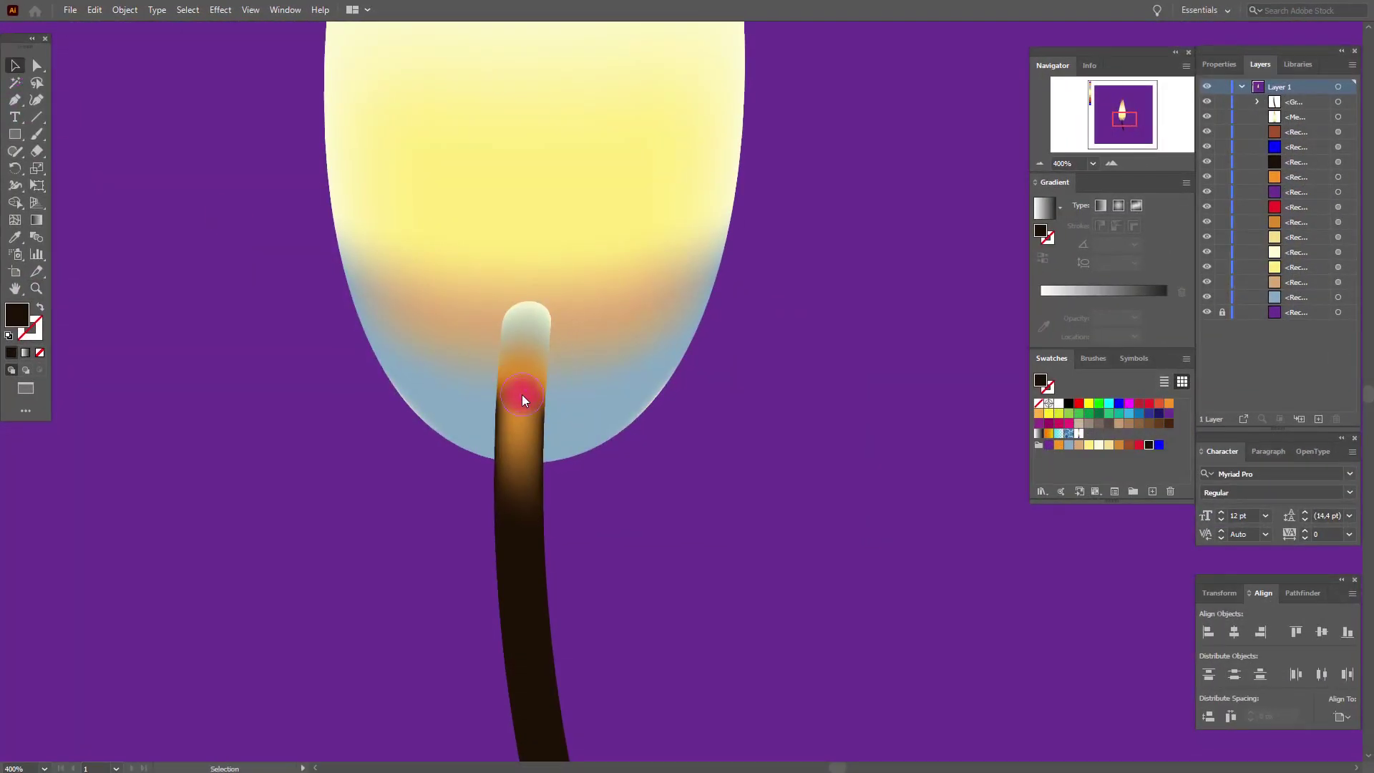
{"action": "left_click", "coordinate": [522, 394]}
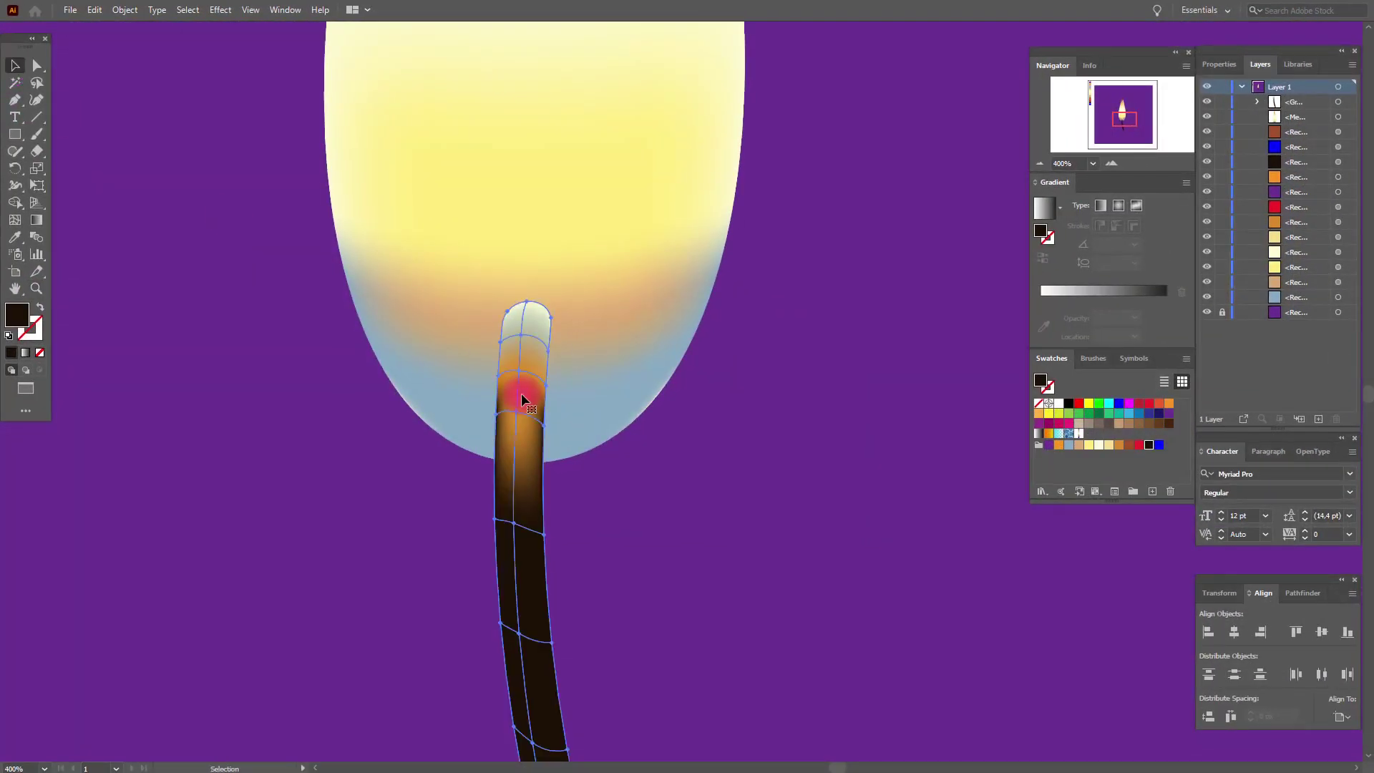
{"action": "left_click_drag", "start_coordinate": [1148, 448], "coordinate": [546, 384]}
{"action": "left_click_drag", "start_coordinate": [1149, 445], "coordinate": [497, 377]}
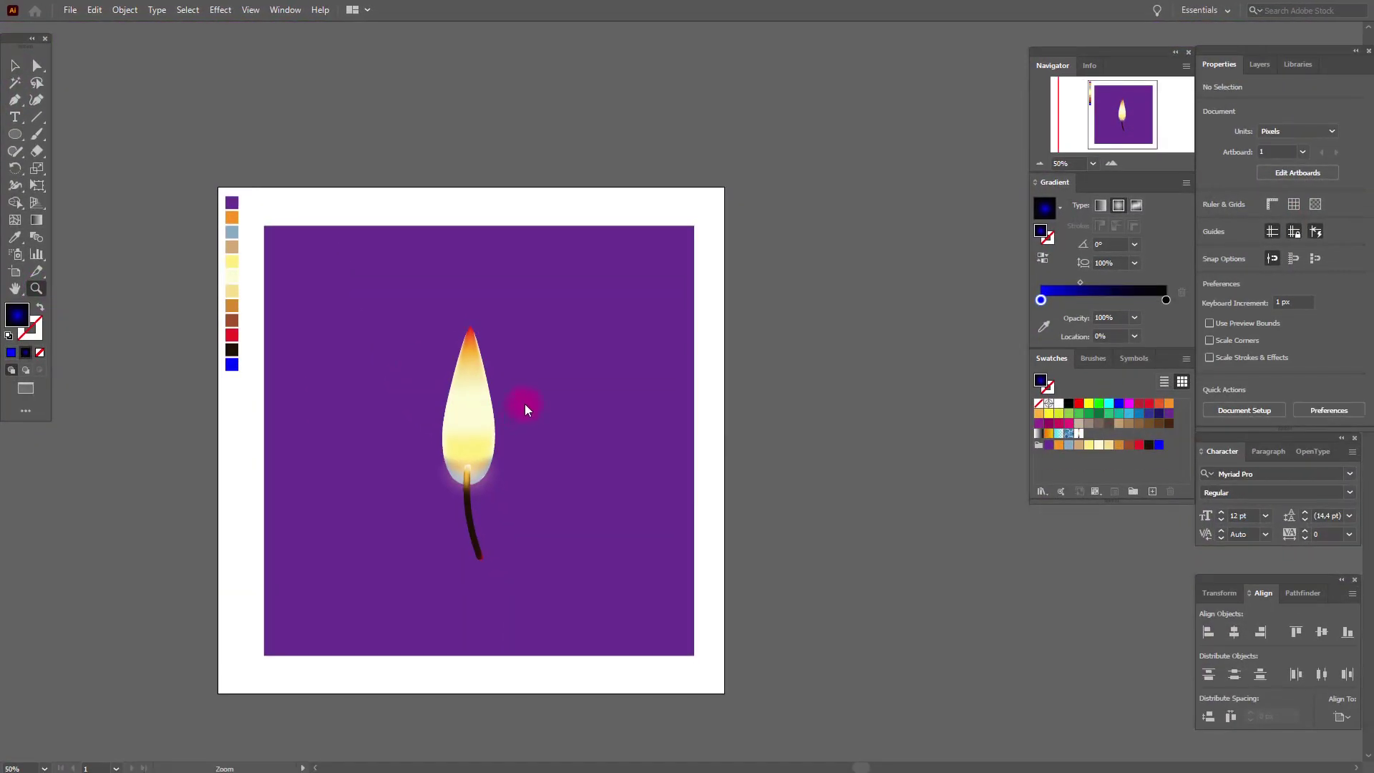
{"action": "left_click", "coordinate": [525, 405]}
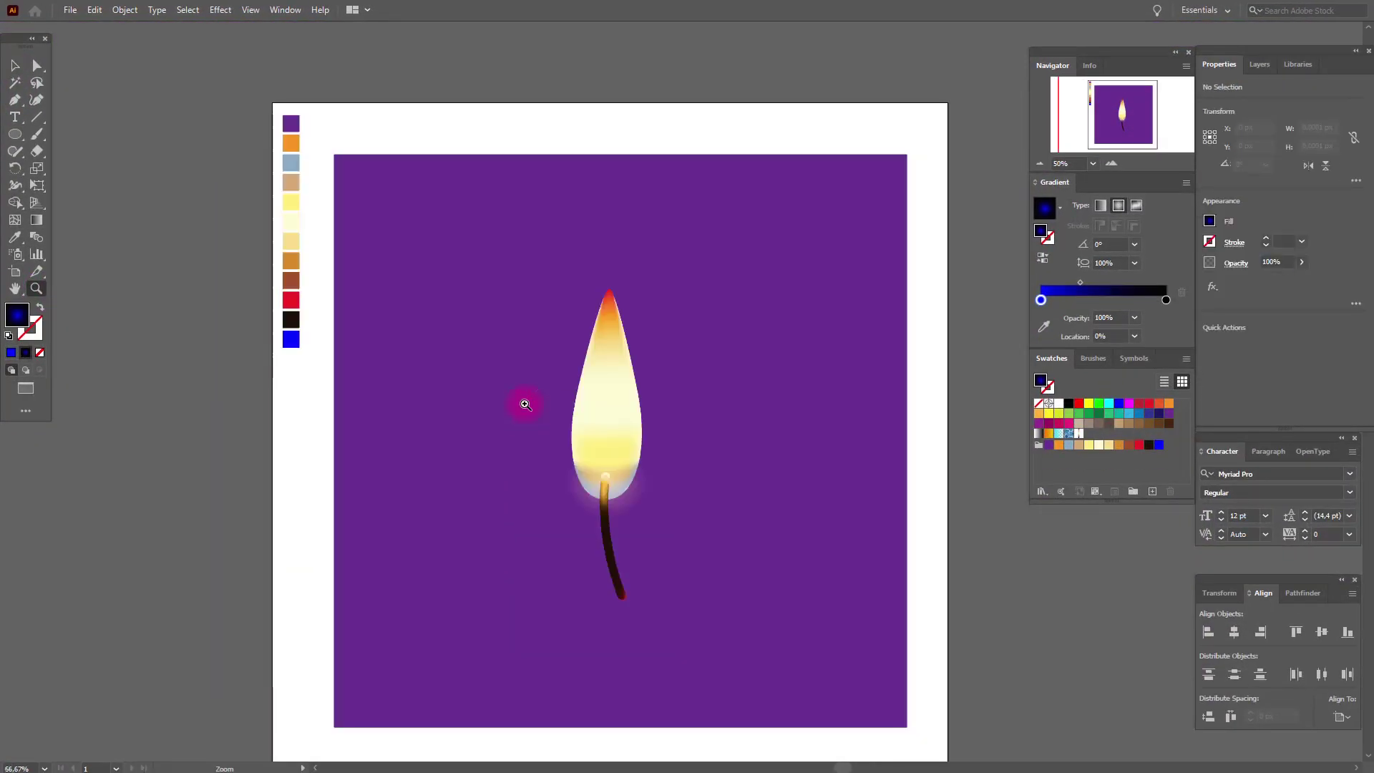
- Narrow the flame mesh to about 90 px wide and re-centre it over the wick
{"action": "left_click_drag", "start_coordinate": [725, 398], "coordinate": [632, 389]}
{"action": "left_click", "coordinate": [15, 65]}
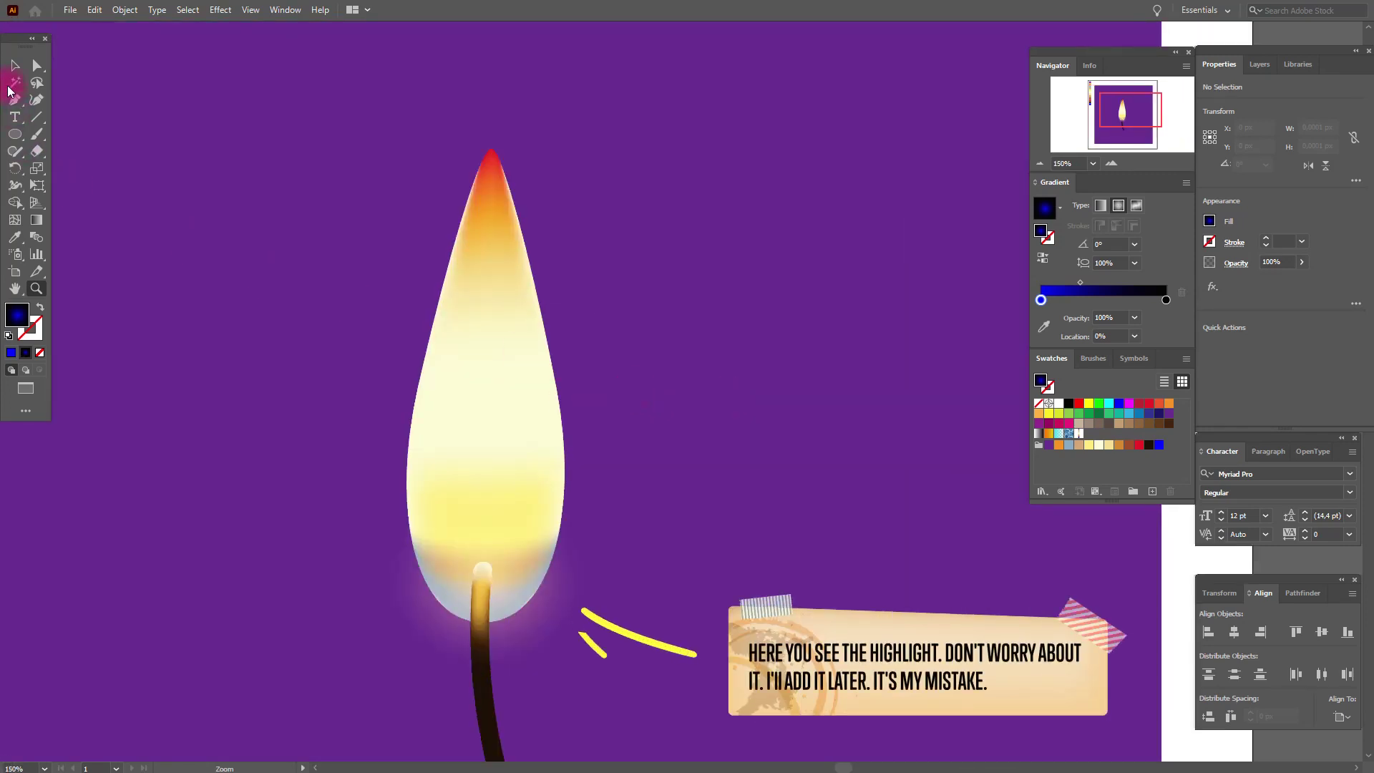
{"action": "left_click", "coordinate": [469, 384]}
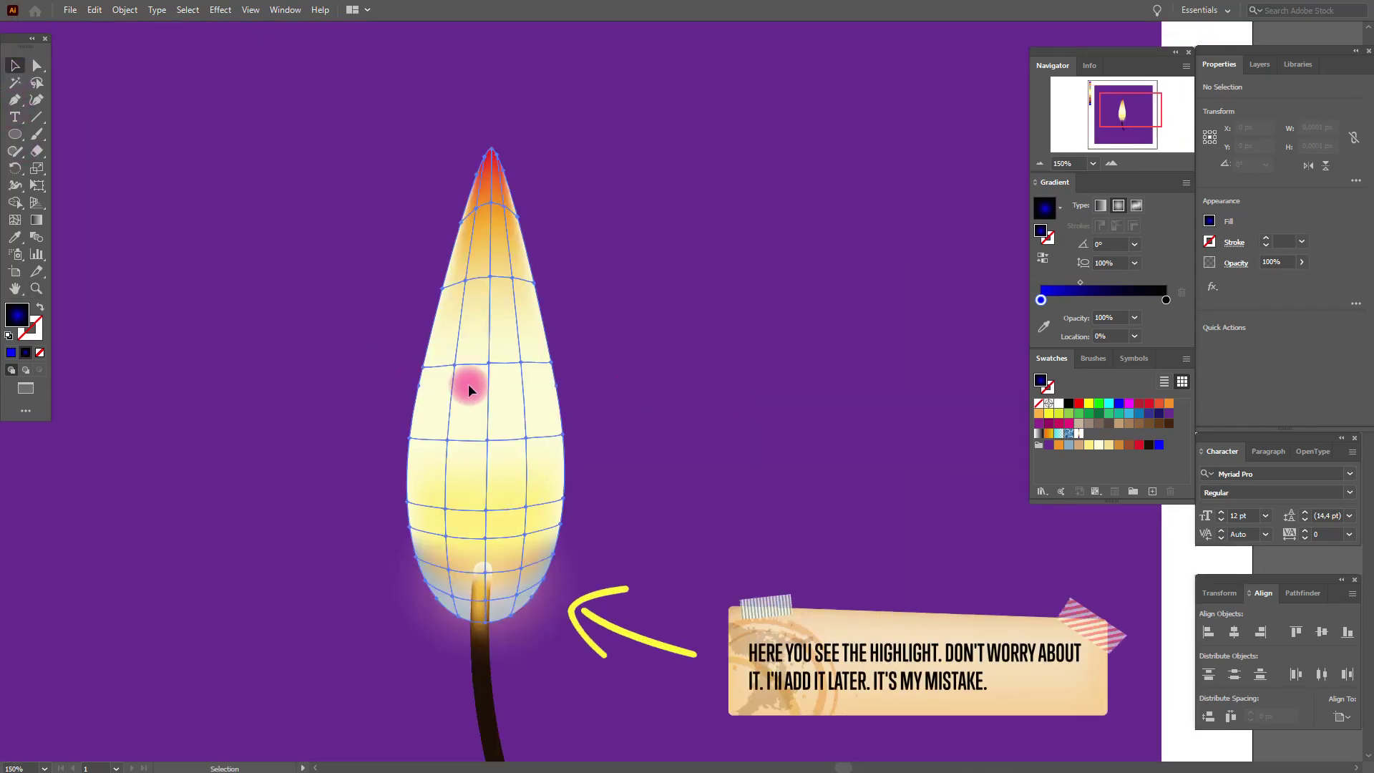
{"action": "left_click", "coordinate": [433, 431]}
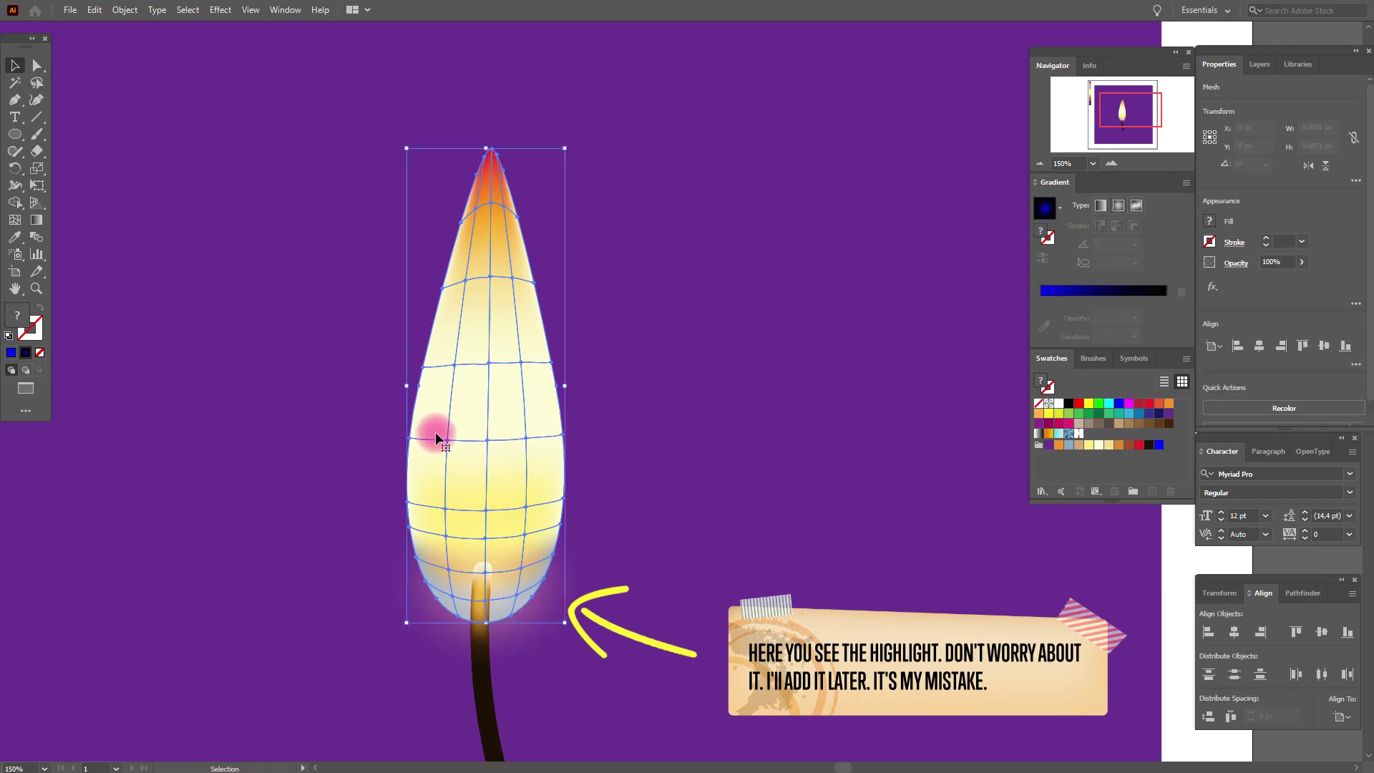
{"action": "left_click_drag", "start_coordinate": [411, 384], "coordinate": [427, 386]}
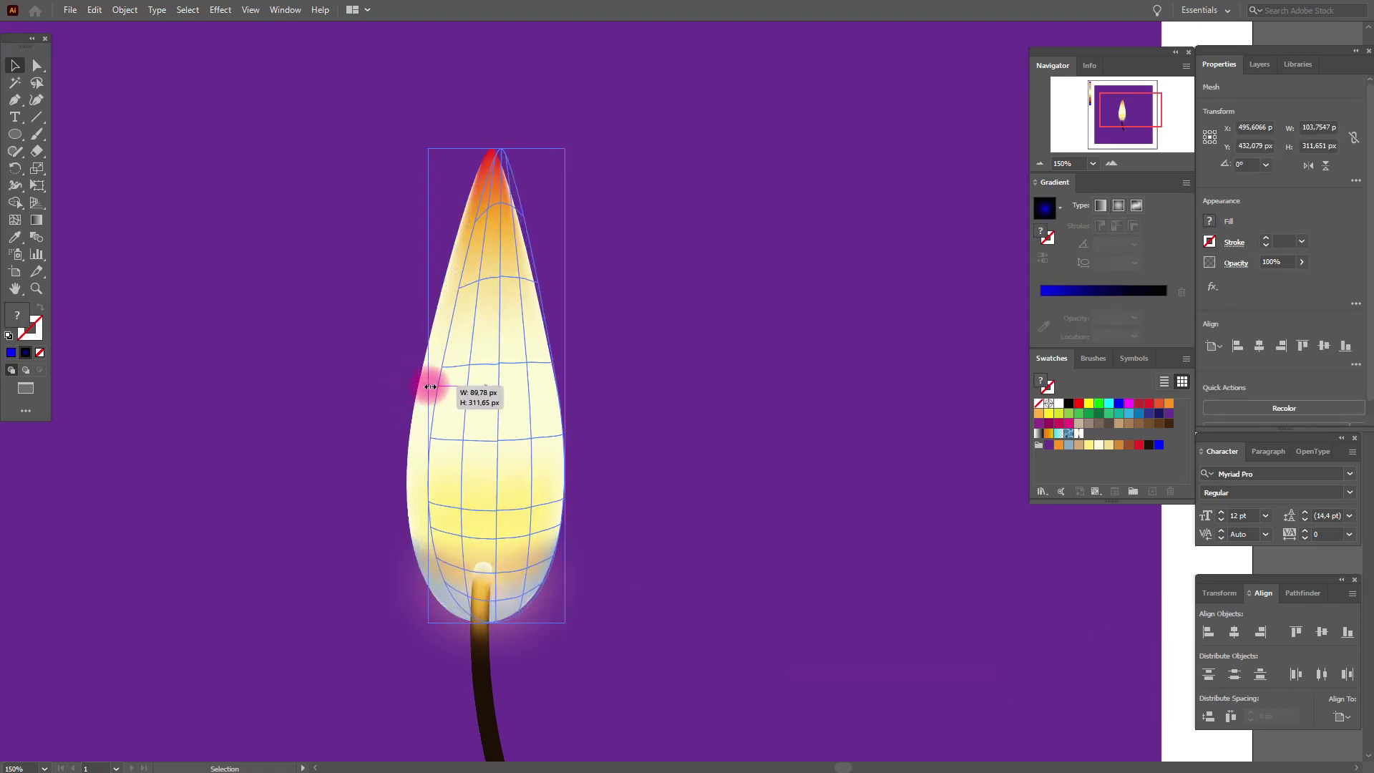
{"action": "left_click_drag", "start_coordinate": [520, 421], "coordinate": [507, 428]}
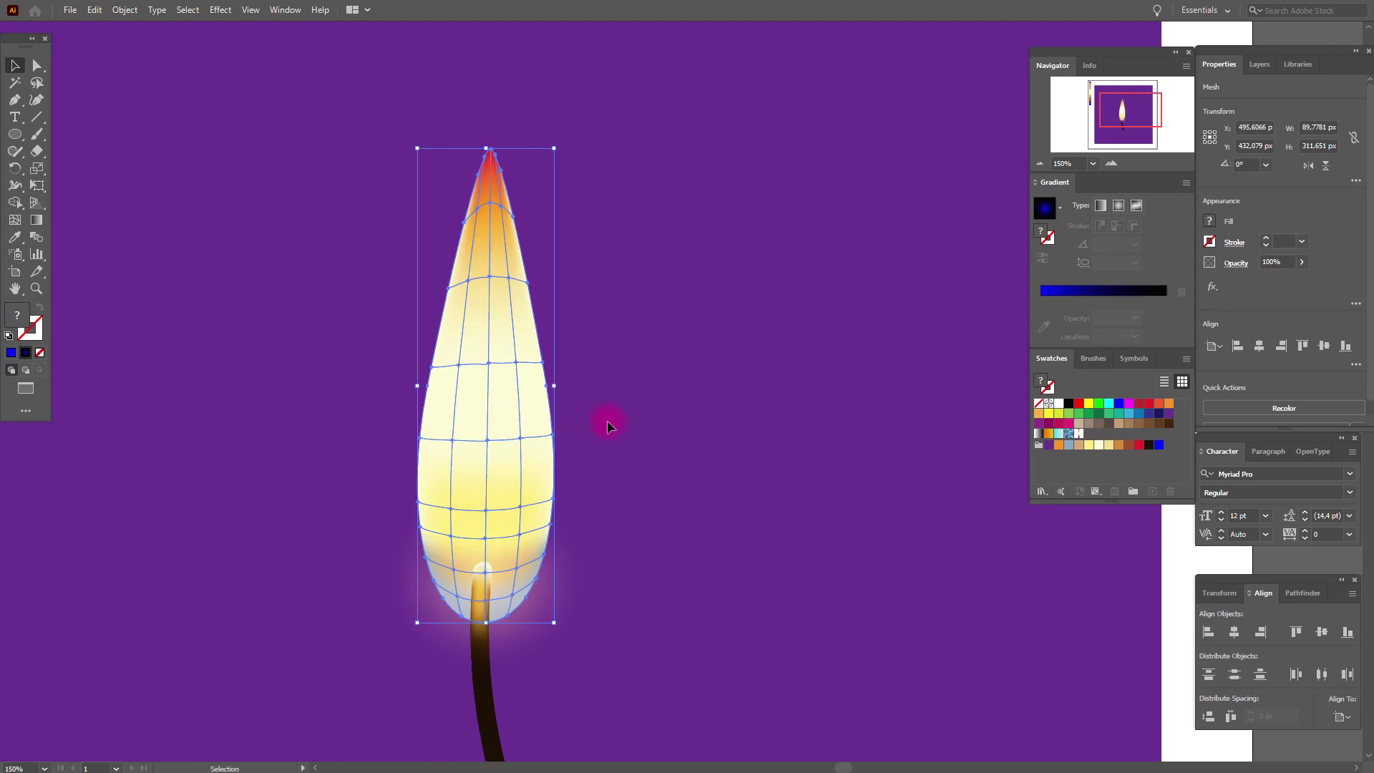
- Color the mesh points around the flame's lower edge with the pale cream swatch and deselect the flame
{"action": "left_click_drag", "start_coordinate": [1098, 444], "coordinate": [462, 615]}
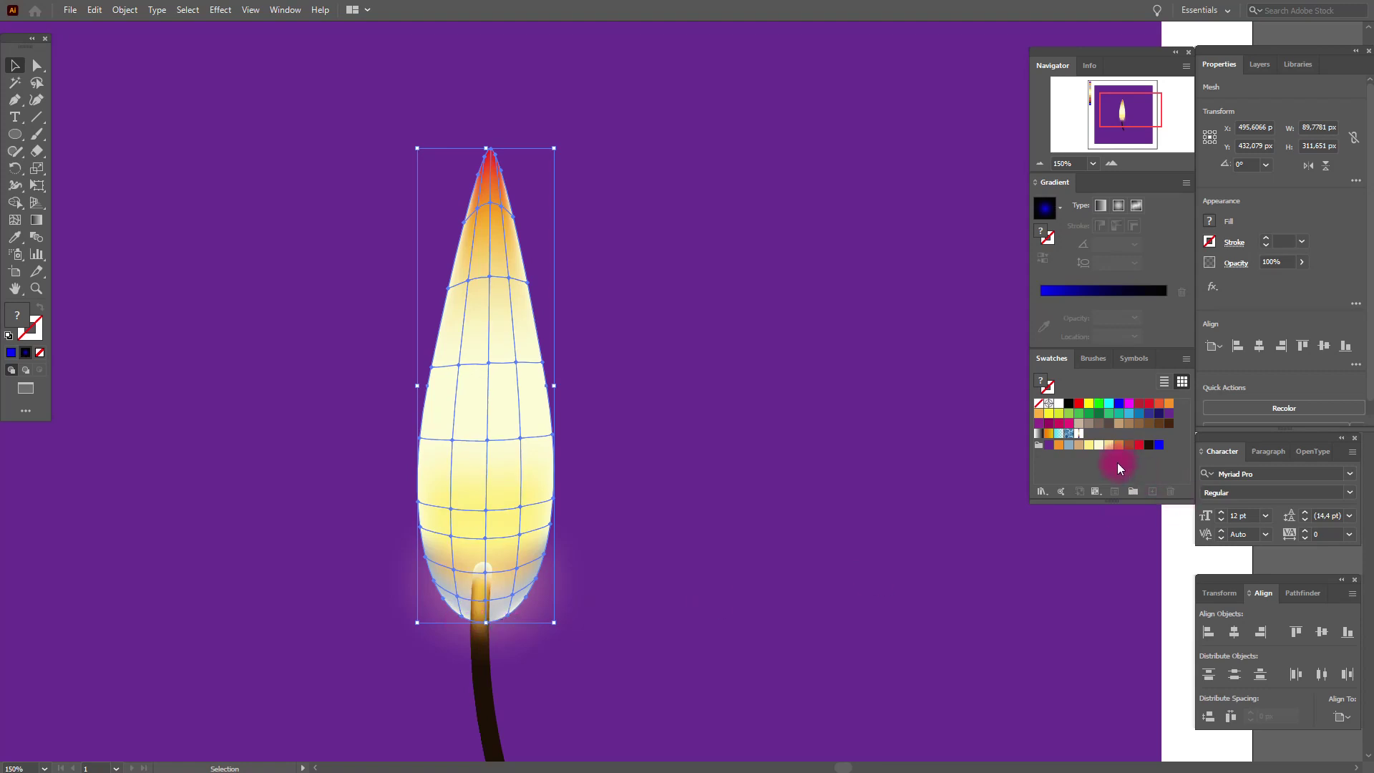
{"action": "left_click_drag", "start_coordinate": [1101, 449], "coordinate": [487, 621]}
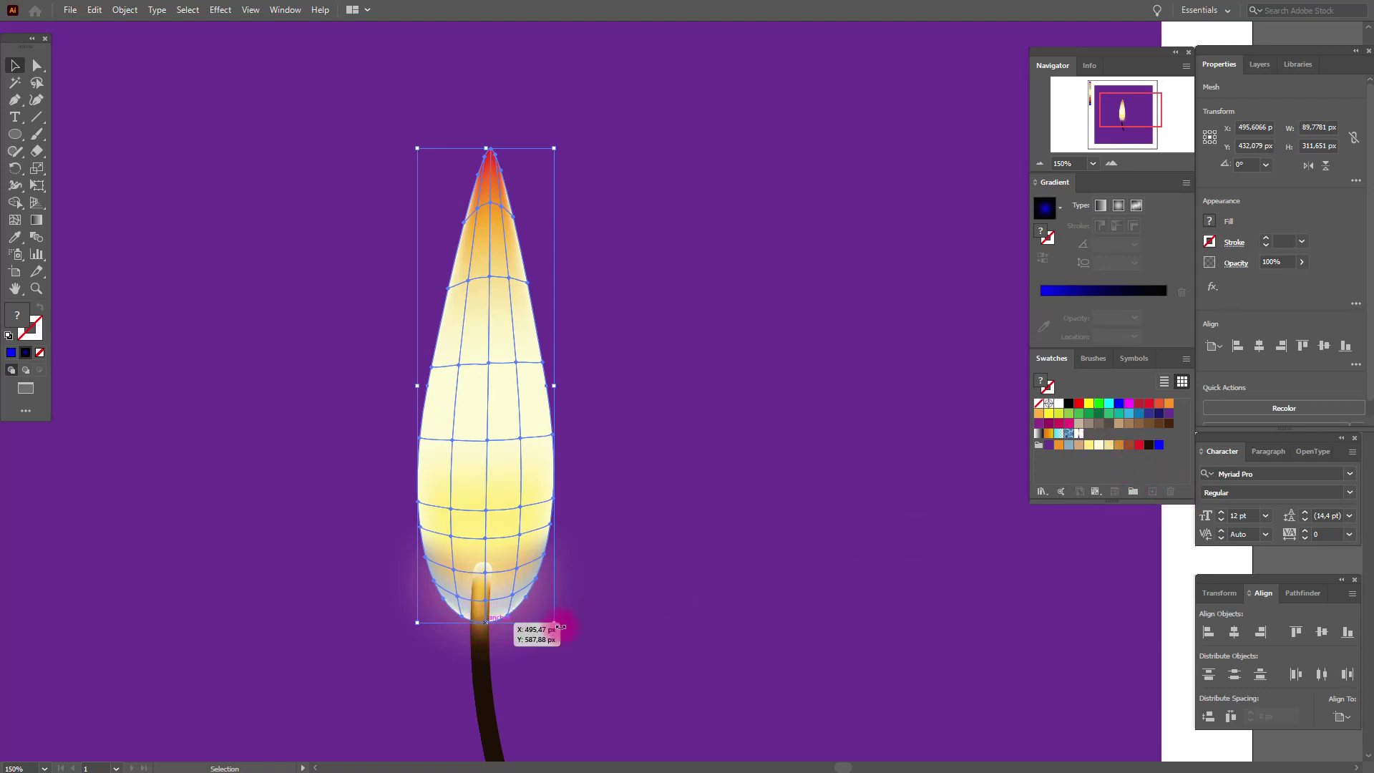
{"action": "left_click_drag", "start_coordinate": [1098, 446], "coordinate": [1087, 457]}
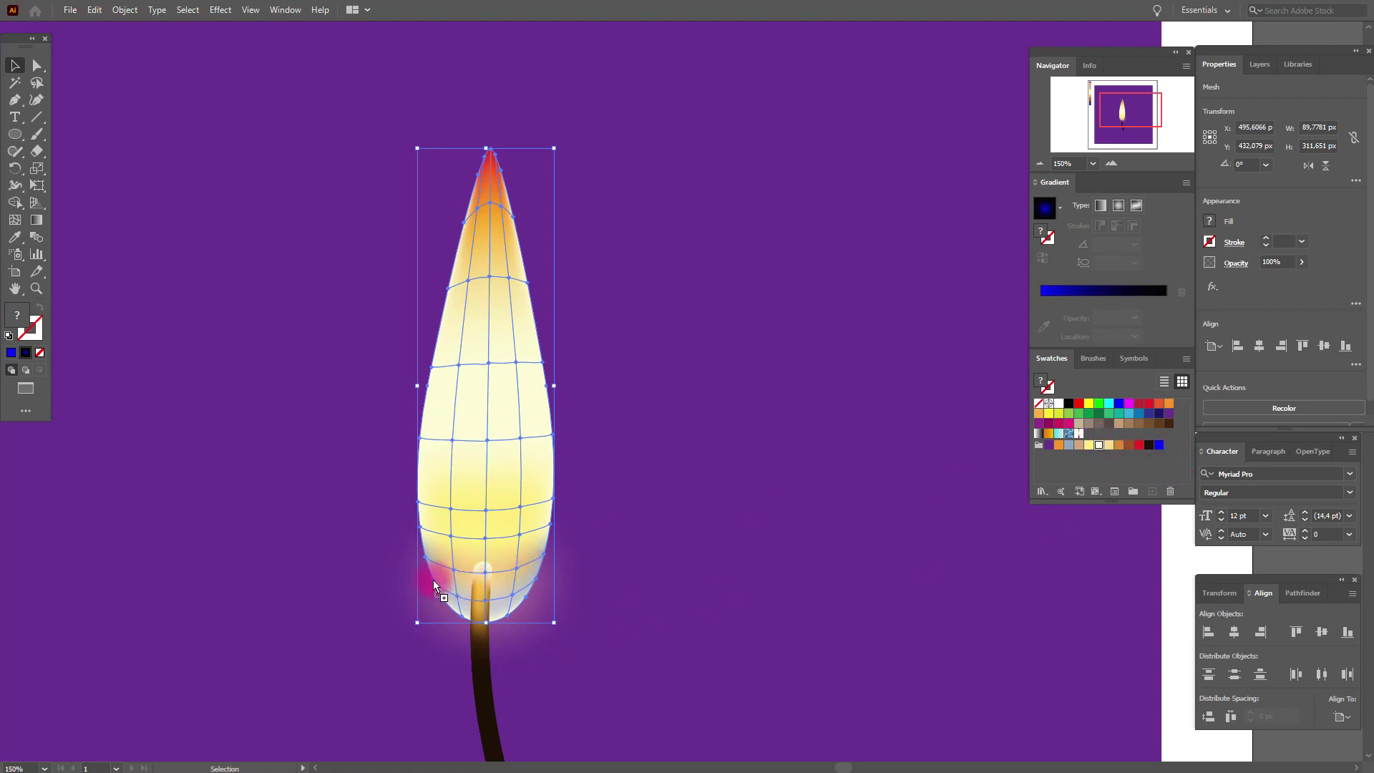
{"action": "left_click_drag", "start_coordinate": [434, 582], "coordinate": [434, 582]}
{"action": "left_click", "coordinate": [1098, 446]}
{"action": "left_click_drag", "start_coordinate": [1098, 449], "coordinate": [536, 579]}
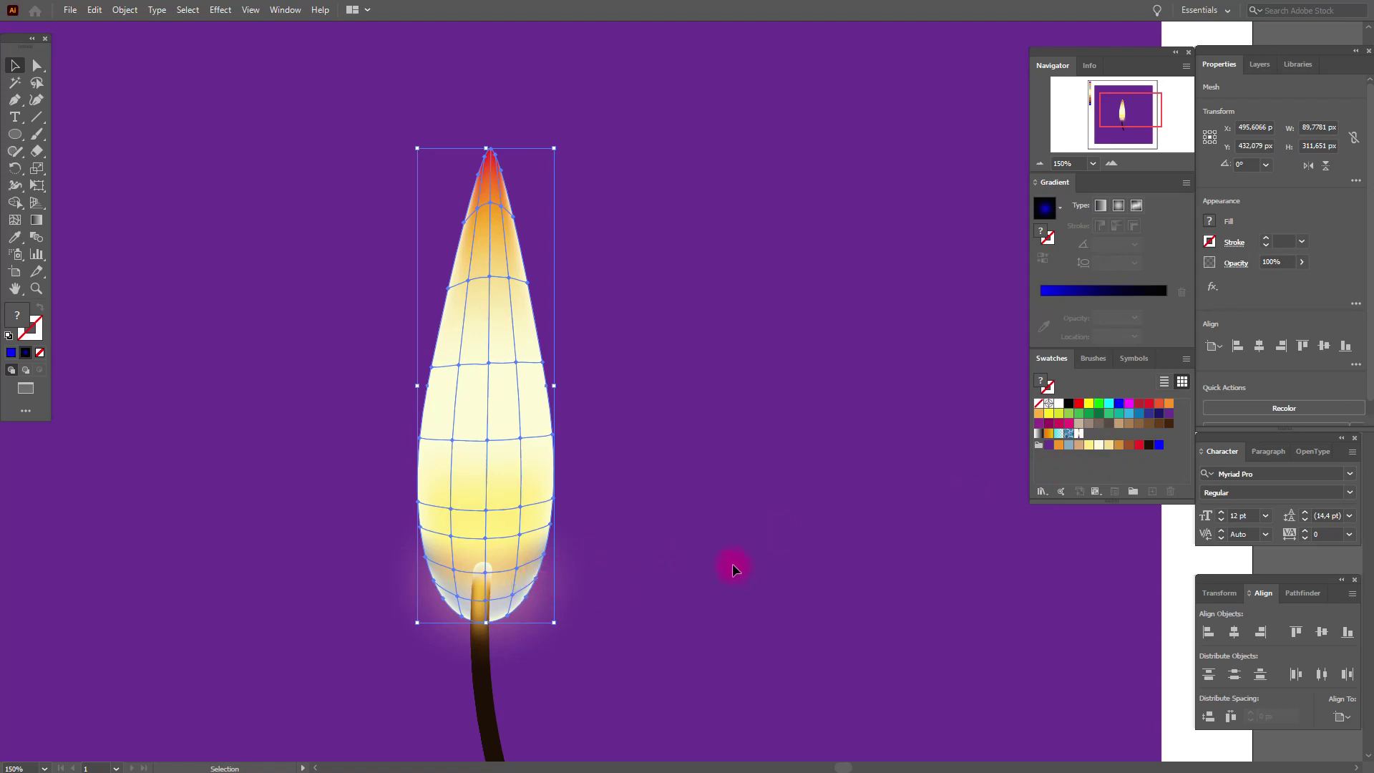
{"action": "left_click", "coordinate": [733, 565]}
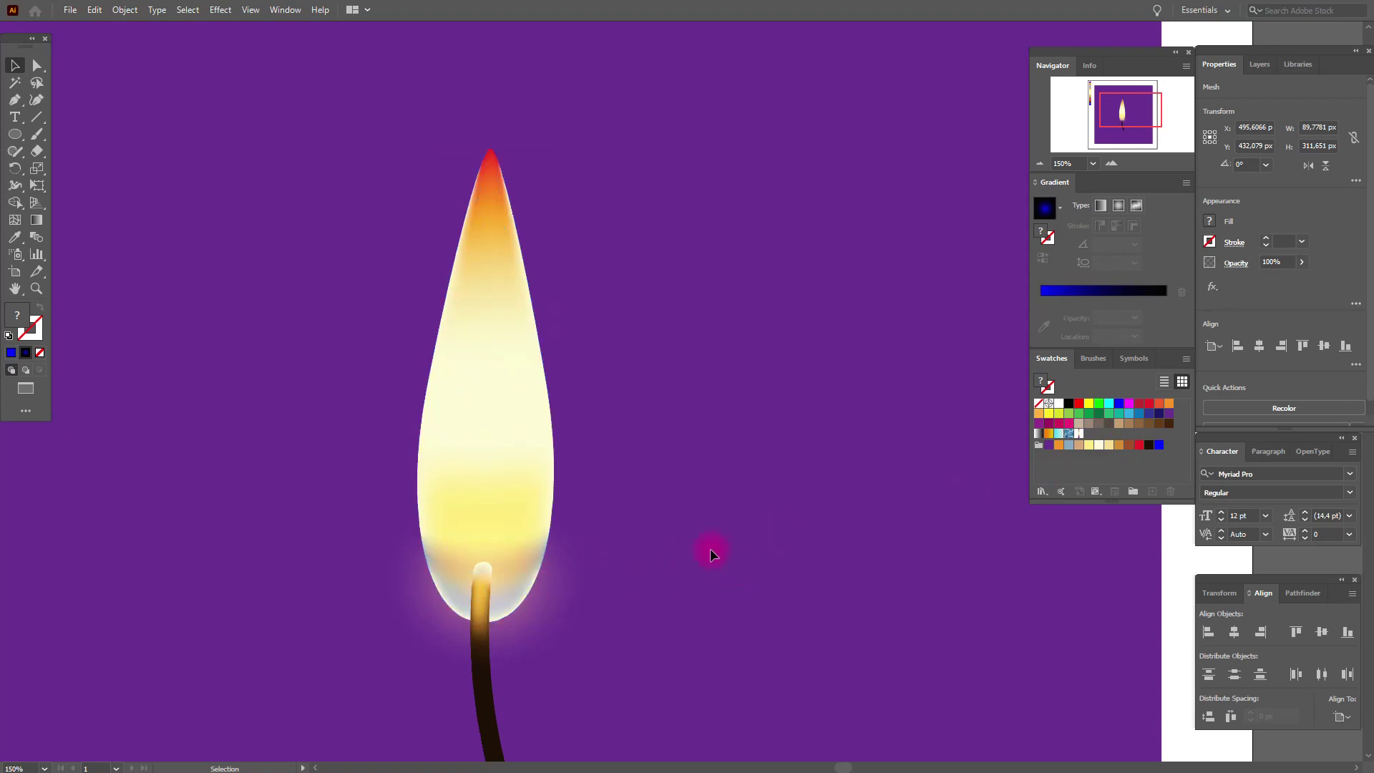
- Color the outer mesh points along the flame's upper edge with the pale cream swatch
{"action": "left_click", "coordinate": [528, 458]}
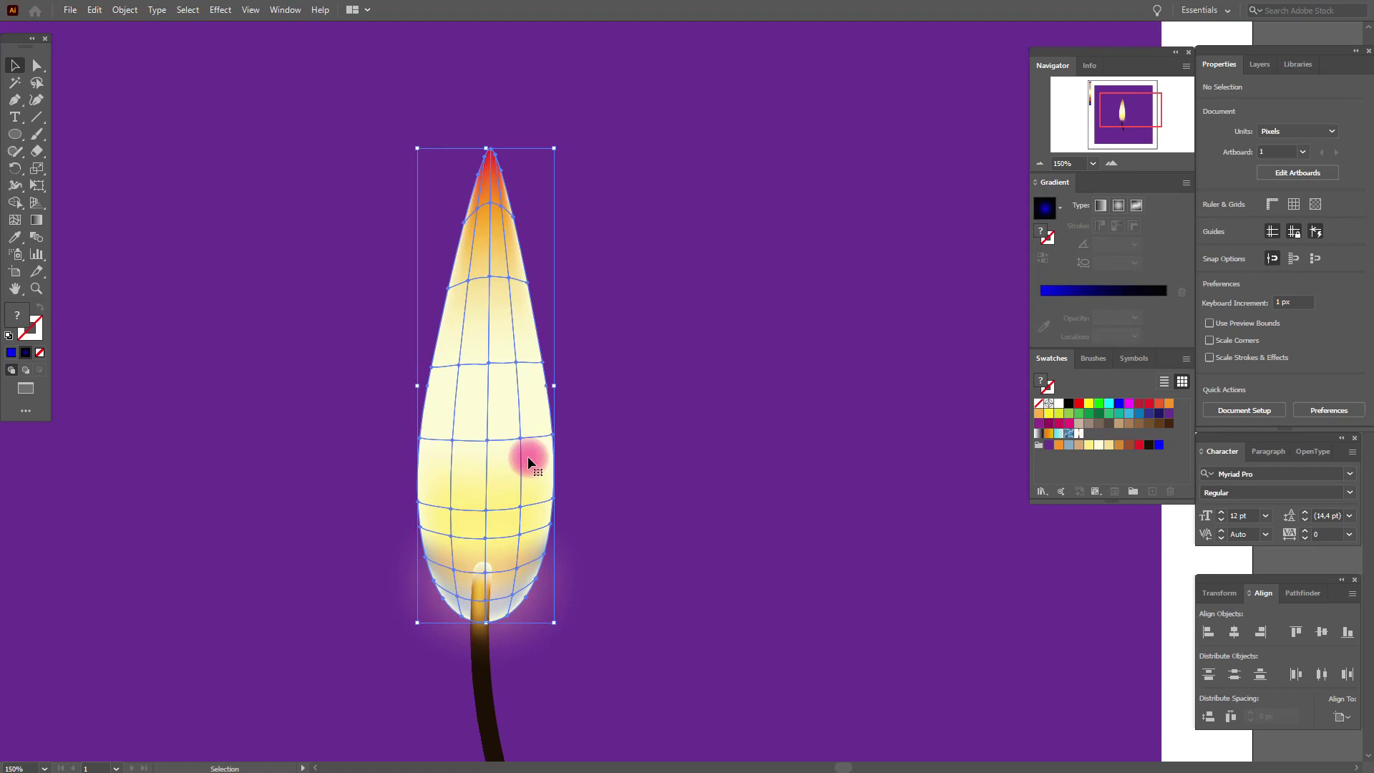
{"action": "left_click_drag", "start_coordinate": [1098, 444], "coordinate": [527, 286]}
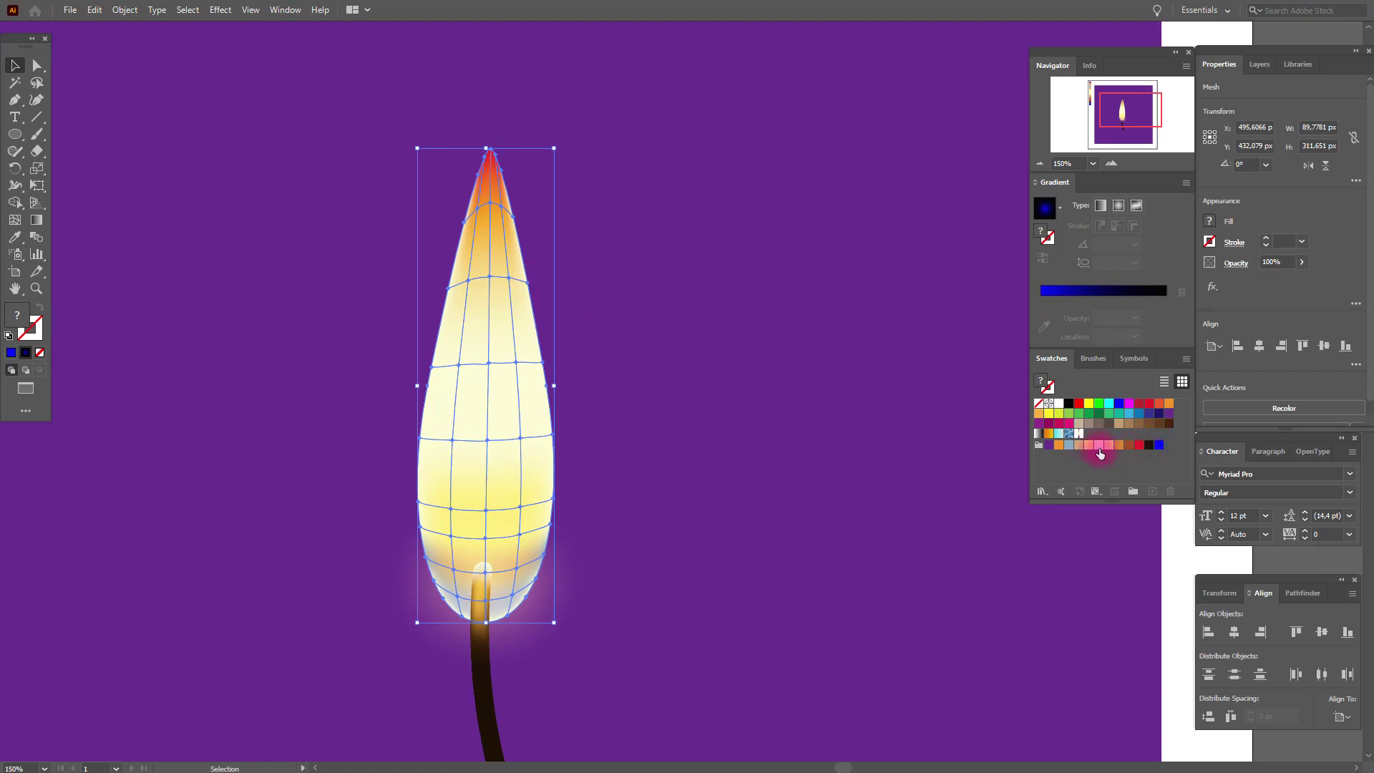
{"action": "left_click", "coordinate": [472, 243]}
- Move the inner mesh points of the two rows nearest the flame's tip toward the centre line and deselect the flame
{"action": "left_click_drag", "start_coordinate": [463, 224], "coordinate": [498, 208]}
{"action": "left_click", "coordinate": [15, 220]}
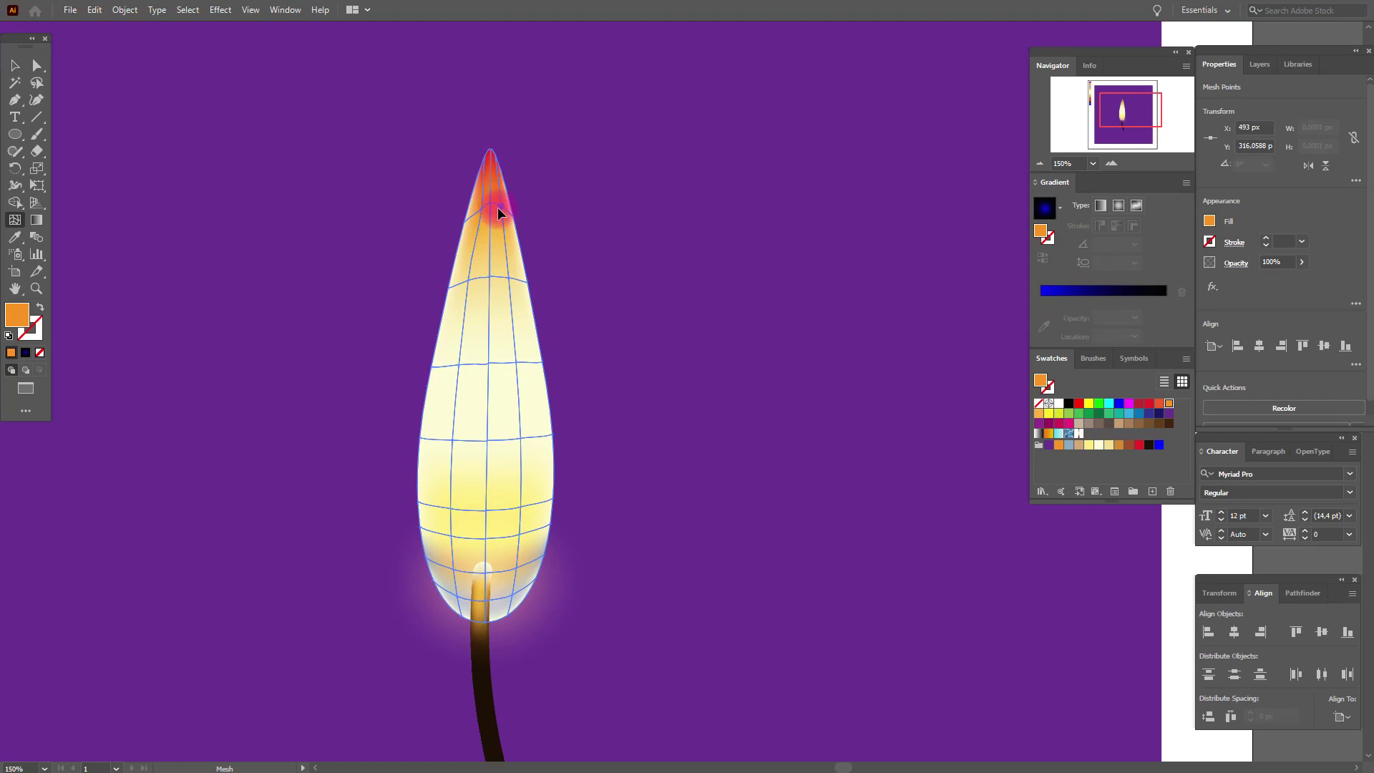
{"action": "left_click", "coordinate": [475, 279]}
{"action": "left_click", "coordinate": [511, 280]}
{"action": "left_click_drag", "start_coordinate": [512, 281], "coordinate": [500, 279]}
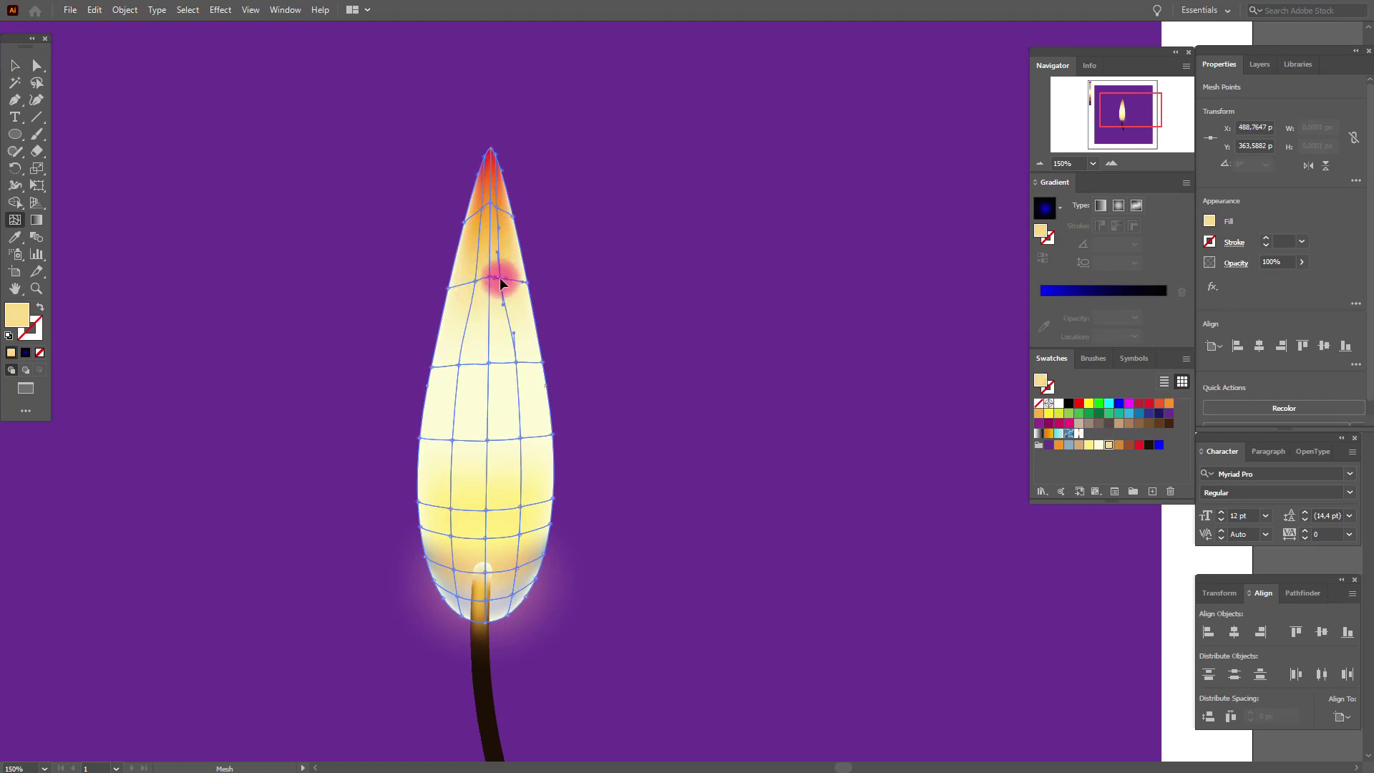
{"action": "left_click", "coordinate": [14, 65]}
{"action": "left_click", "coordinate": [266, 116]}
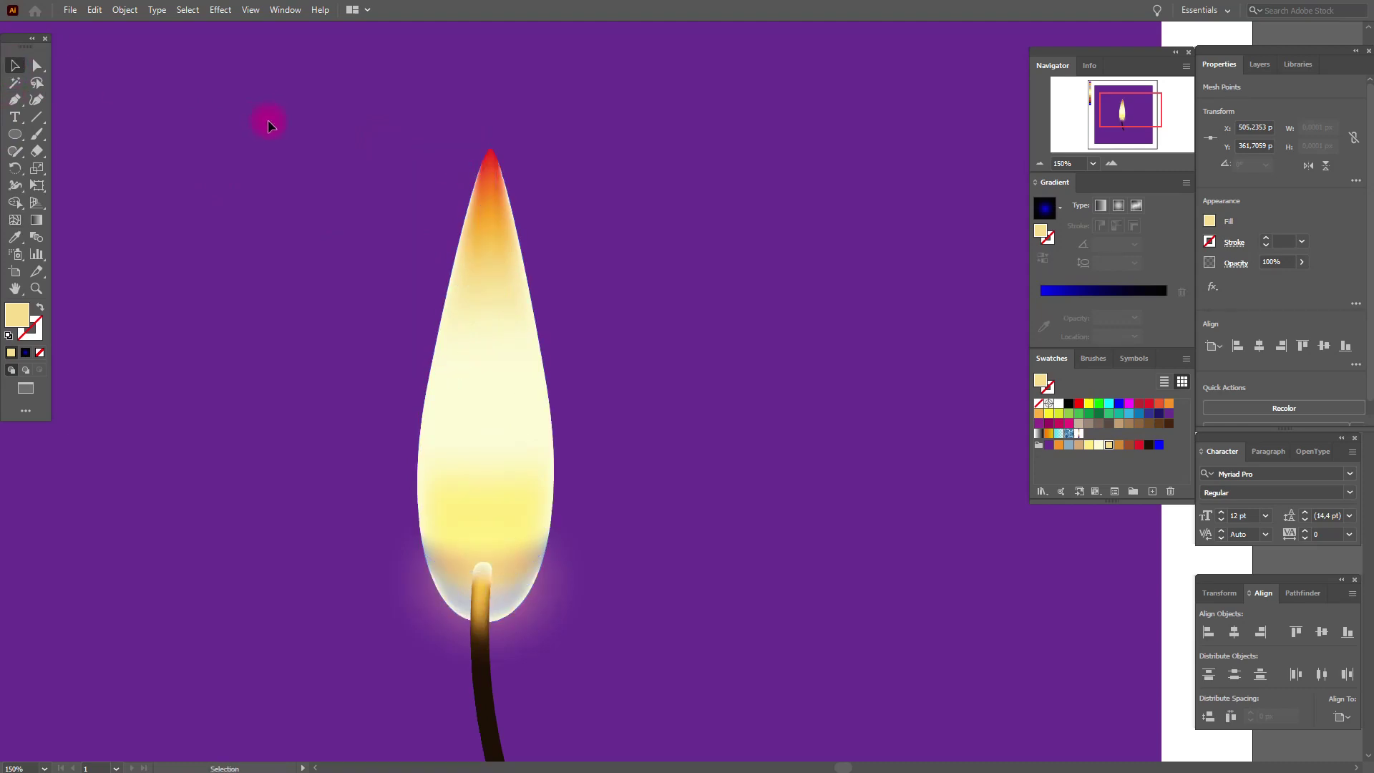
- Select the flame and set the Warp tool's brush to 250 px wide and 250 px high
{"action": "left_click", "coordinate": [448, 368]}
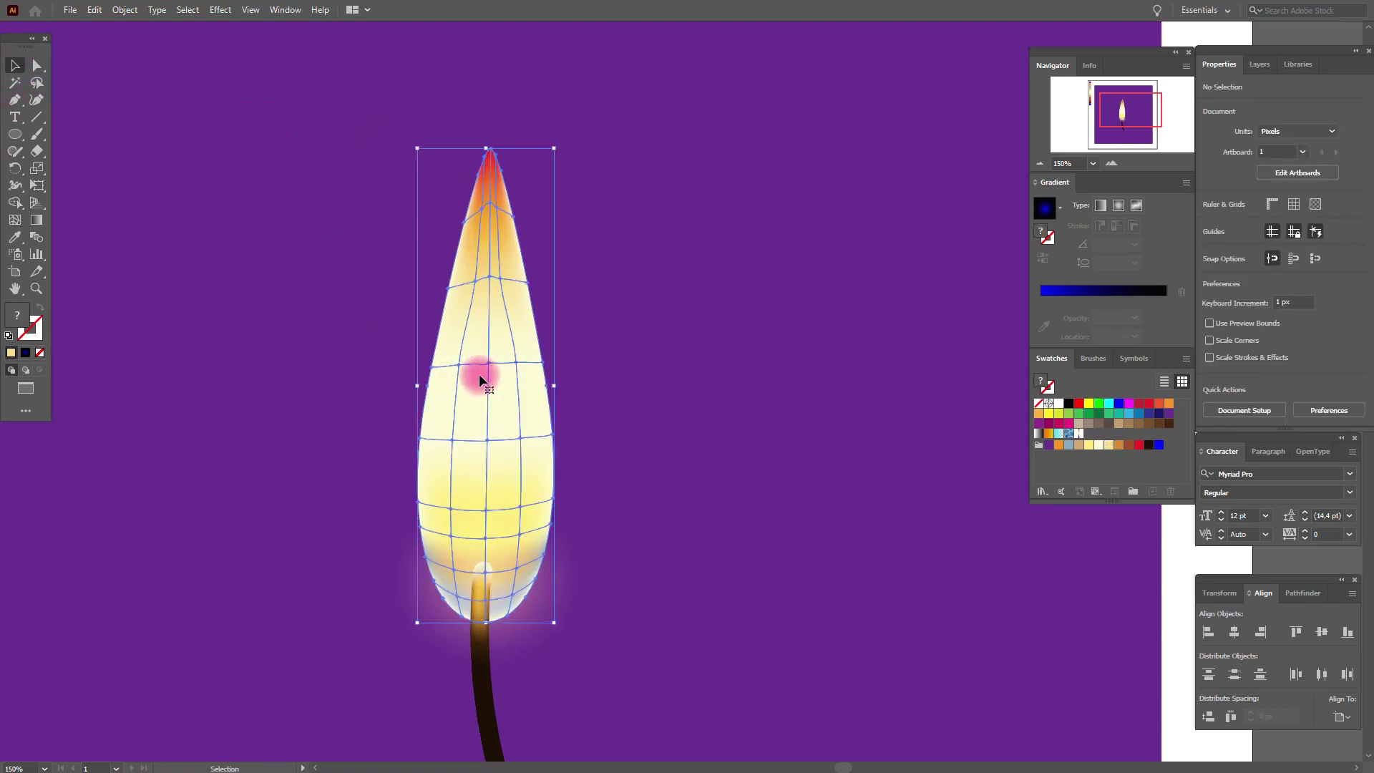
{"action": "left_click", "coordinate": [15, 185]}
{"action": "left_click_drag", "start_coordinate": [16, 189], "coordinate": [74, 207]}
{"action": "left_click", "coordinate": [15, 186]}
{"action": "double_click", "coordinate": [22, 192]}
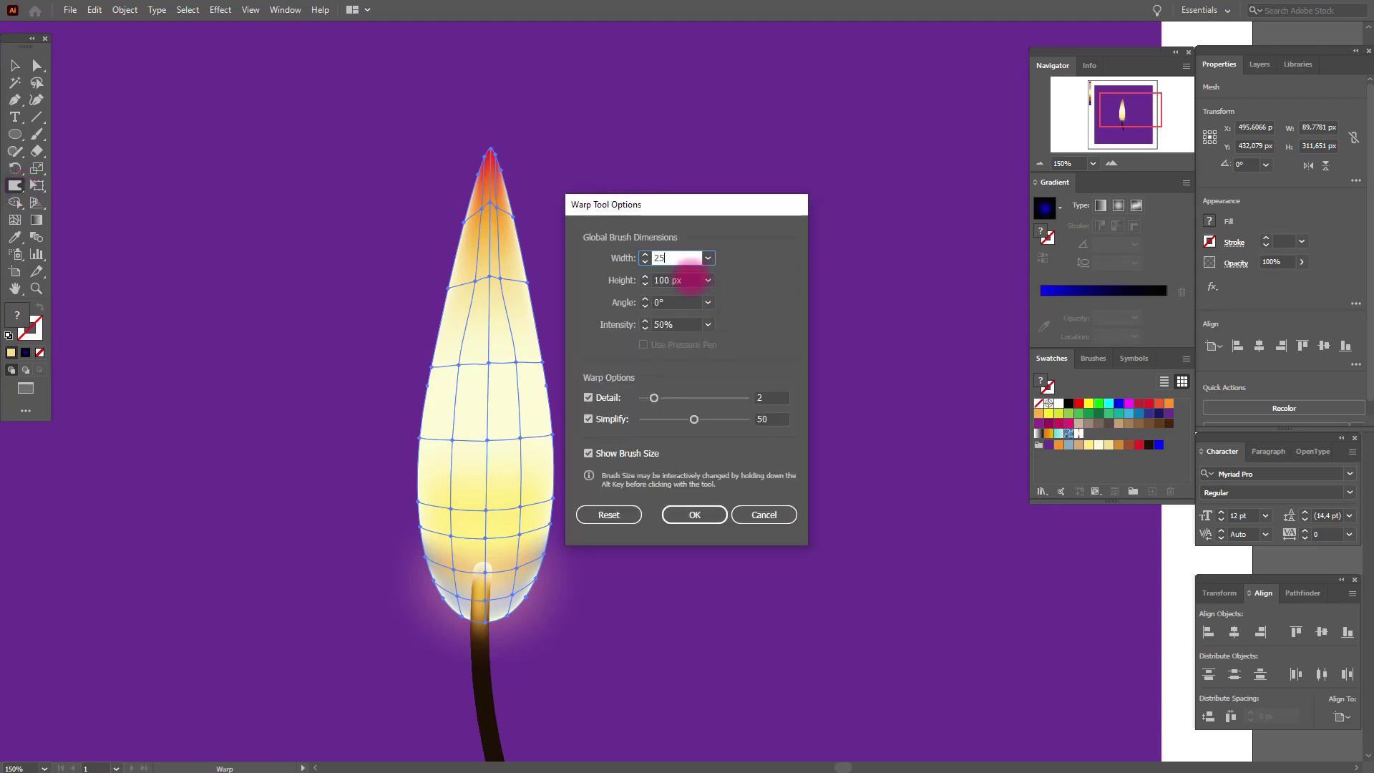
{"action": "left_click_drag", "start_coordinate": [693, 279], "coordinate": [634, 284]}
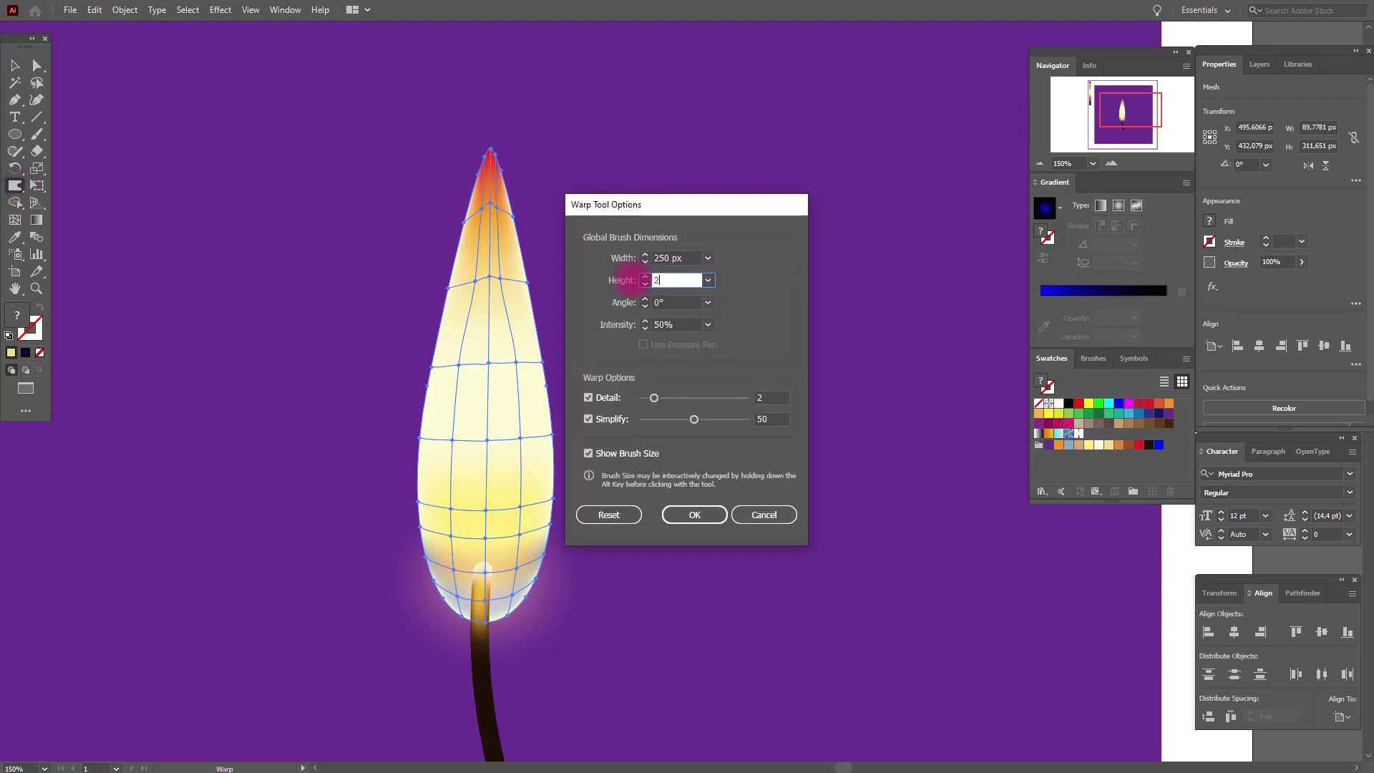
{"action": "left_click", "coordinate": [719, 514]}
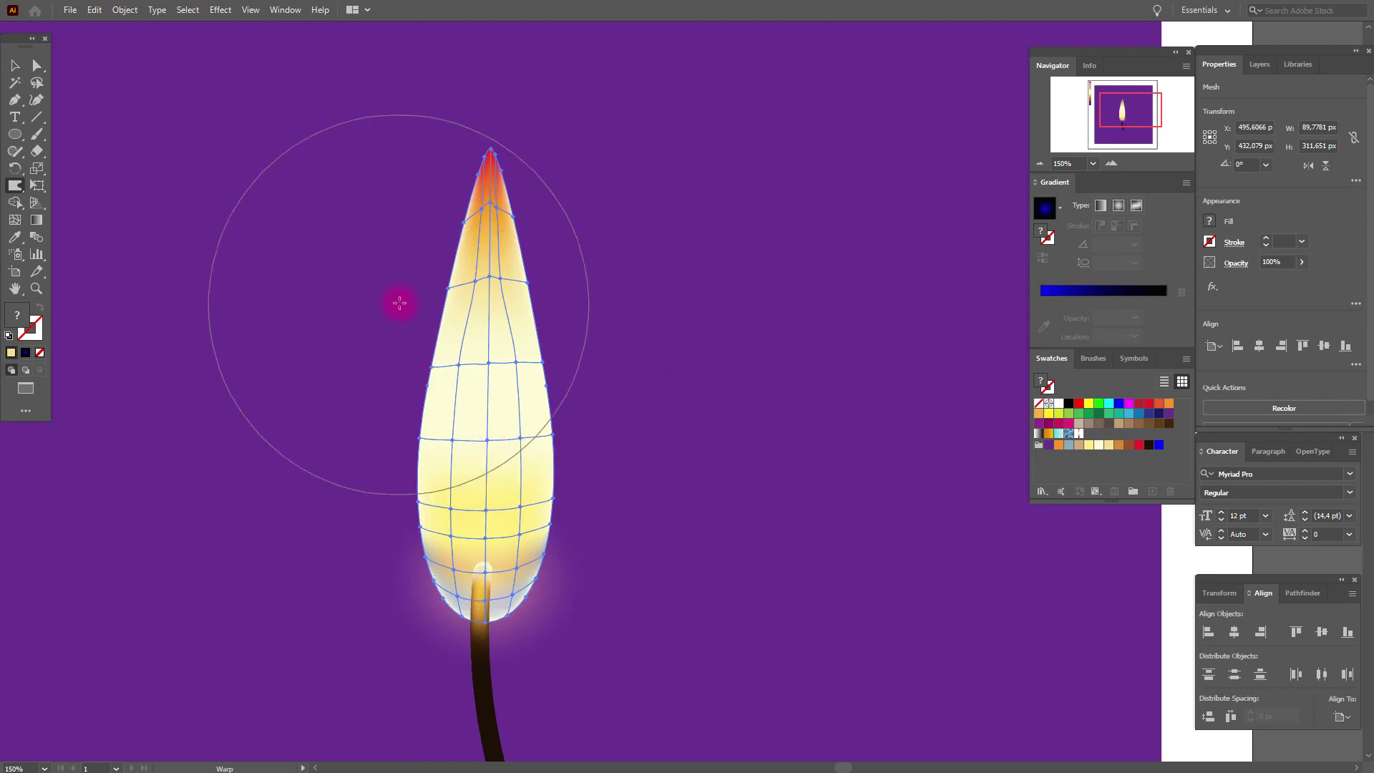
- Warp the flame's upper part inward from both sides into a slender, slightly curved shape and deselect it
{"action": "left_click_drag", "start_coordinate": [401, 300], "coordinate": [407, 255]}
{"action": "mouse_move", "coordinate": [552, 267]}
{"action": "left_mouse_down"}
{"action": "mouse_move", "coordinate": [528, 188]}
{"action": "mouse_move", "coordinate": [465, 212]}
{"action": "mouse_move", "coordinate": [429, 346]}
{"action": "left_mouse_up"}
{"action": "left_click", "coordinate": [14, 65]}
{"action": "left_click", "coordinate": [169, 149]}
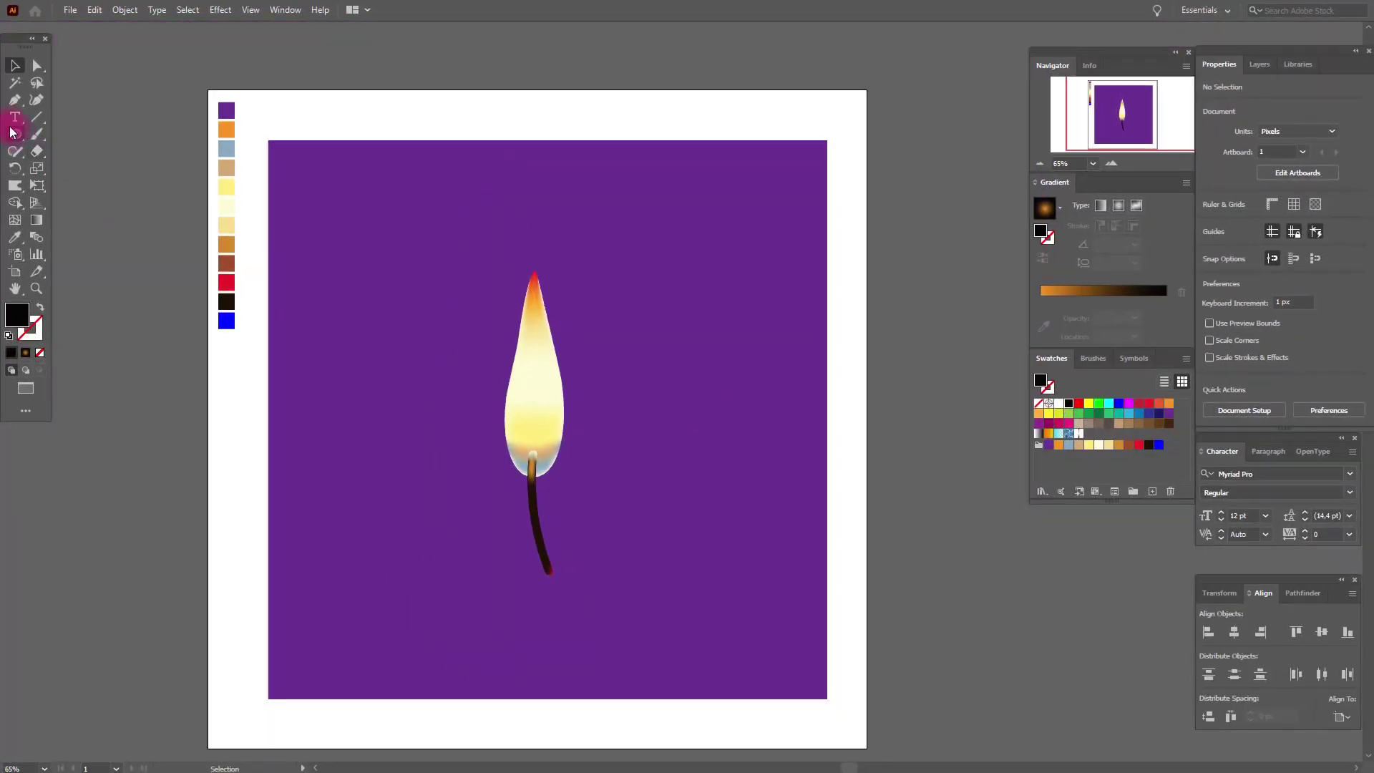
- Draw a circle about 307 px across beside the flame and fill it with a radial gradient from orange to black
{"action": "left_click", "coordinate": [14, 135]}
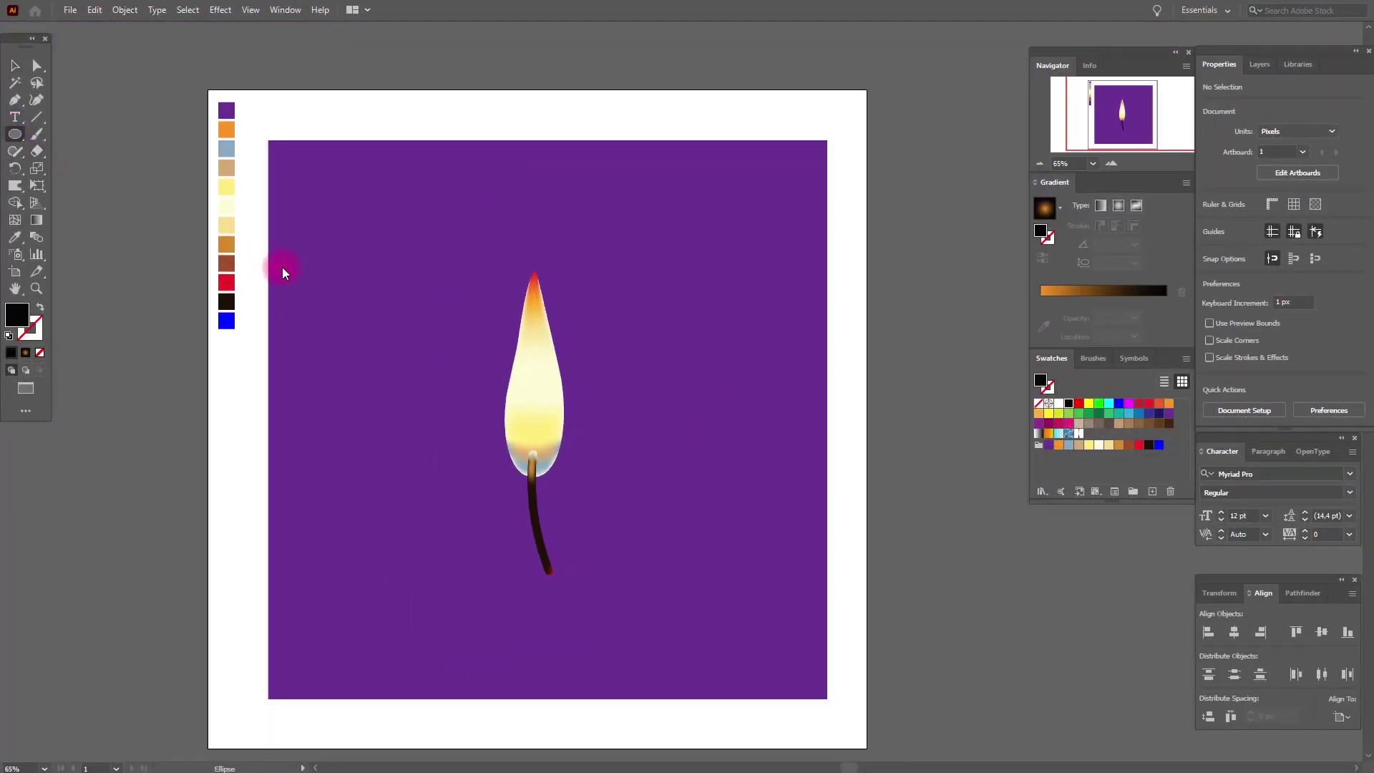
{"action": "left_click_drag", "start_coordinate": [289, 247], "coordinate": [453, 451]}
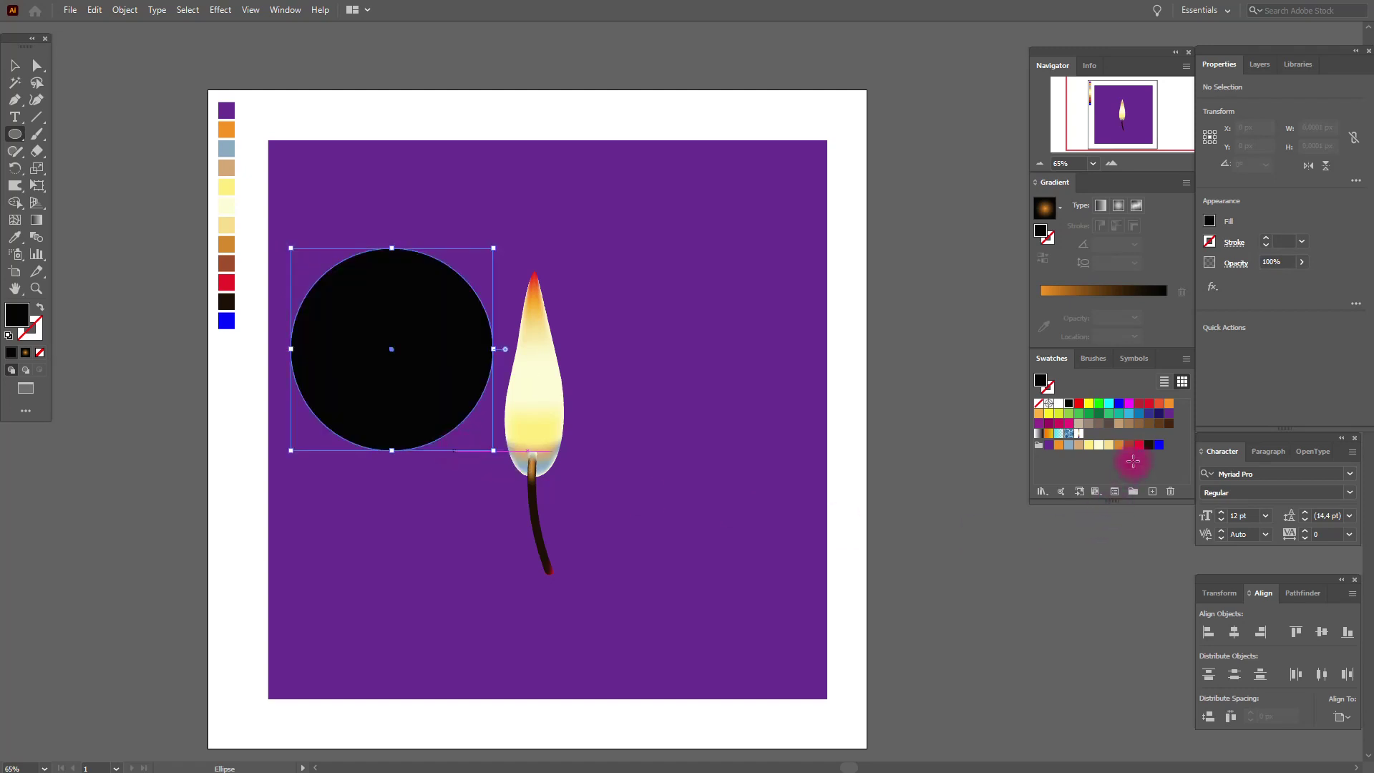
{"action": "left_click", "coordinate": [1038, 435]}
{"action": "left_click", "coordinate": [1119, 208]}
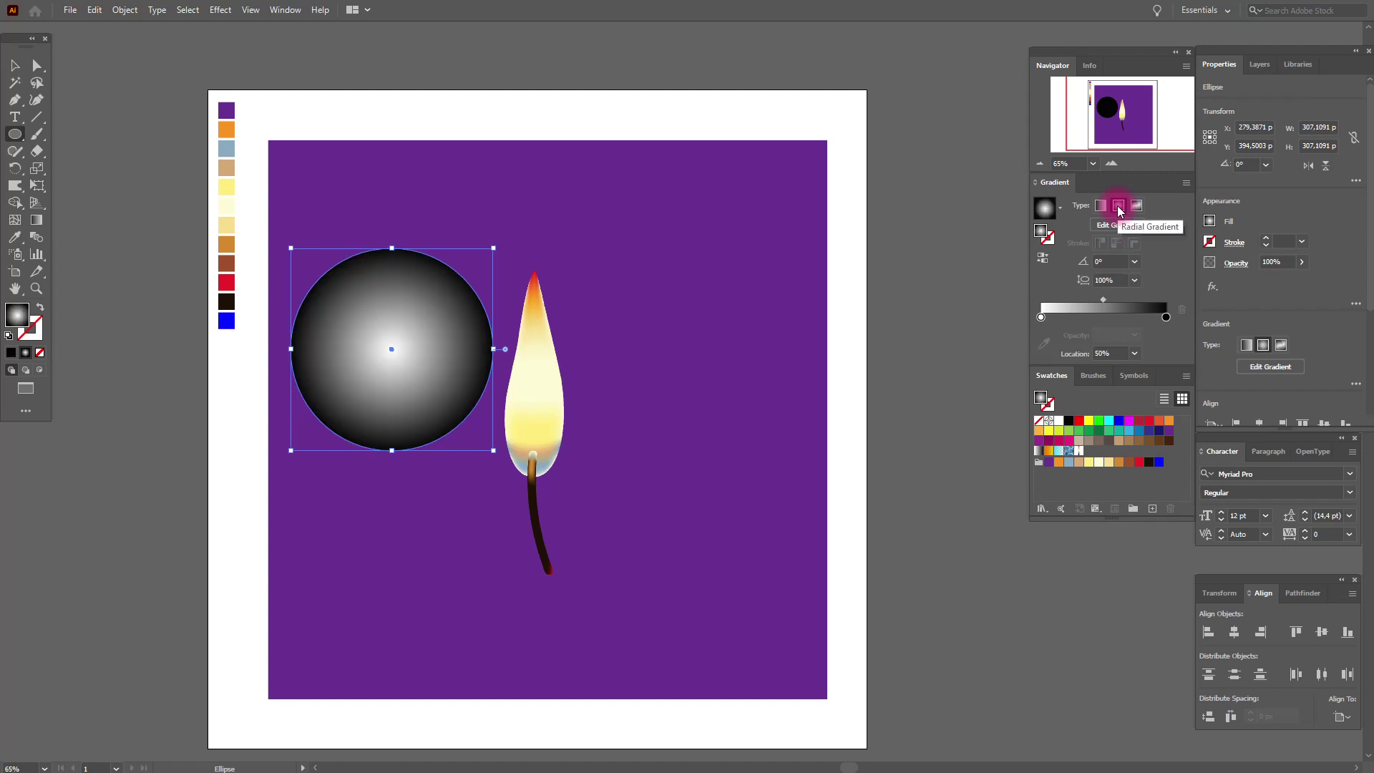
{"action": "left_click_drag", "start_coordinate": [1055, 466], "coordinate": [1041, 320]}
- Set the circle's blending mode to Screen and move its gradient midpoint to about 35%
{"action": "left_click", "coordinate": [1235, 262]}
{"action": "left_click", "coordinate": [1120, 289]}
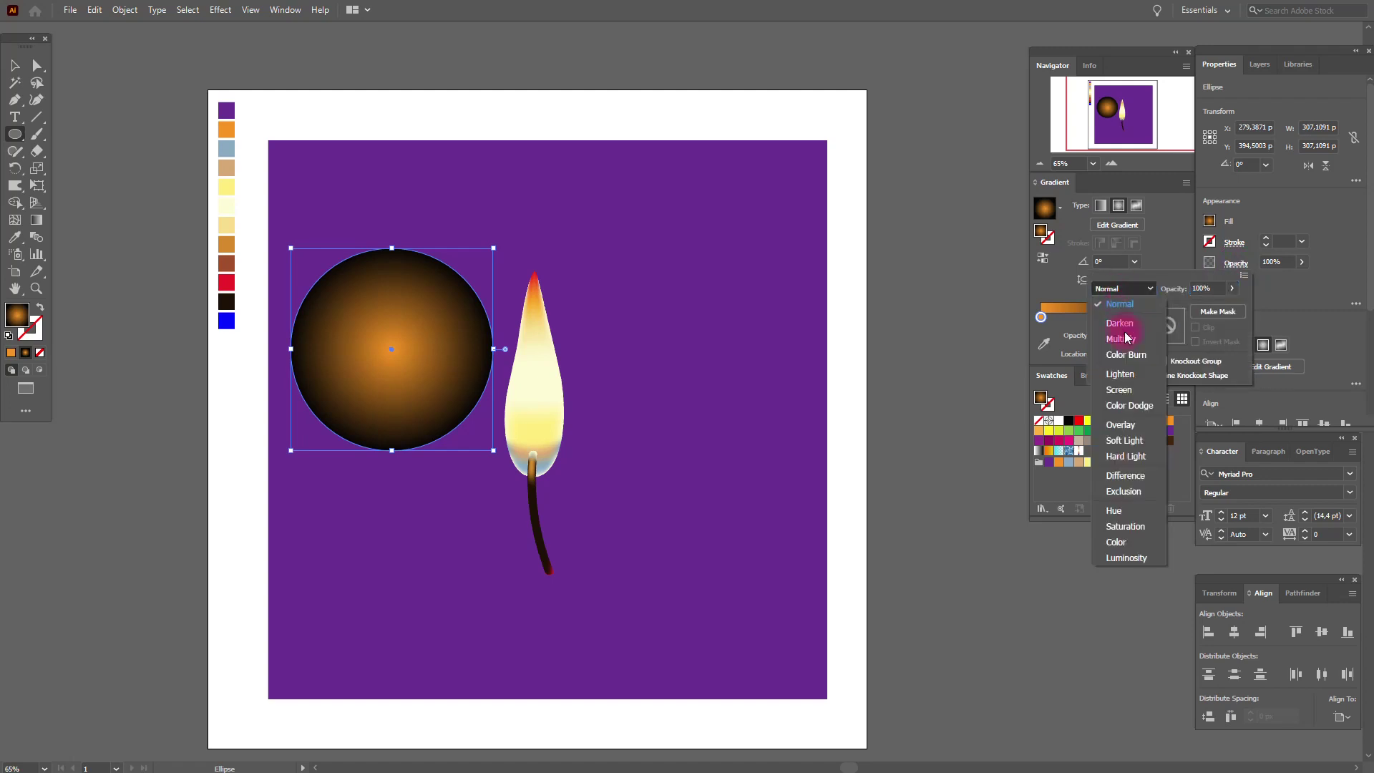
{"action": "left_click", "coordinate": [1118, 389]}
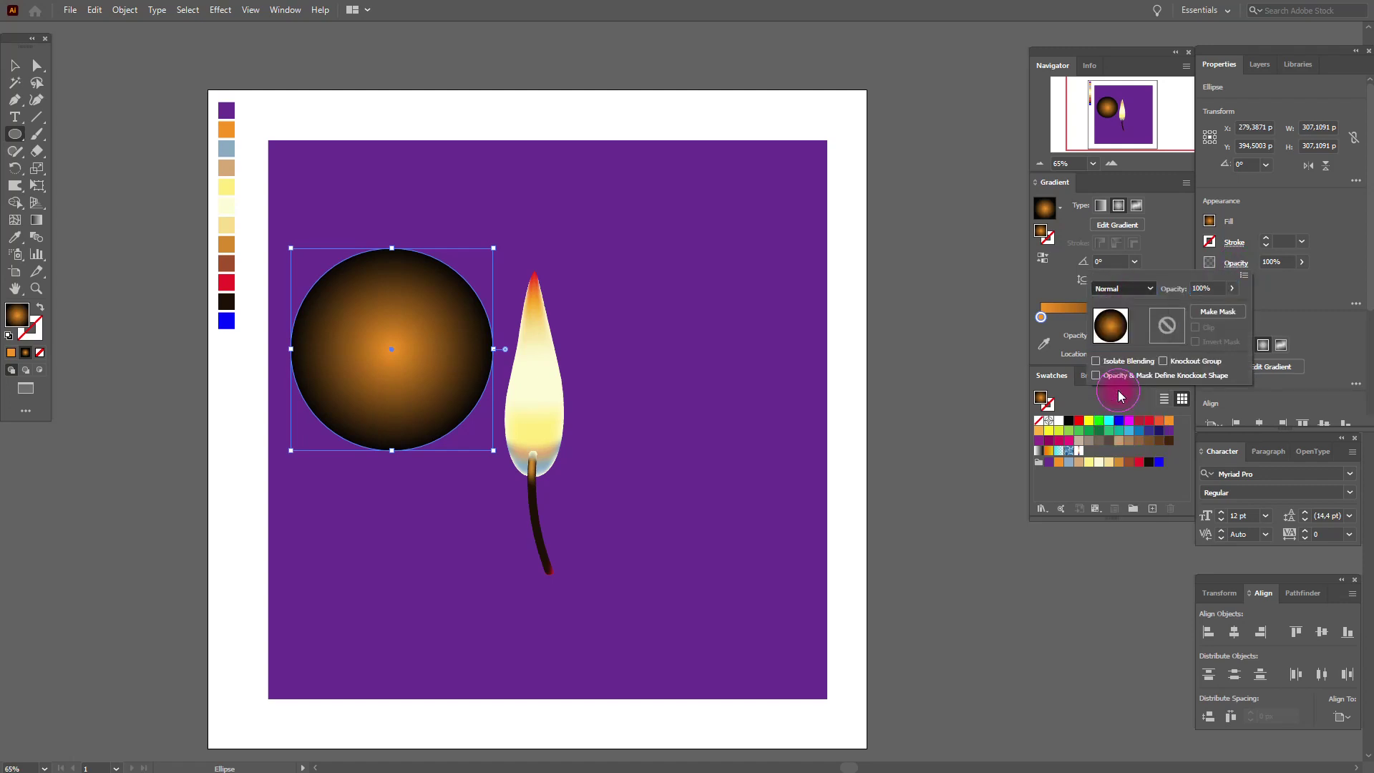
{"action": "left_click", "coordinate": [15, 65]}
{"action": "left_click_drag", "start_coordinate": [1109, 300], "coordinate": [1085, 302]}
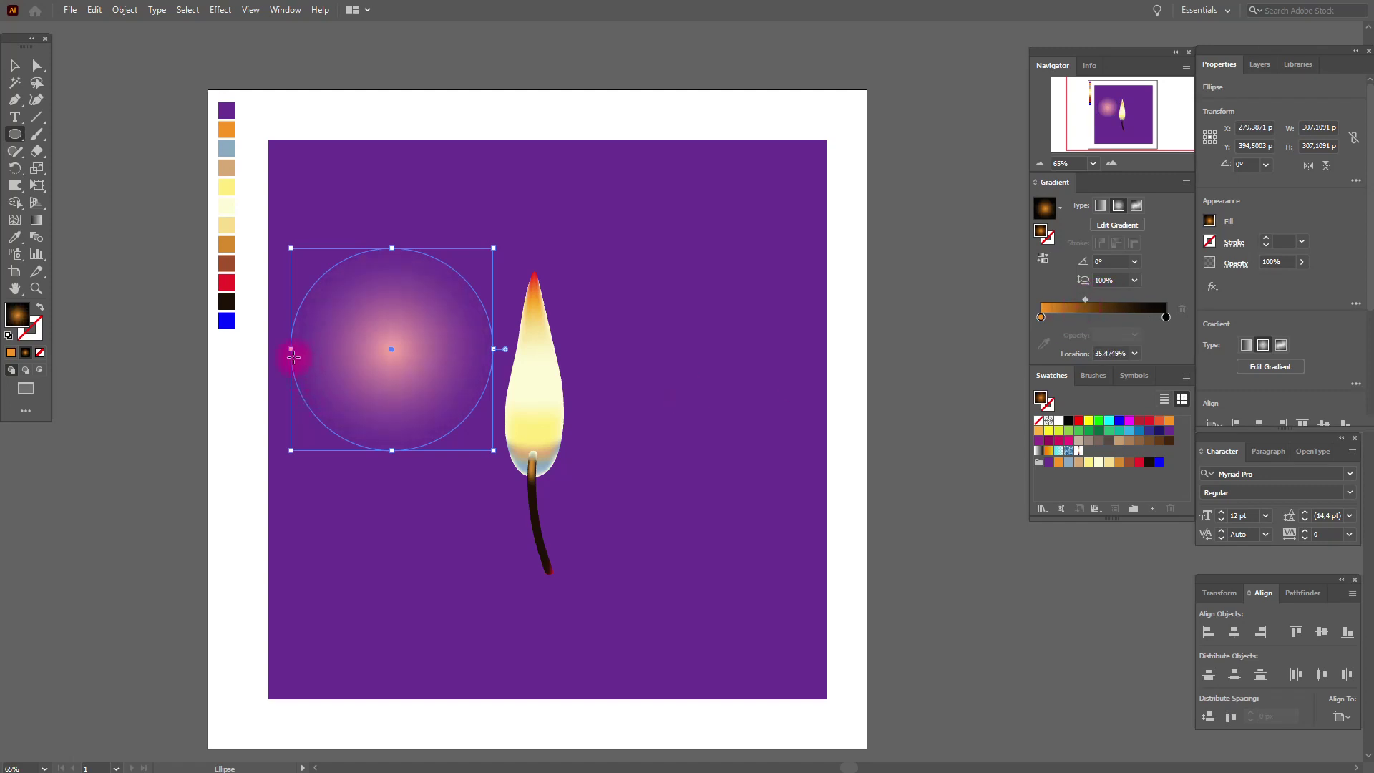
- Narrow the glowing circle to an ellipse about 125 px wide and centre it over the flame
{"action": "left_click_drag", "start_coordinate": [291, 352], "coordinate": [411, 356]}
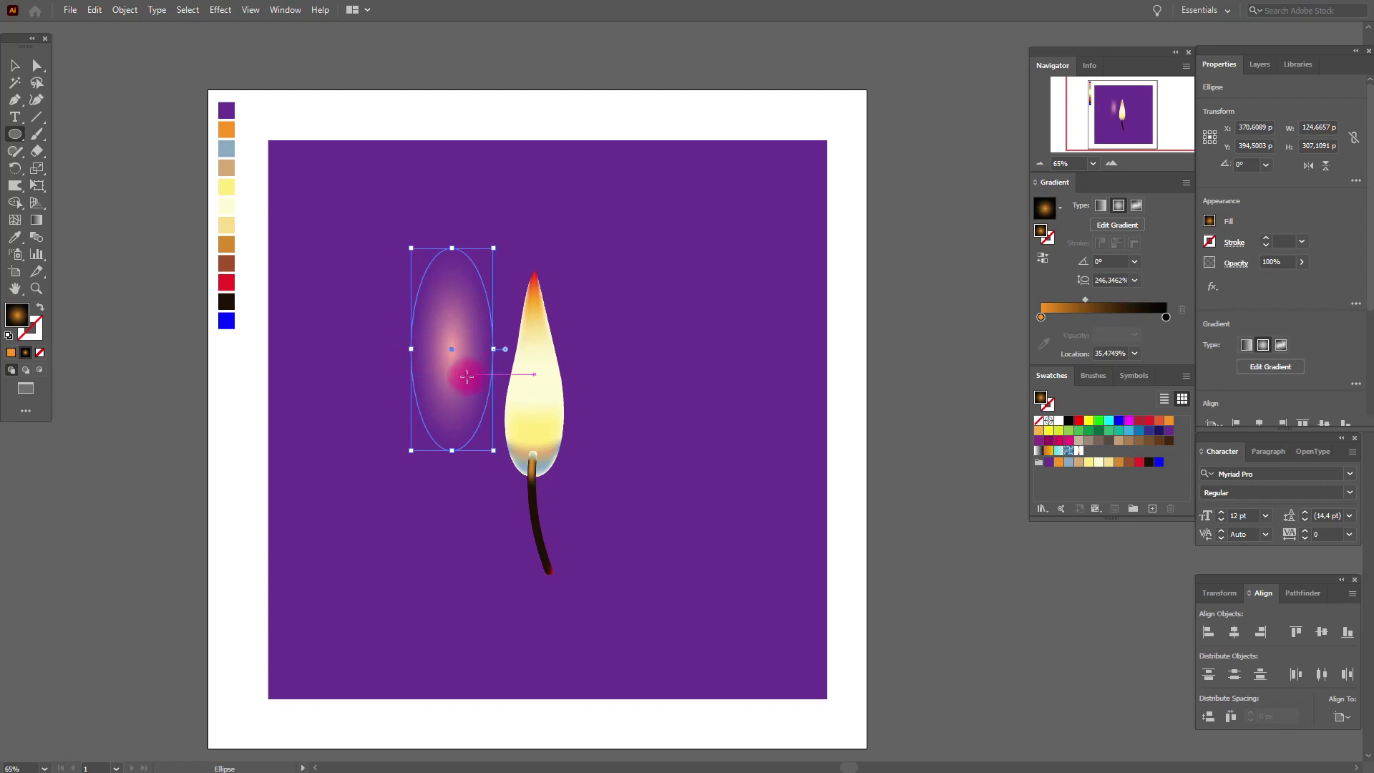
{"action": "left_click", "coordinate": [15, 65]}
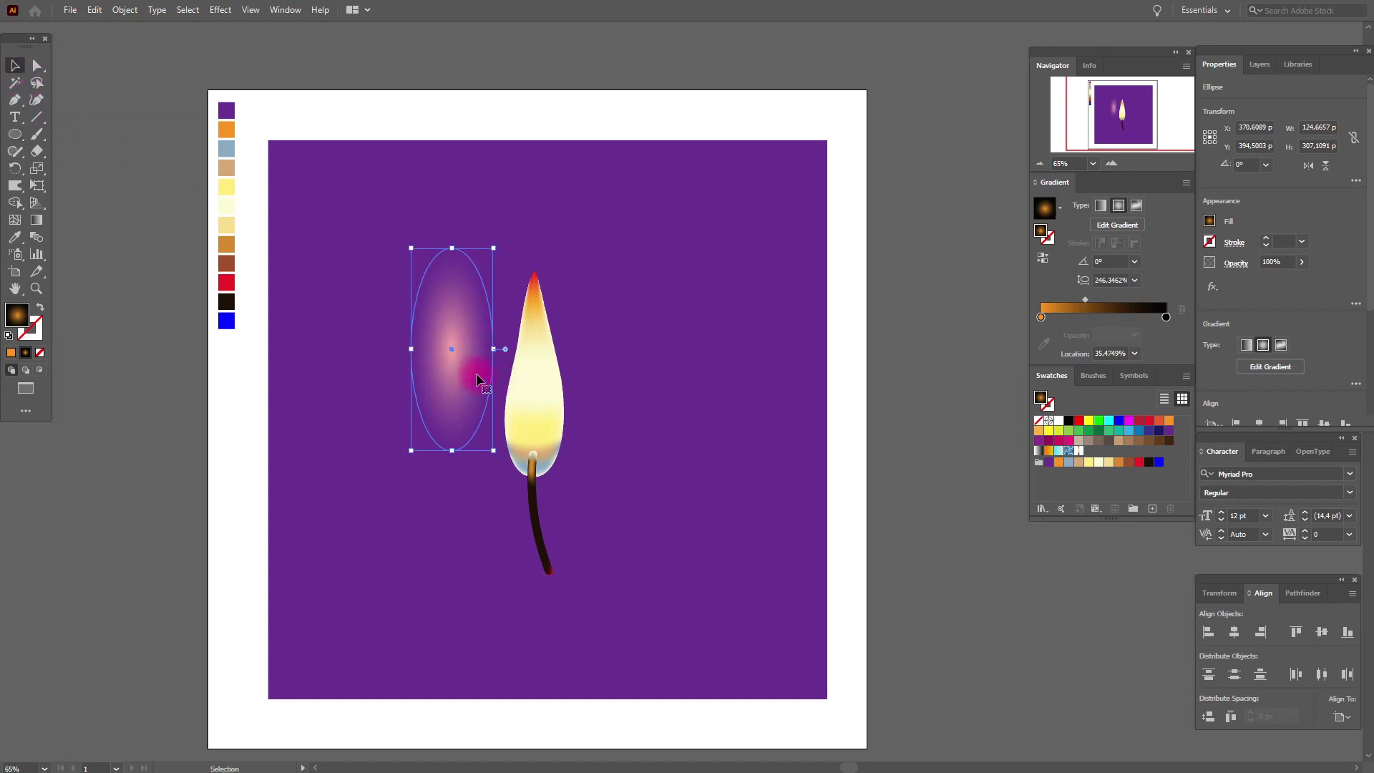
{"action": "left_click_drag", "start_coordinate": [558, 399], "coordinate": [553, 399]}
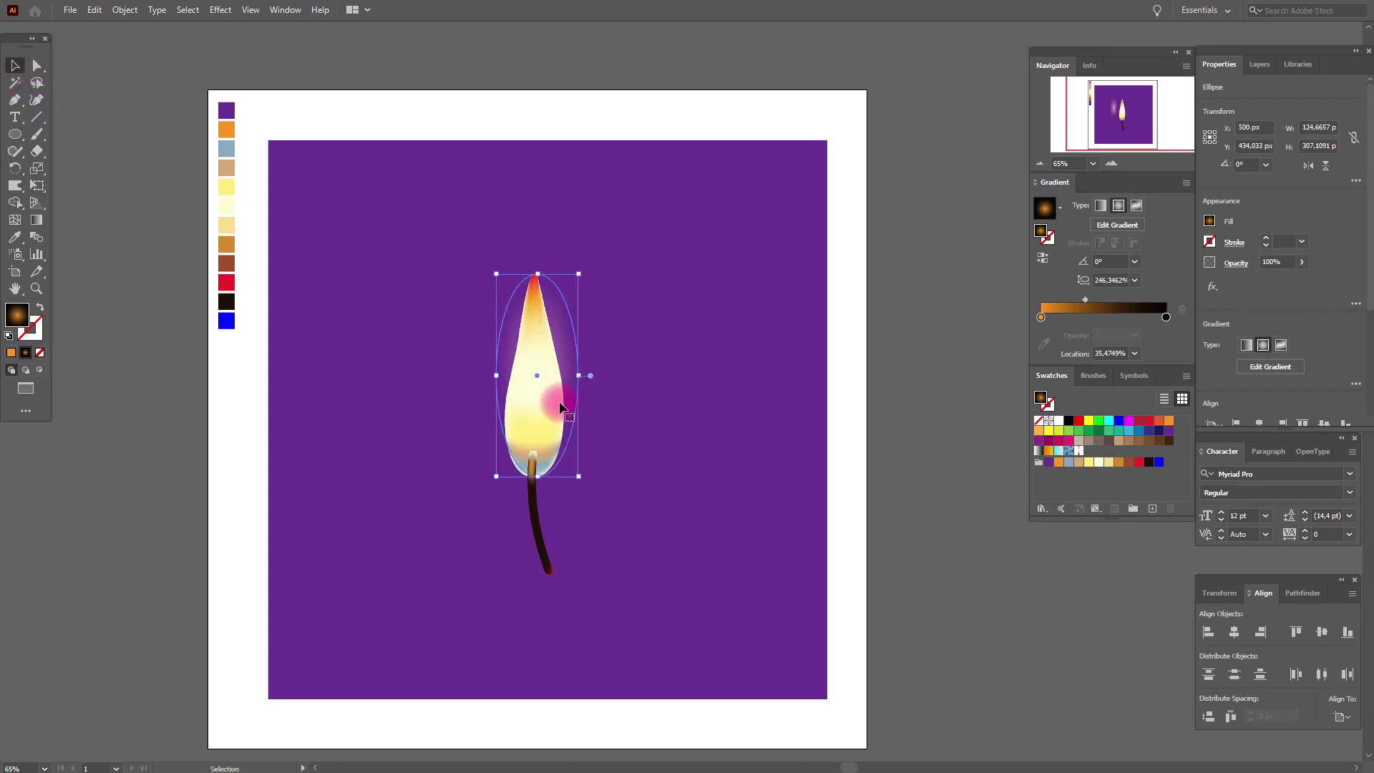
- Stretch the glow ellipse upward to about 382 px high and paste a copy of it in front
{"action": "left_click_drag", "start_coordinate": [546, 297], "coordinate": [541, 276]}
{"action": "left_click_drag", "start_coordinate": [541, 228], "coordinate": [540, 228]}
{"action": "key", "text": "a"}
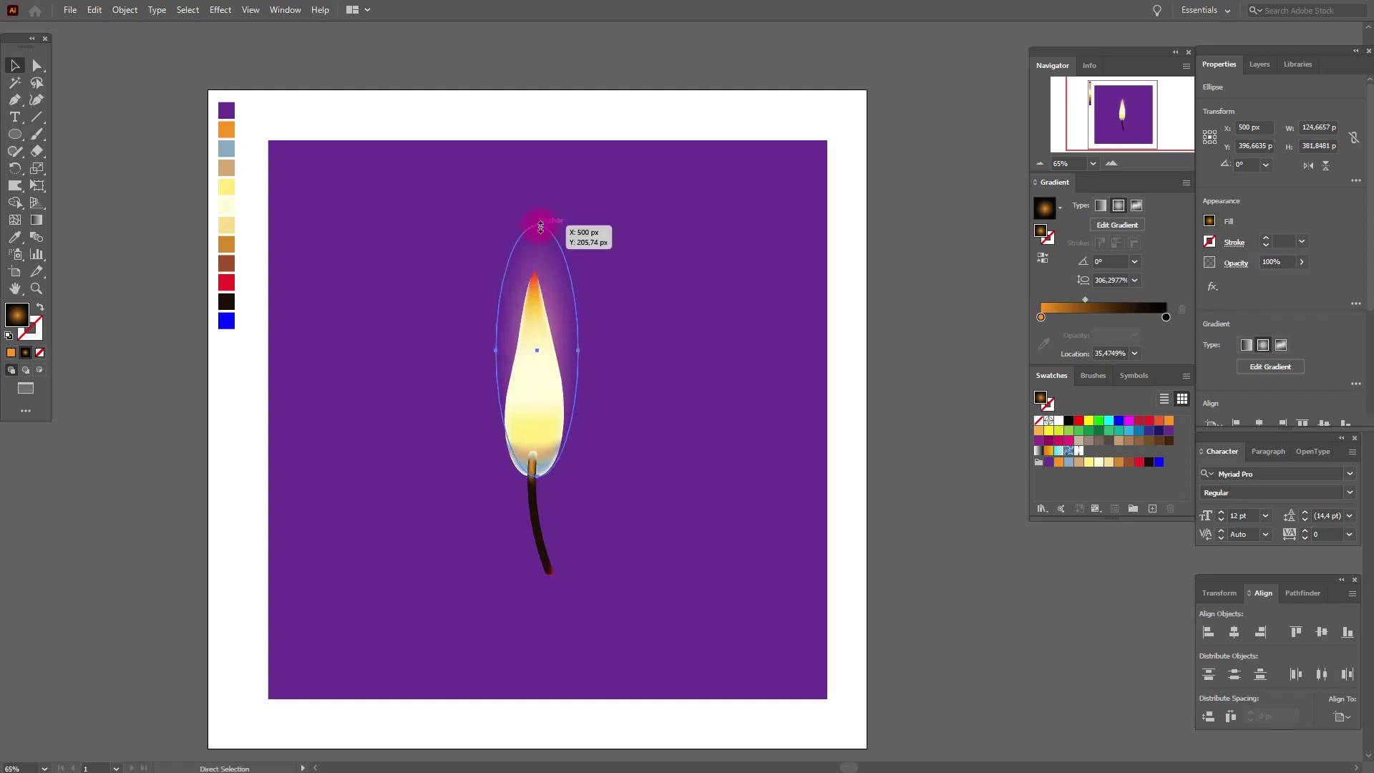
{"action": "key", "text": "ctrl+c"}
{"action": "key", "text": "ctrl+f"}
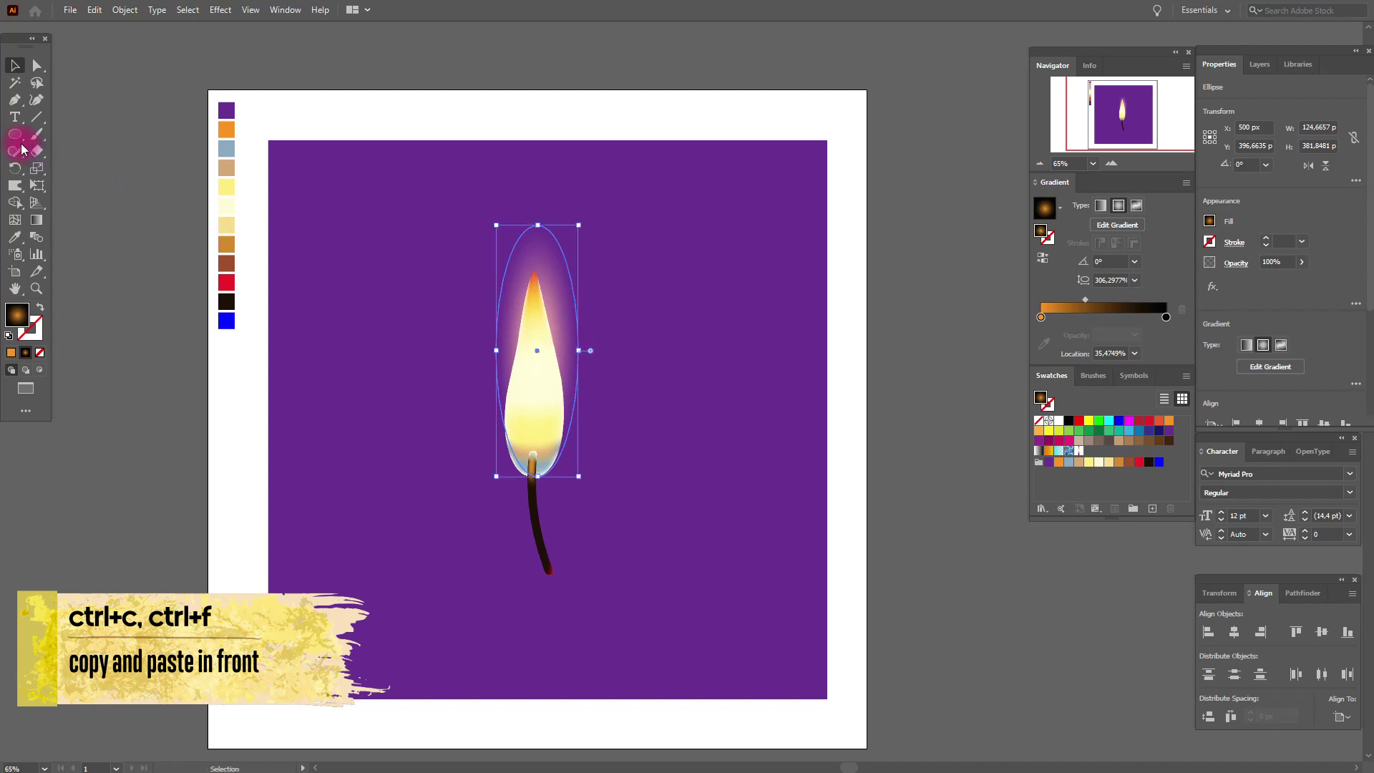
- Draw a gradient-filled circle about 113 px across over the flame's base and set its blending mode to Screen
{"action": "left_click", "coordinate": [15, 133]}
{"action": "mouse_move", "coordinate": [373, 365]}
{"action": "left_mouse_down"}
{"action": "mouse_move", "coordinate": [448, 438]}
{"action": "mouse_move", "coordinate": [540, 466]}
{"action": "left_mouse_up"}
{"action": "left_click", "coordinate": [15, 65]}
{"action": "left_click", "coordinate": [1229, 264]}
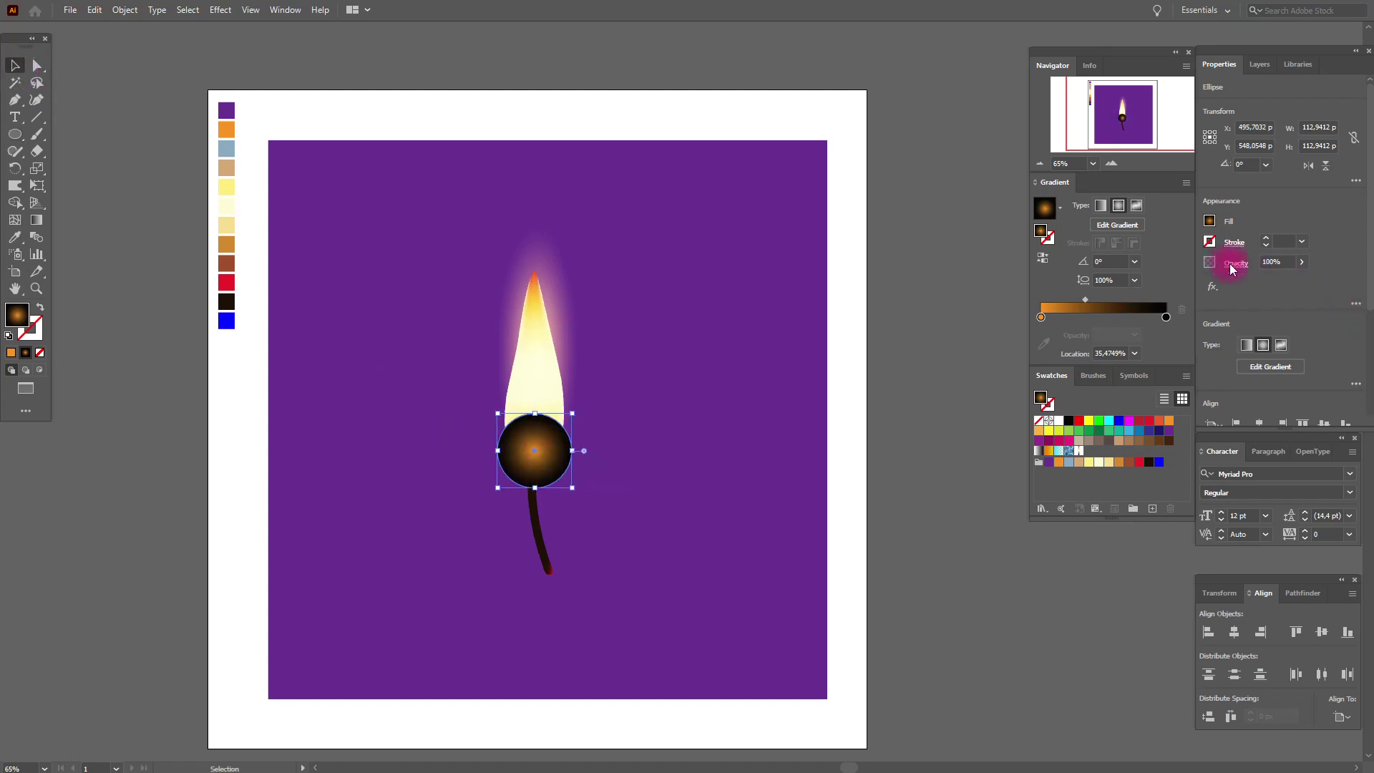
{"action": "left_click", "coordinate": [1141, 289]}
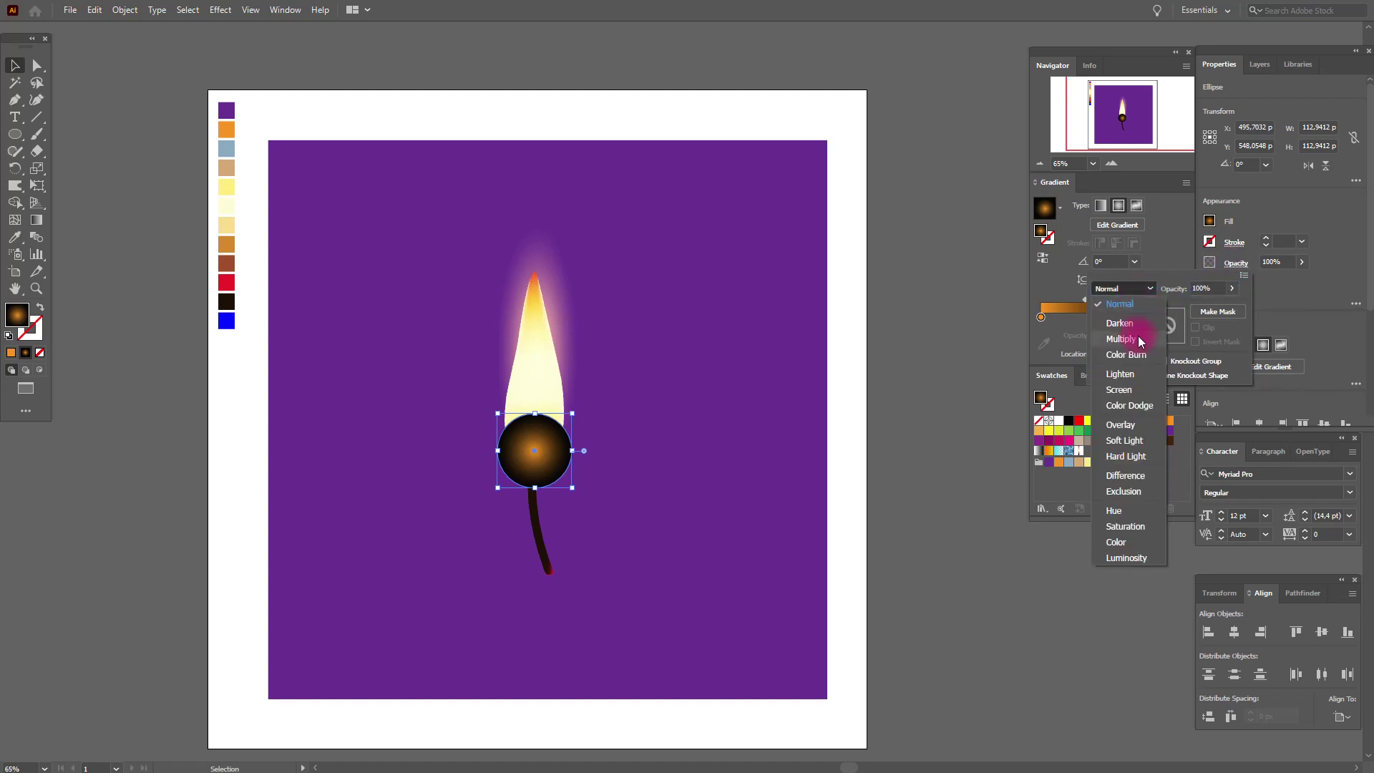
{"action": "left_click", "coordinate": [1121, 389]}
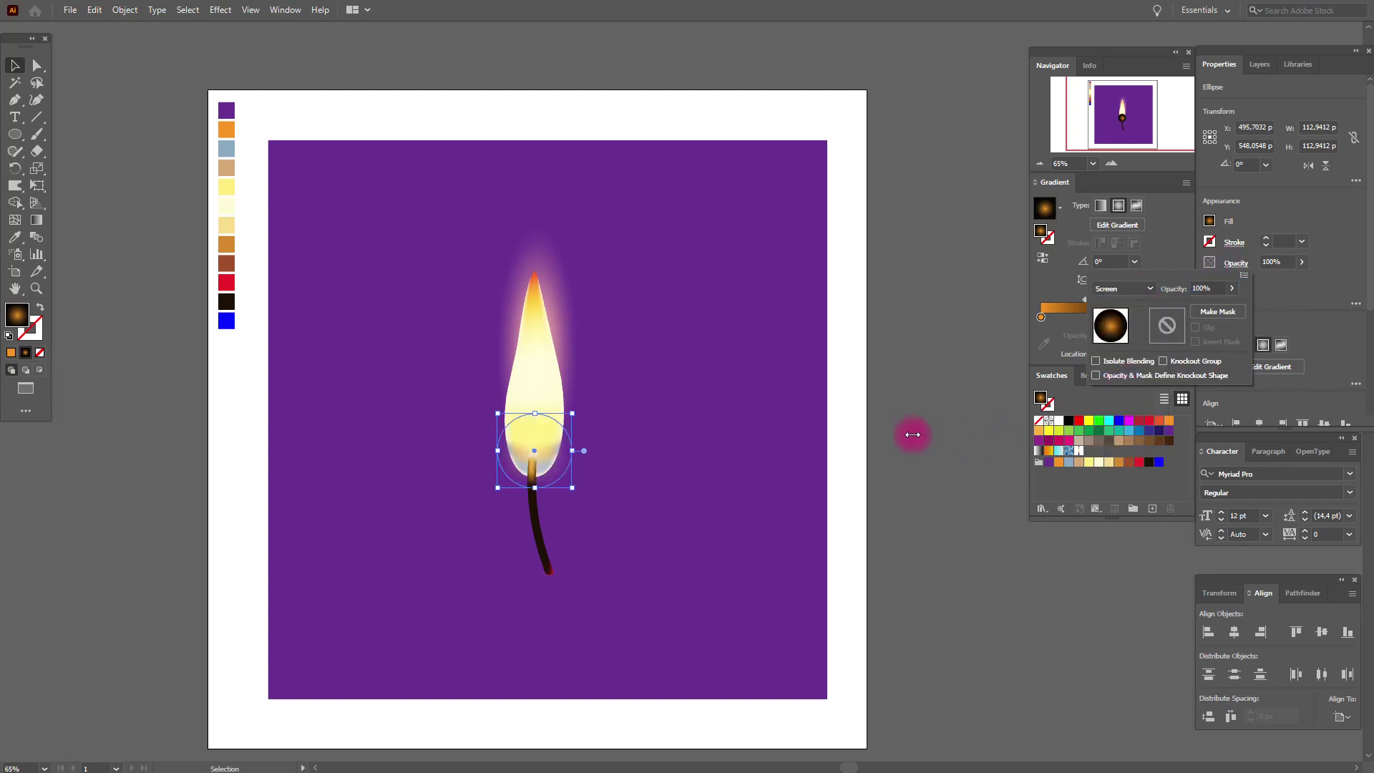
{"action": "left_click", "coordinate": [559, 466]}
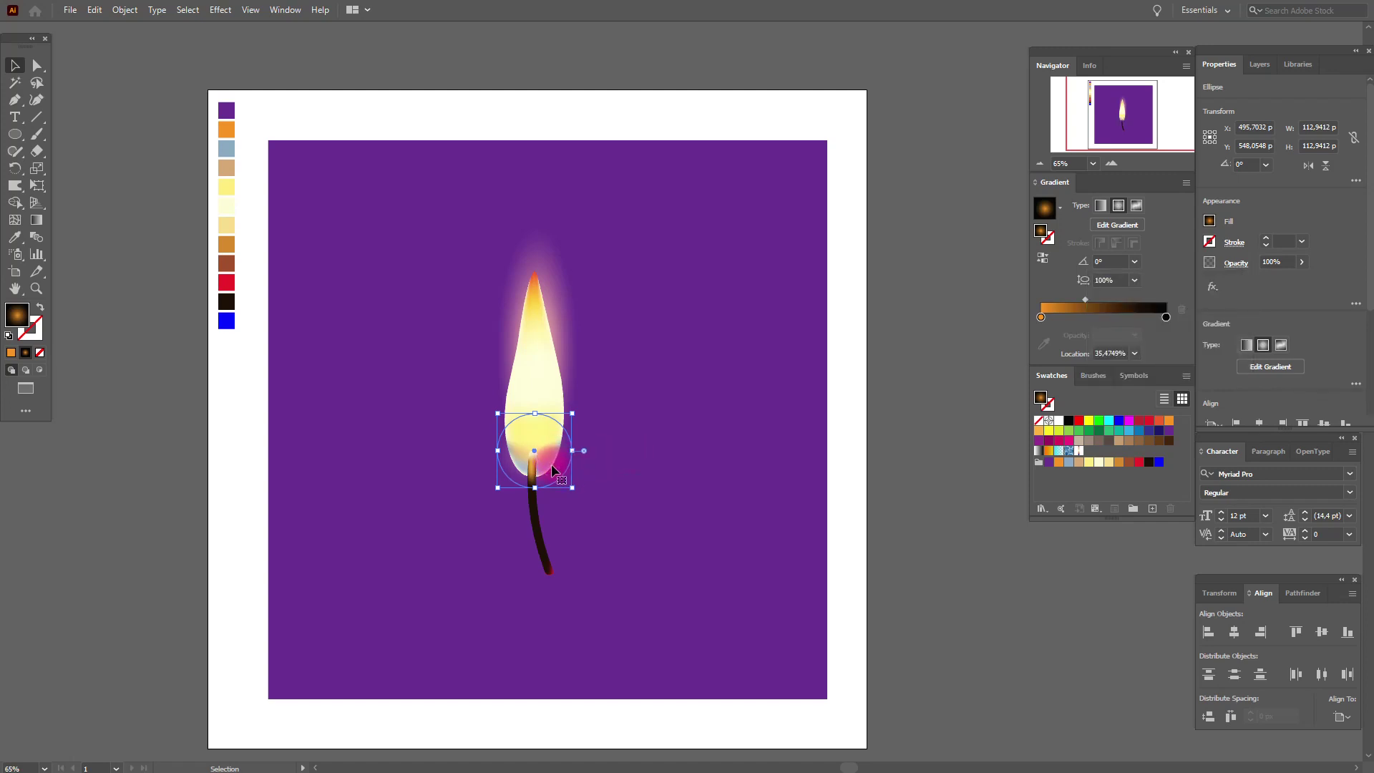
- Lower the orange glow circle slightly over the wick's tip and recolour a copy in front with a blue-to-black radial gradient
{"action": "left_click_drag", "start_coordinate": [556, 460], "coordinate": [555, 467]}
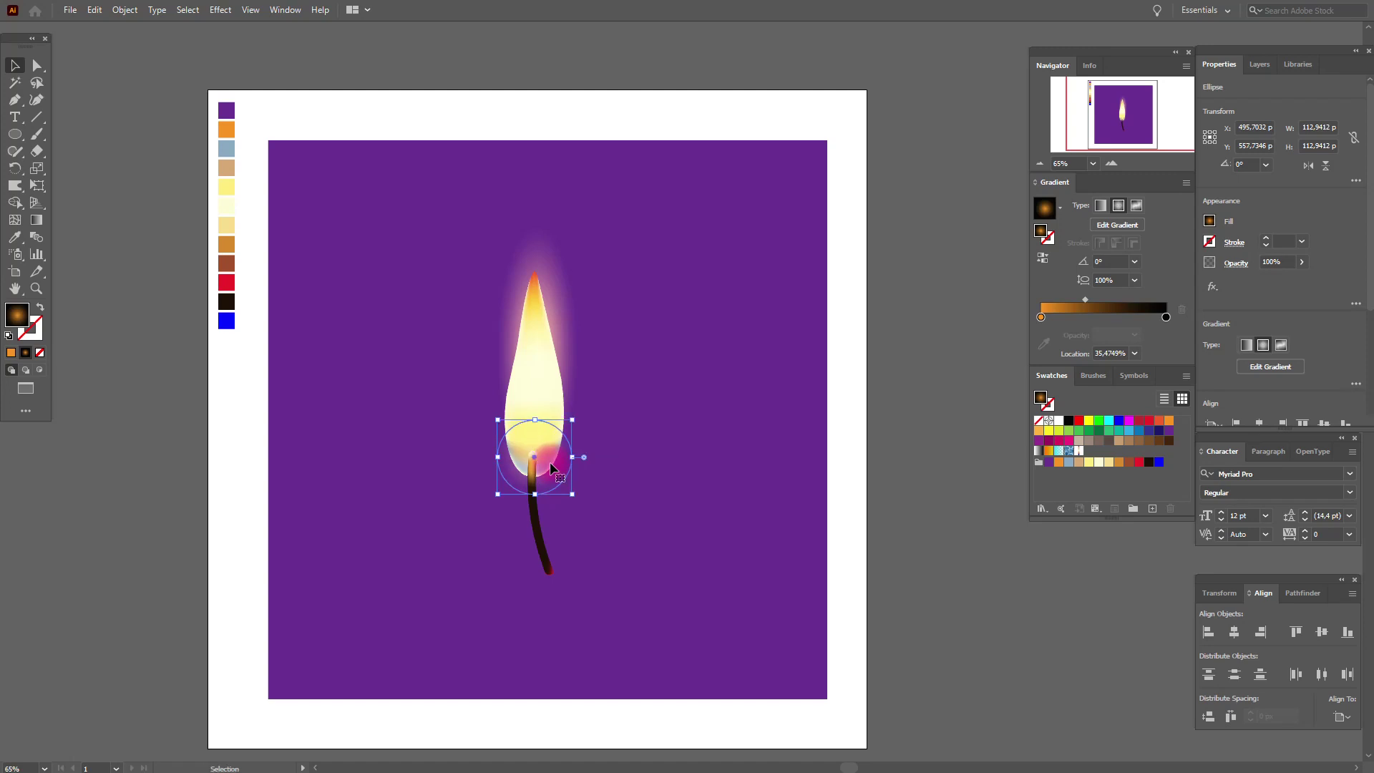
{"action": "left_click", "coordinate": [902, 468]}
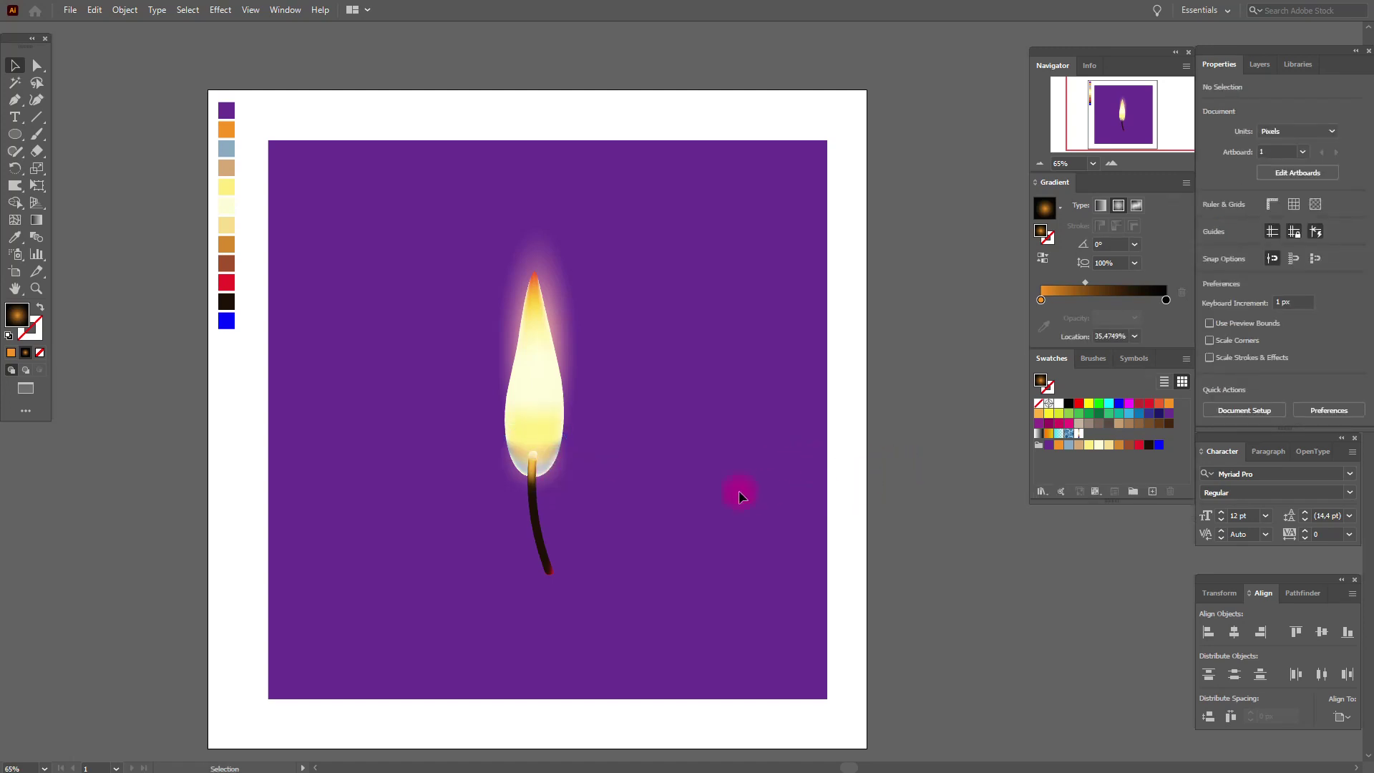
{"action": "left_click_drag", "start_coordinate": [558, 475], "coordinate": [541, 467]}
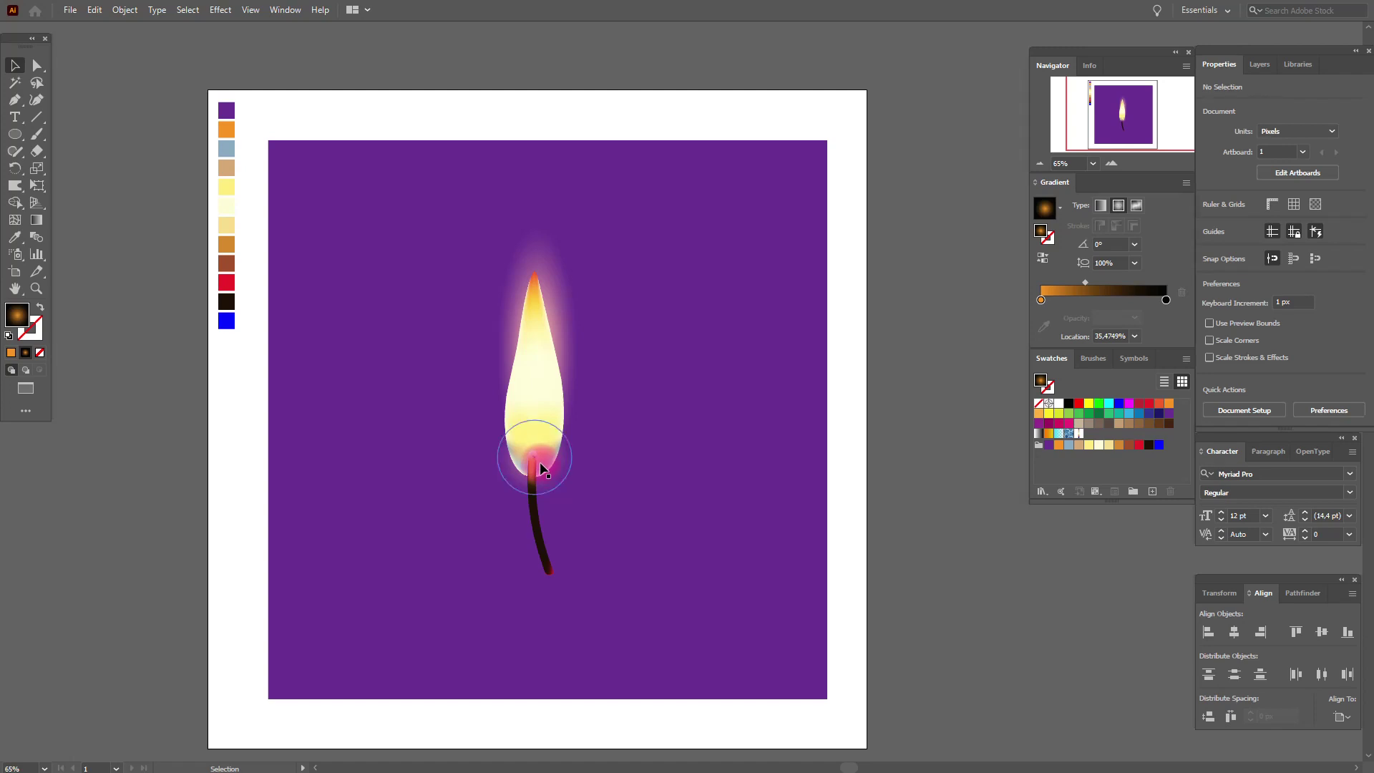
{"action": "left_click", "coordinate": [541, 469]}
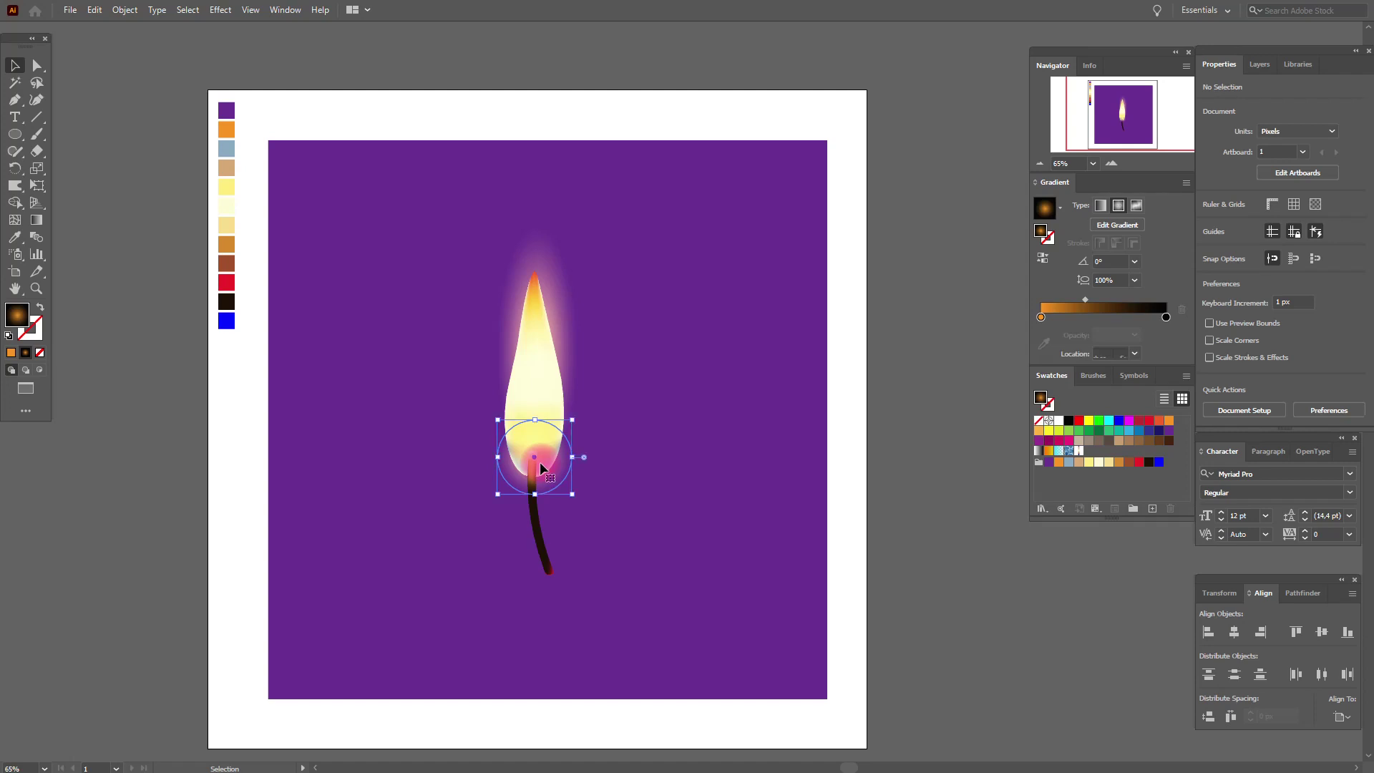
{"action": "left_click", "coordinate": [1040, 318]}
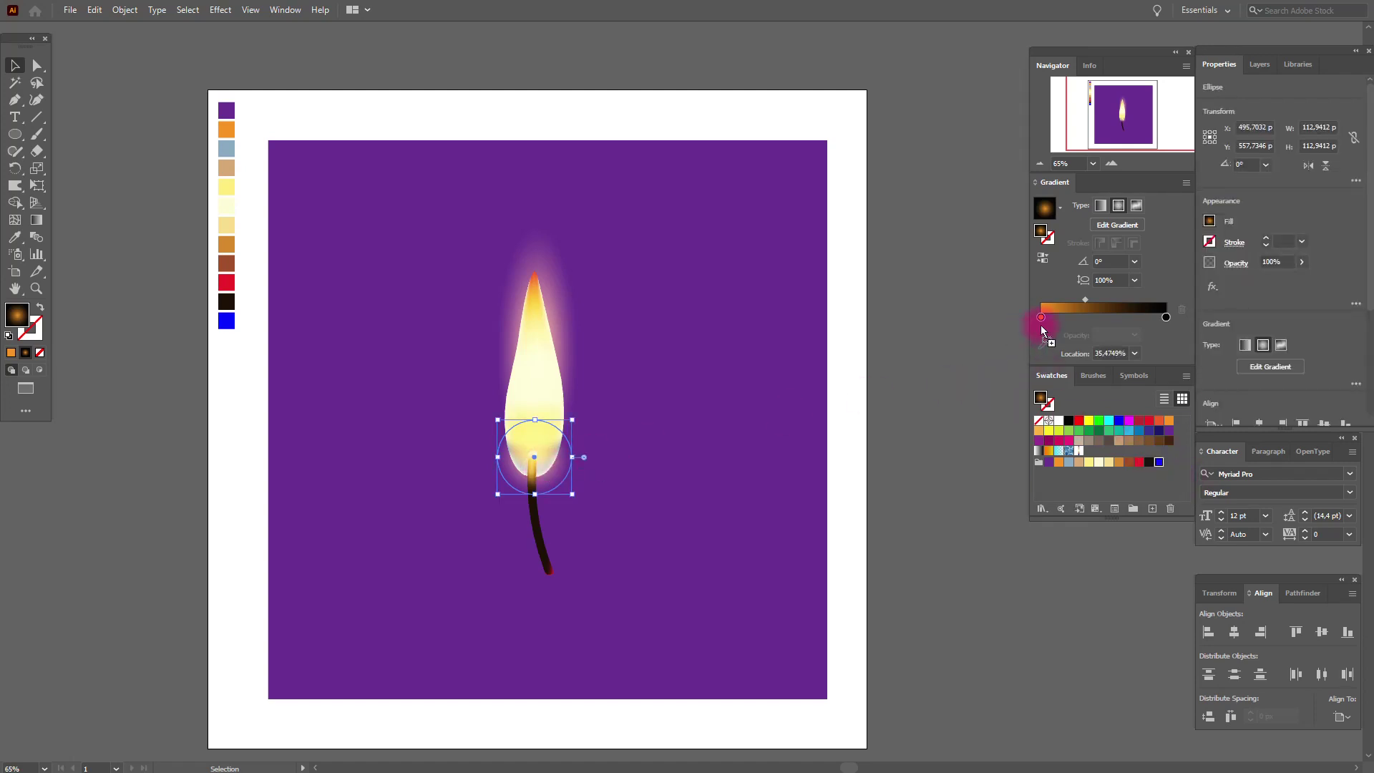
{"action": "left_click", "coordinate": [1166, 232]}
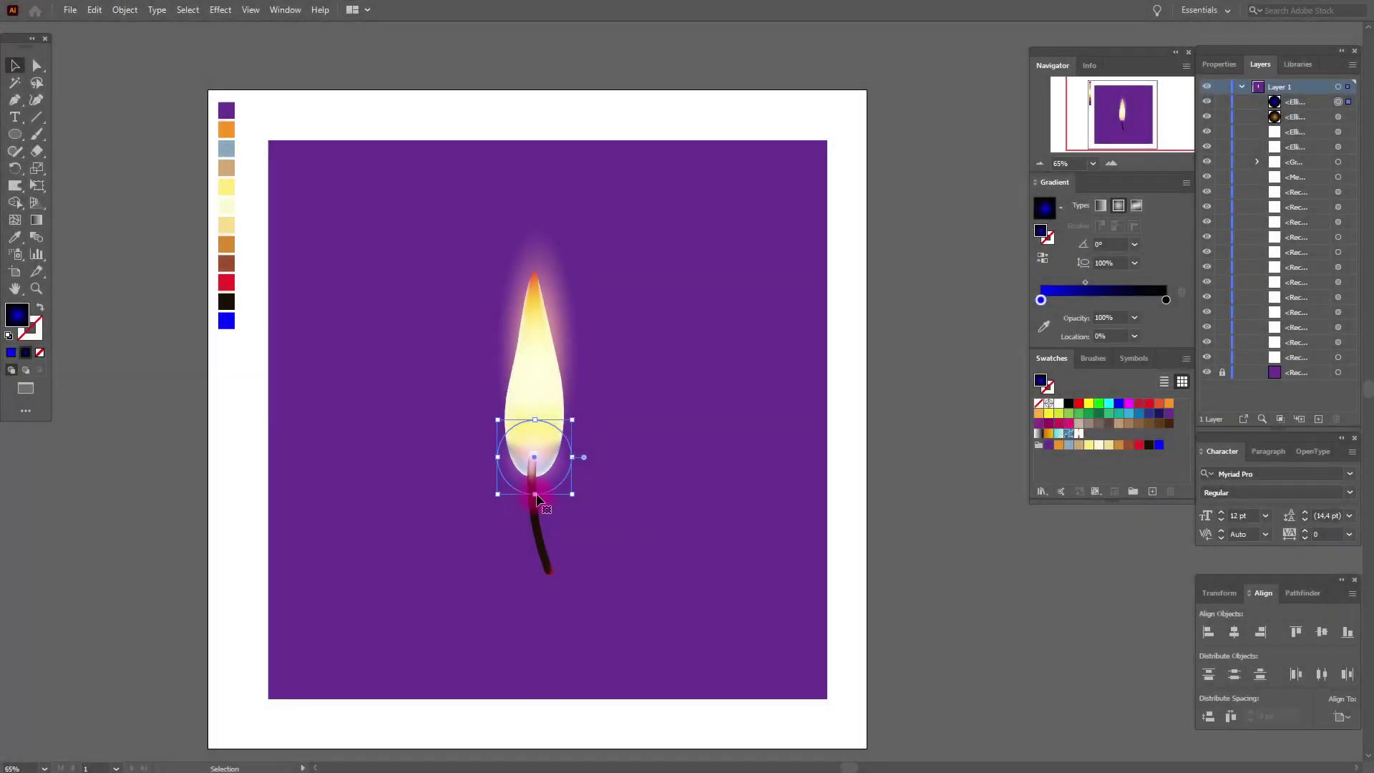
- Enlarge the blue glow circle and add a pasted copy, shrunk to about 113 px across, over the flame's base
{"action": "mouse_move", "coordinate": [537, 499]}
{"action": "left_mouse_down"}
{"action": "mouse_move", "coordinate": [538, 513]}
{"action": "mouse_move", "coordinate": [556, 492]}
{"action": "left_mouse_up"}
{"action": "key", "text": "a"}
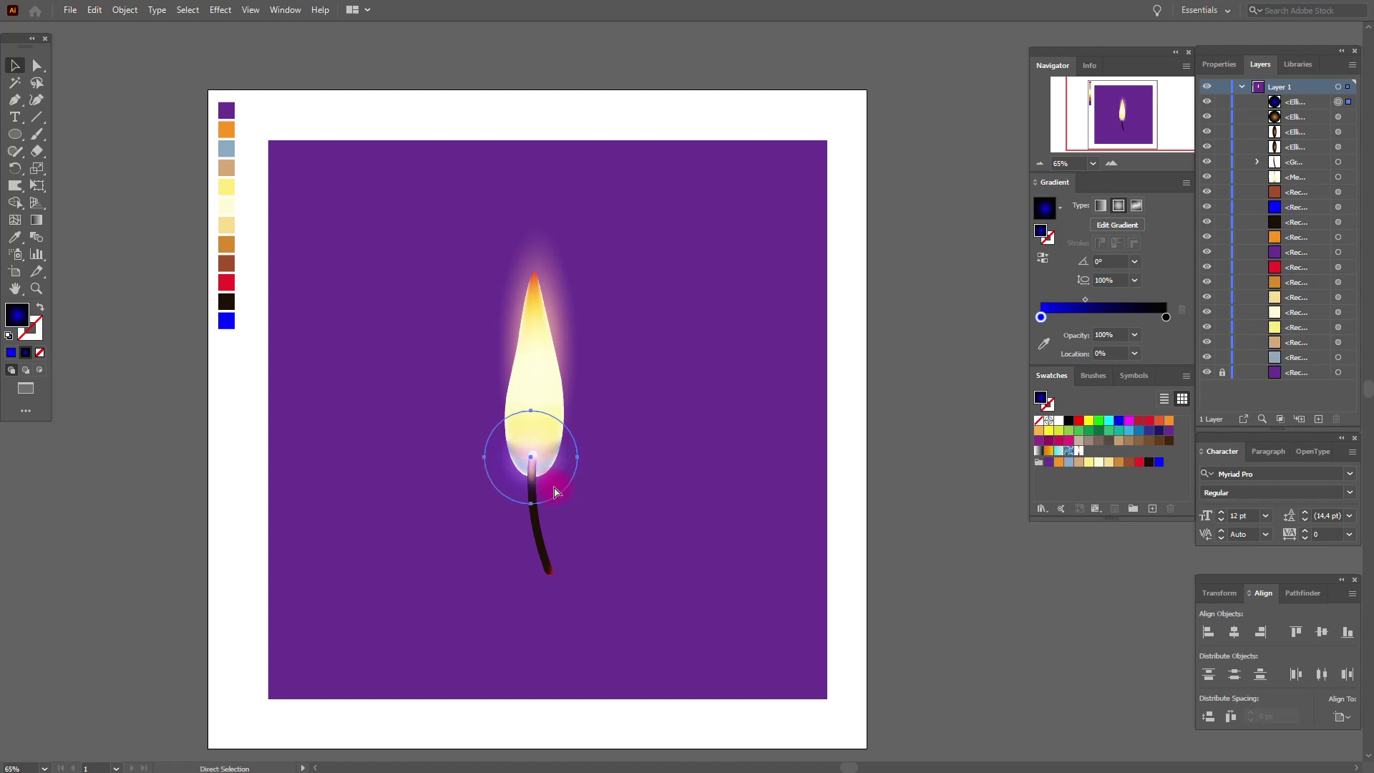
{"action": "key", "text": "ctrl+c"}
{"action": "key", "text": "ctrl+v"}
{"action": "key", "text": "v"}
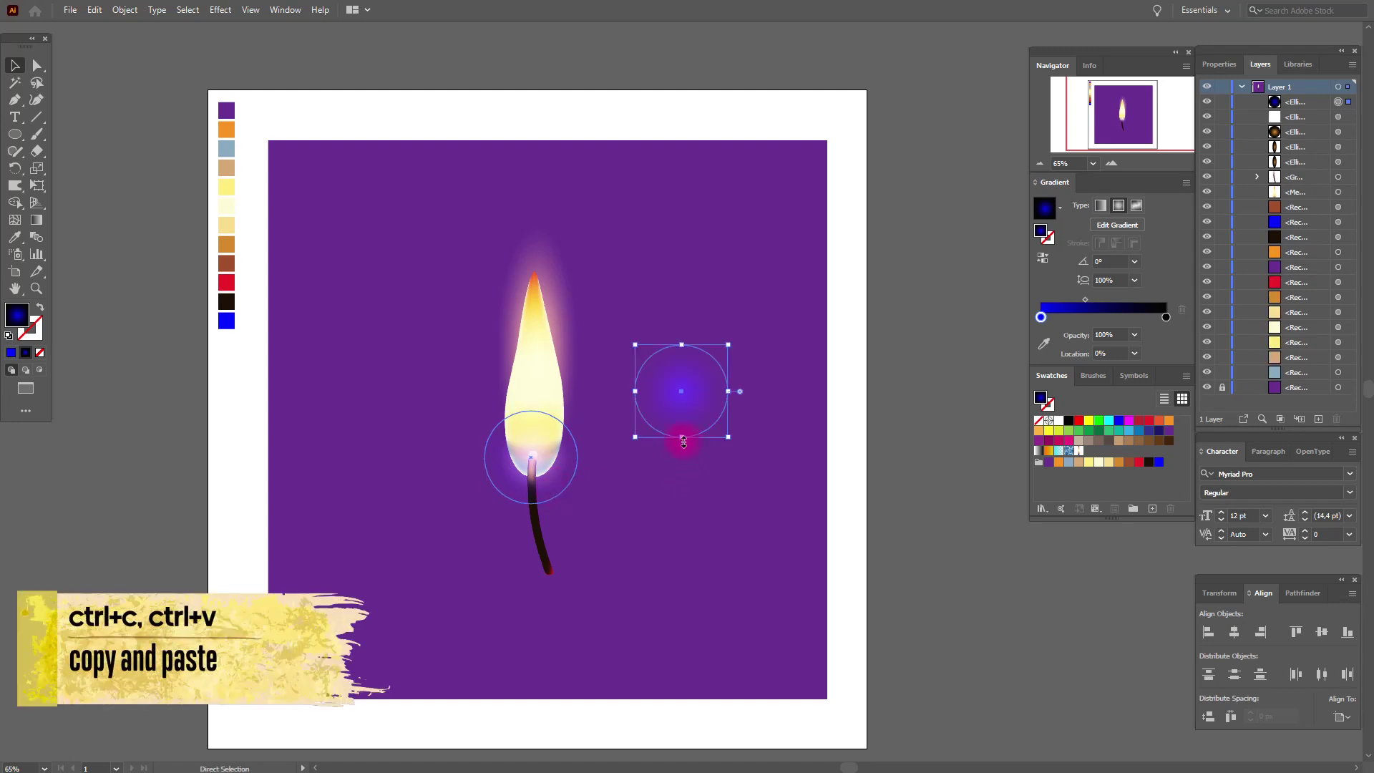
{"action": "left_click_drag", "start_coordinate": [683, 437], "coordinate": [545, 456]}
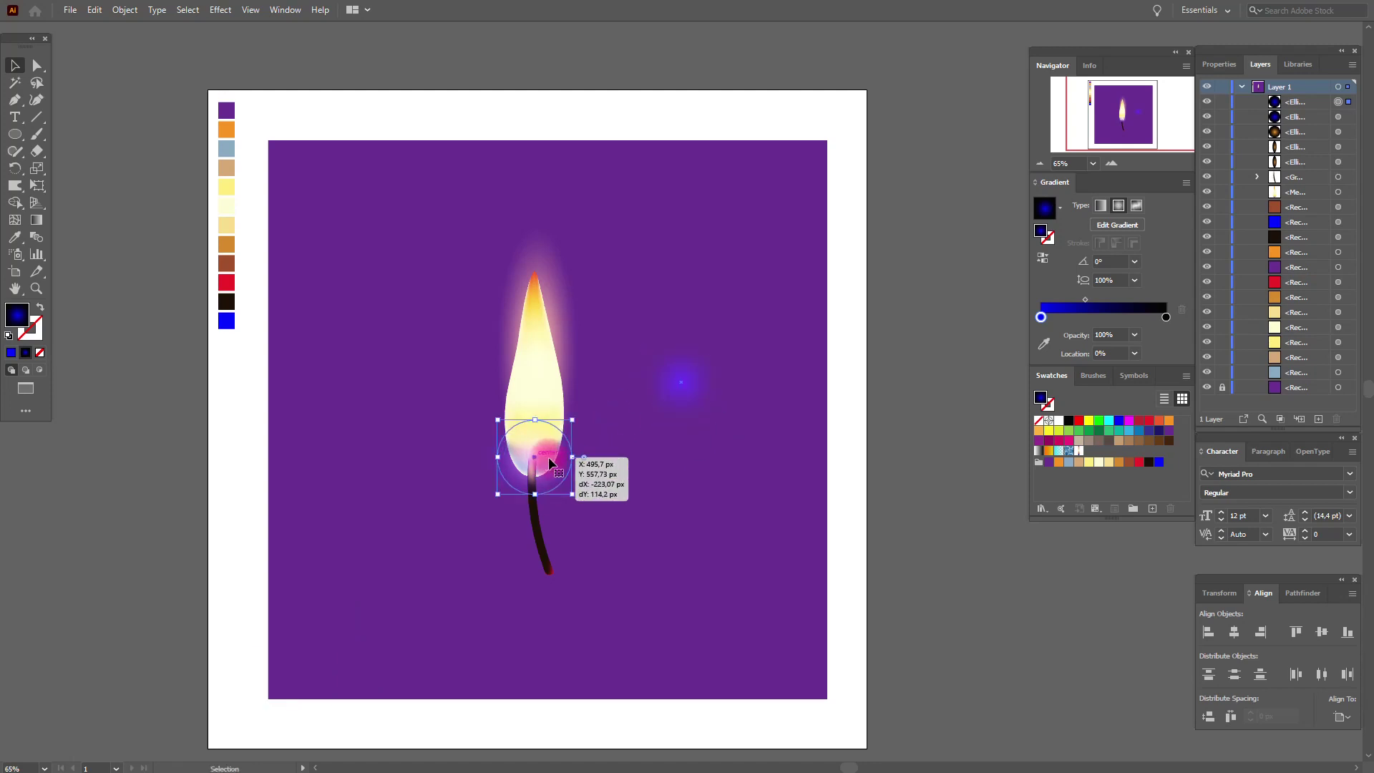
{"action": "left_click", "coordinate": [931, 466]}
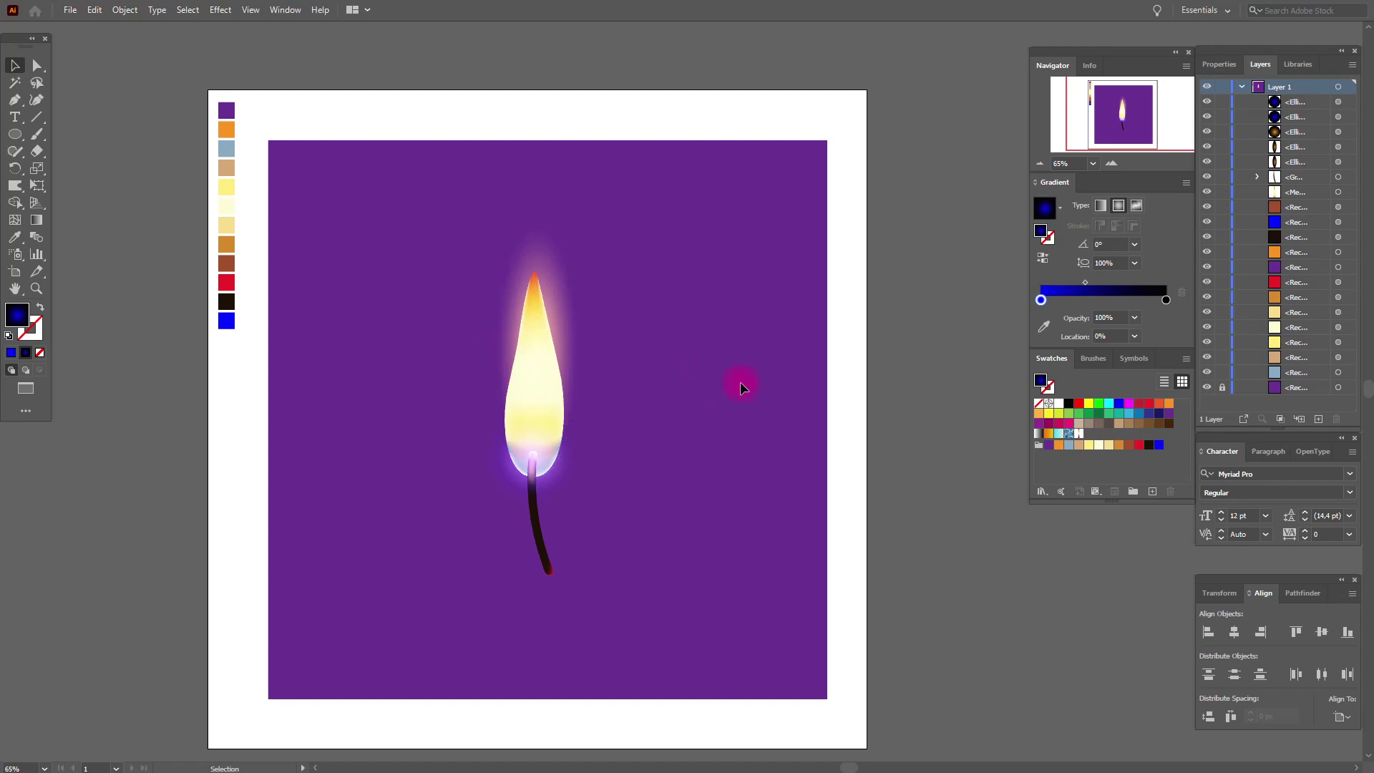
- Unlock the purple background square and fill it with the blue-to-black radial gradient
{"action": "left_click", "coordinate": [1222, 388]}
{"action": "left_click", "coordinate": [799, 413]}
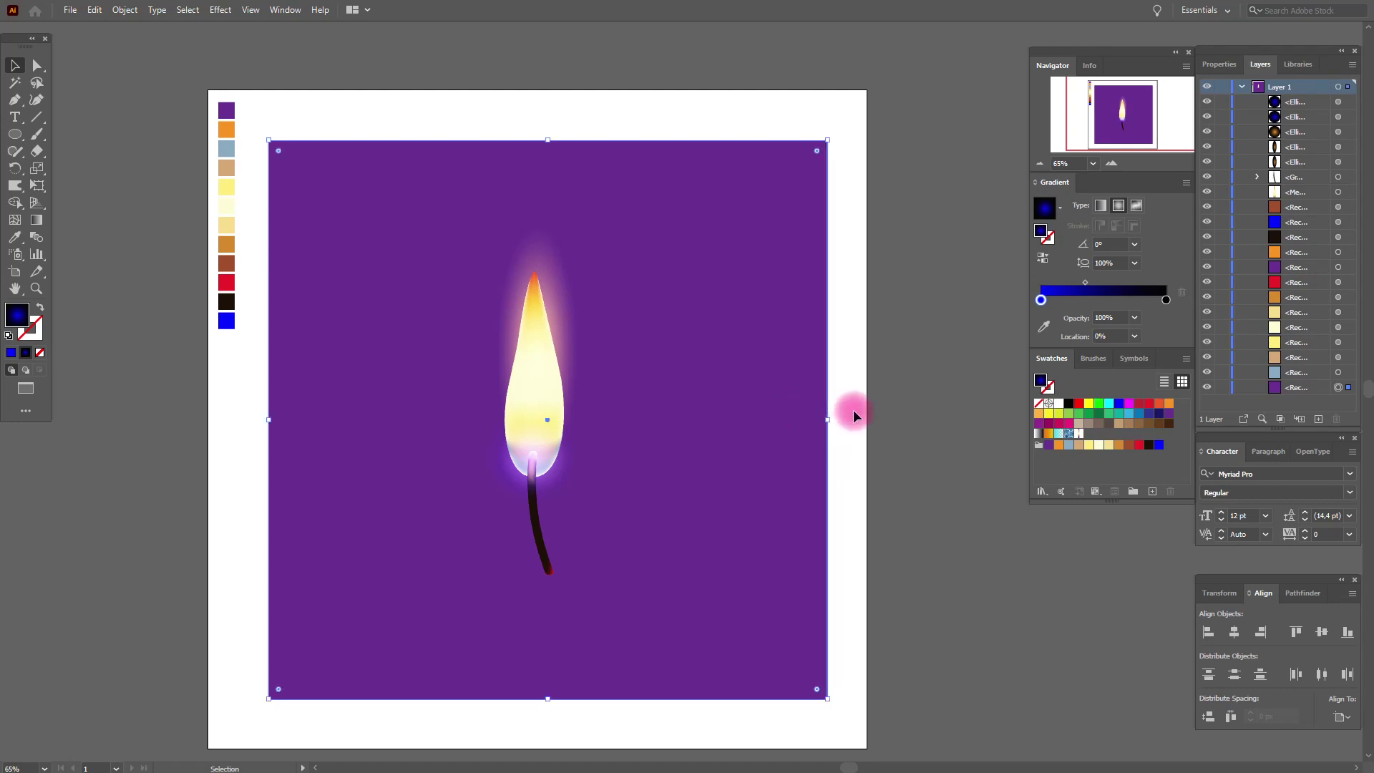
{"action": "left_click", "coordinate": [1131, 452]}
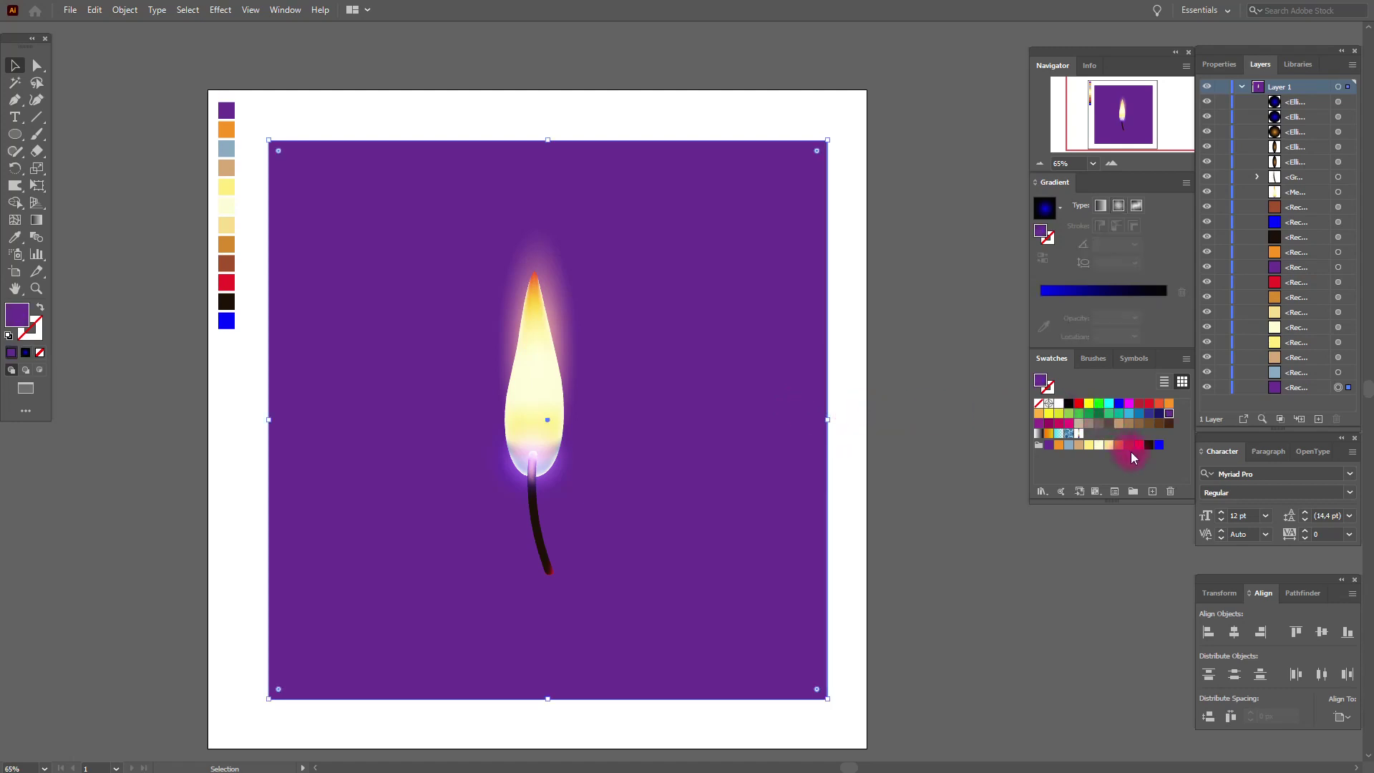
{"action": "left_click", "coordinate": [1046, 214]}
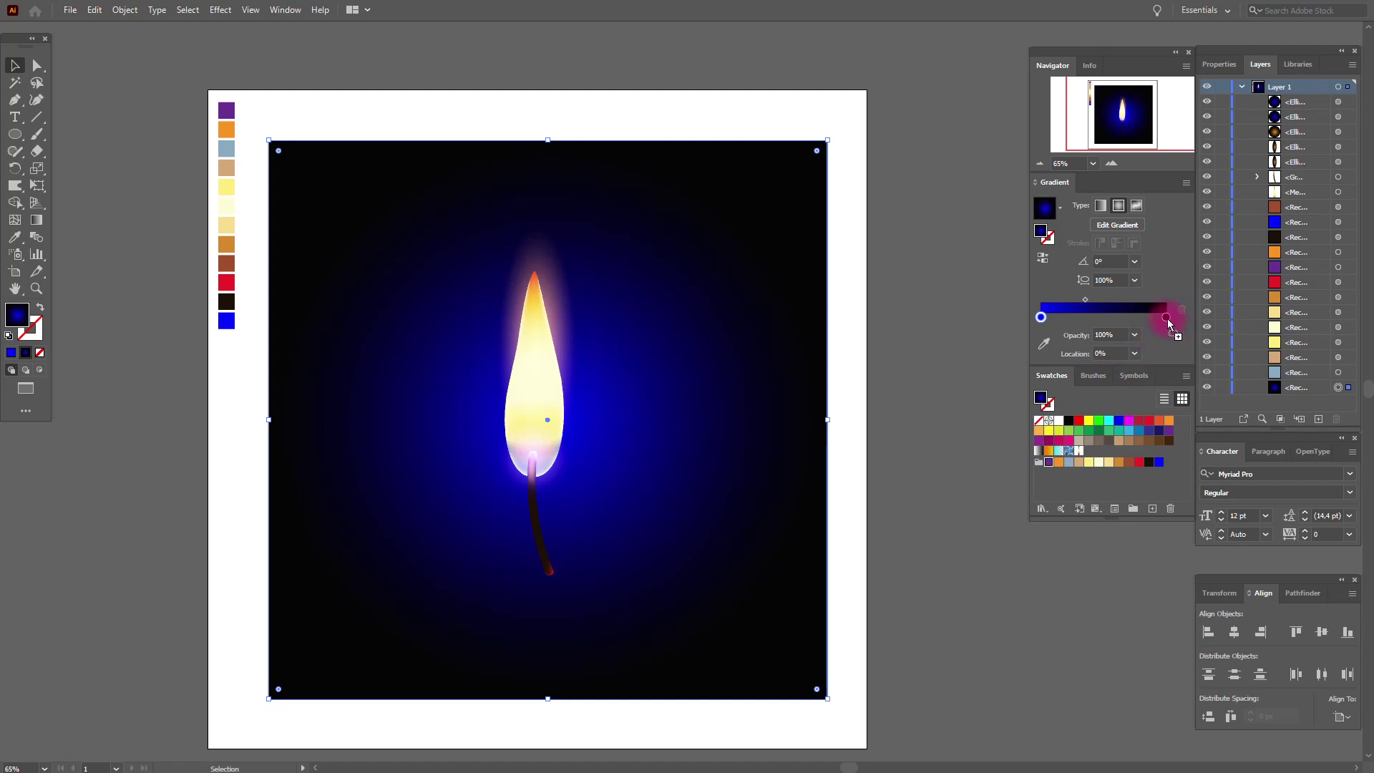
- Recolour the background gradient from orange at the centre to purple at the edge, with its midpoint at about 17%
{"action": "left_click_drag", "start_coordinate": [1167, 322], "coordinate": [1166, 319]}
{"action": "left_click_drag", "start_coordinate": [1059, 461], "coordinate": [1042, 317]}
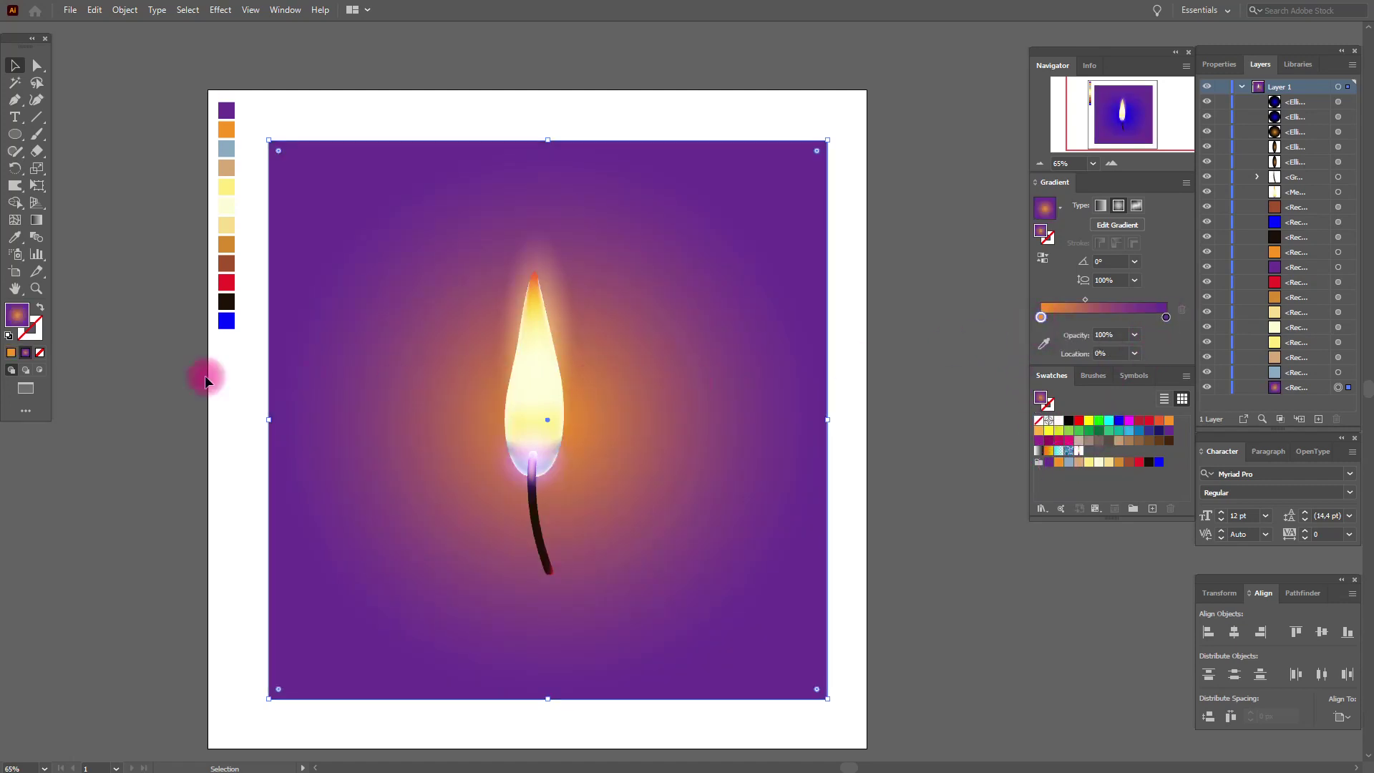
{"action": "left_click_drag", "start_coordinate": [1083, 301], "coordinate": [1062, 306]}
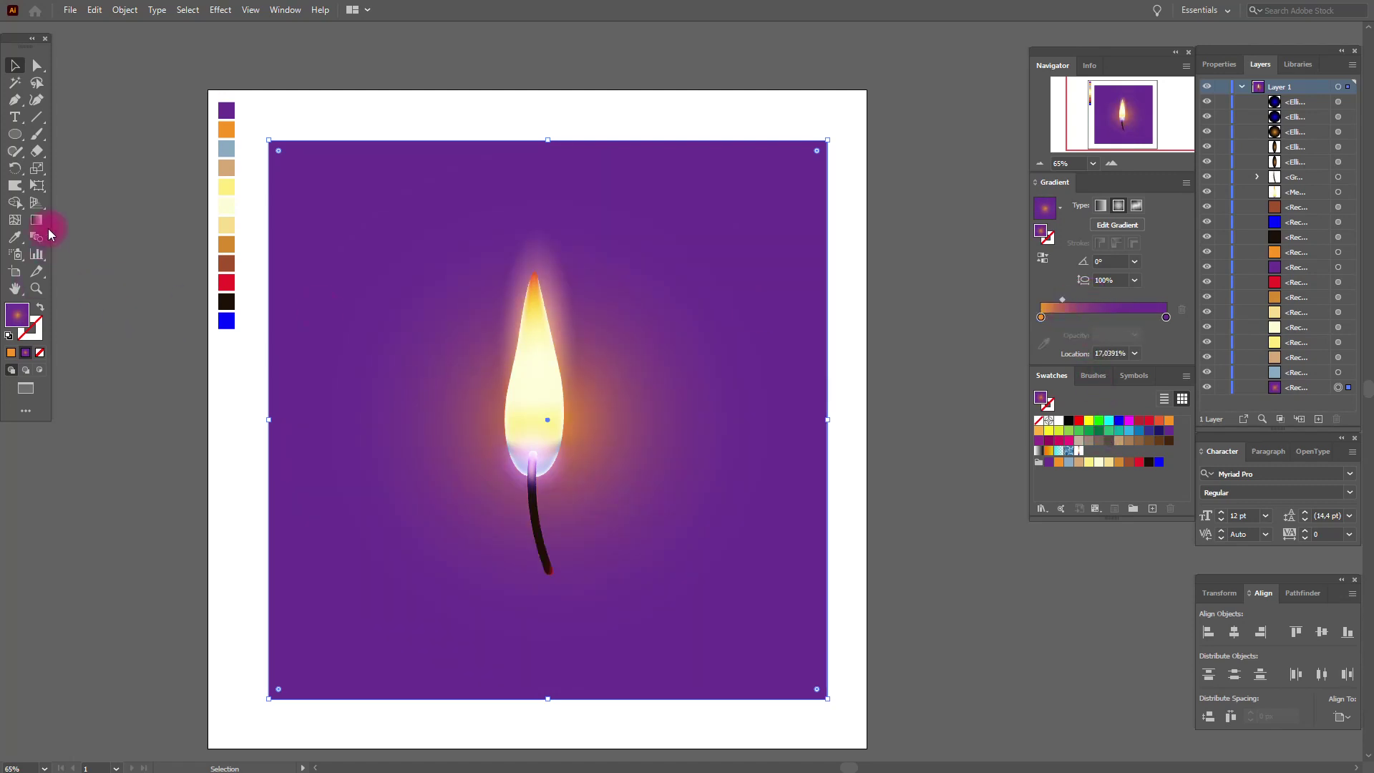
- Centre the background's radial gradient behind the flame and reshape it into a narrower vertical ellipse with an aspect ratio of about 167%
{"action": "key", "text": "g"}
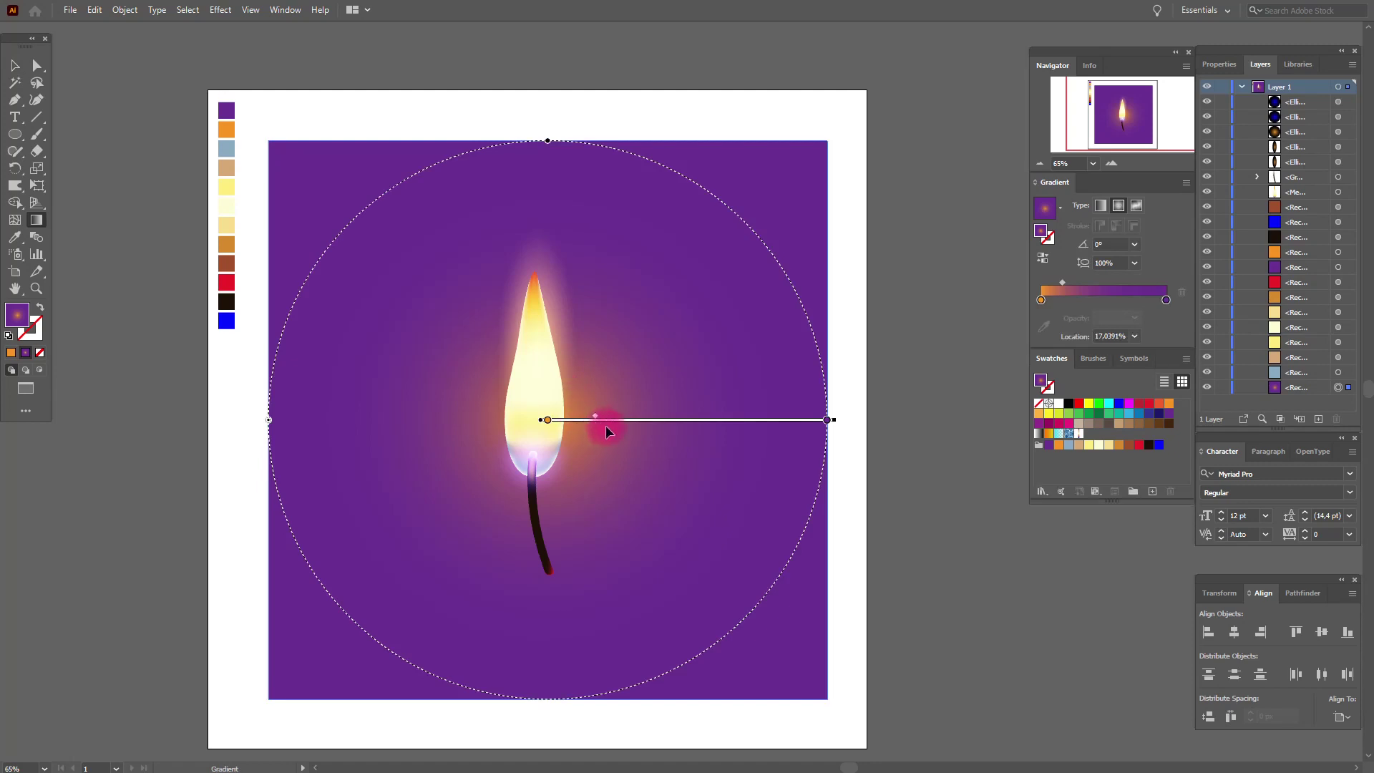
{"action": "left_click_drag", "start_coordinate": [615, 418], "coordinate": [609, 392]}
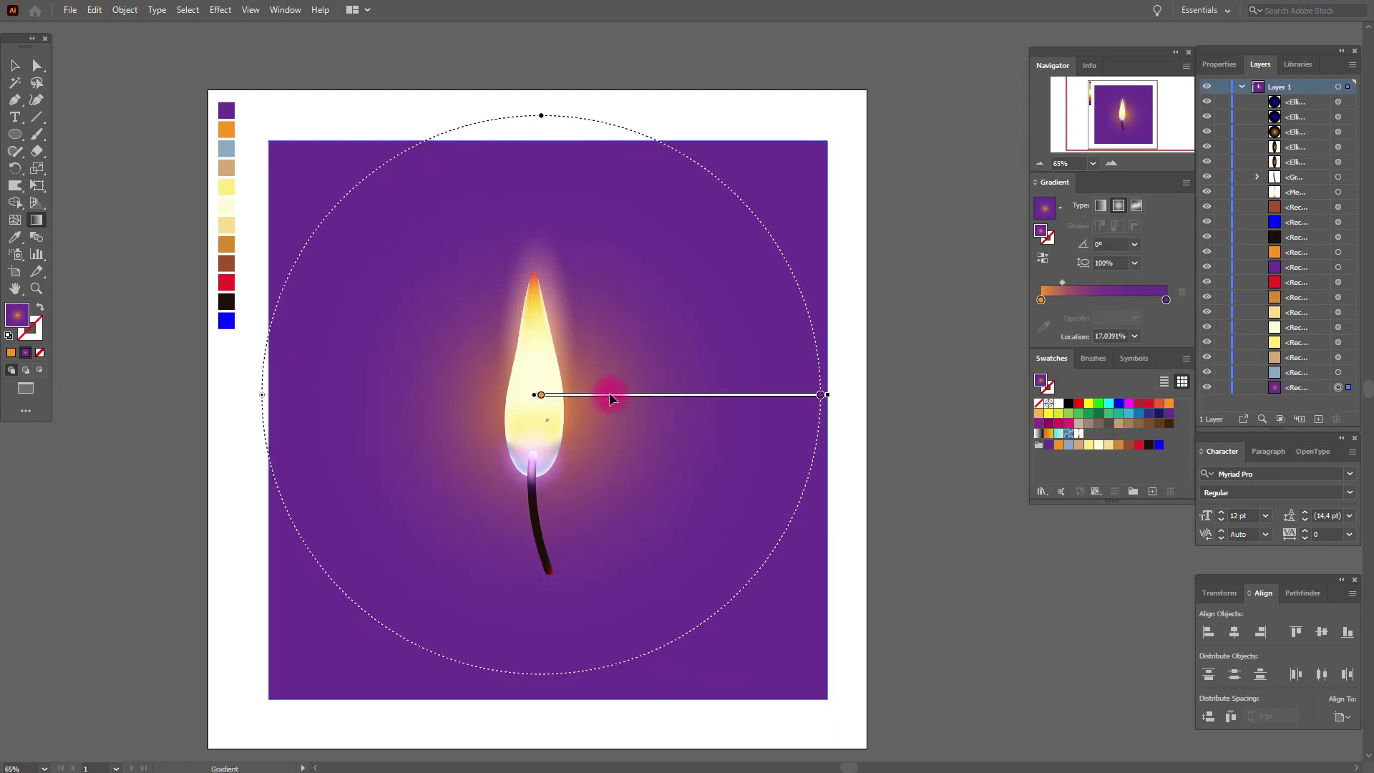
{"action": "left_click_drag", "start_coordinate": [260, 394], "coordinate": [309, 398]}
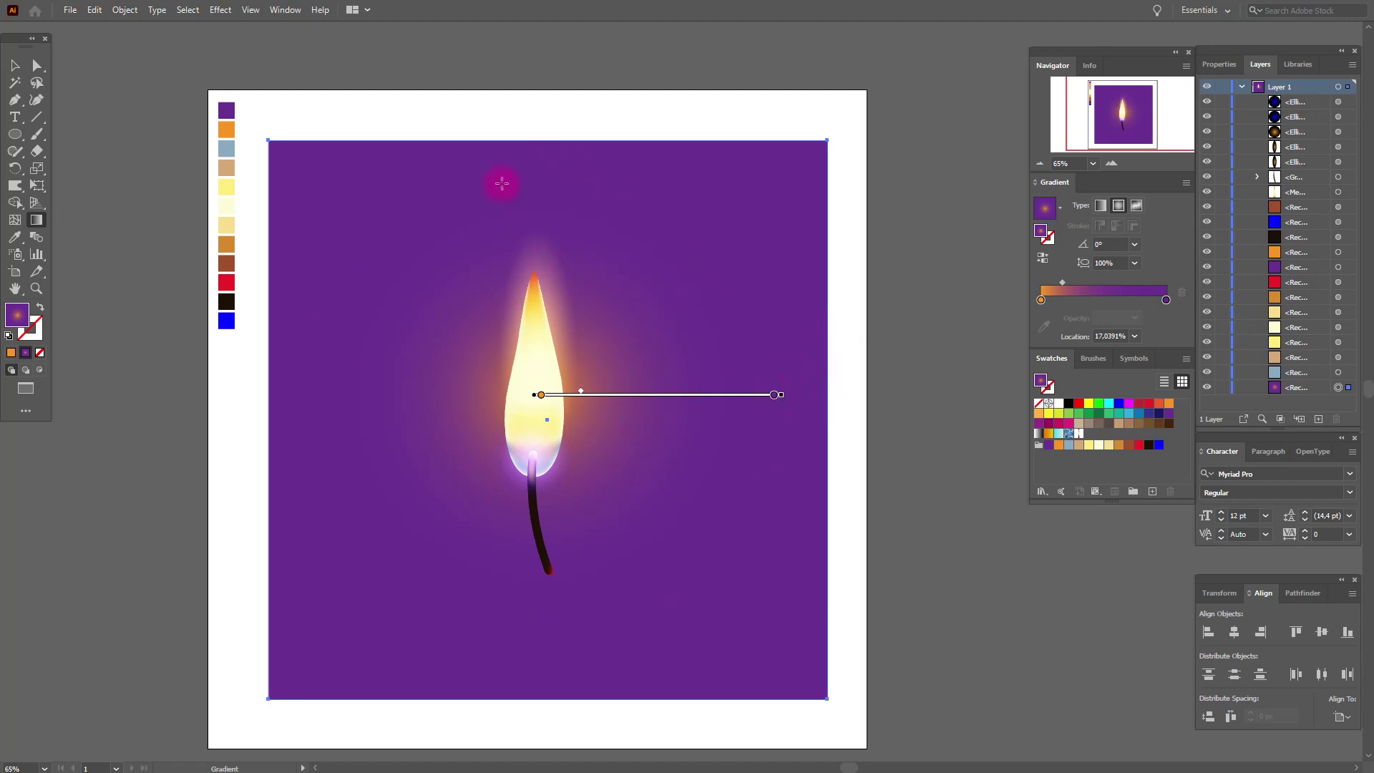
{"action": "left_click_drag", "start_coordinate": [541, 164], "coordinate": [527, 14]}
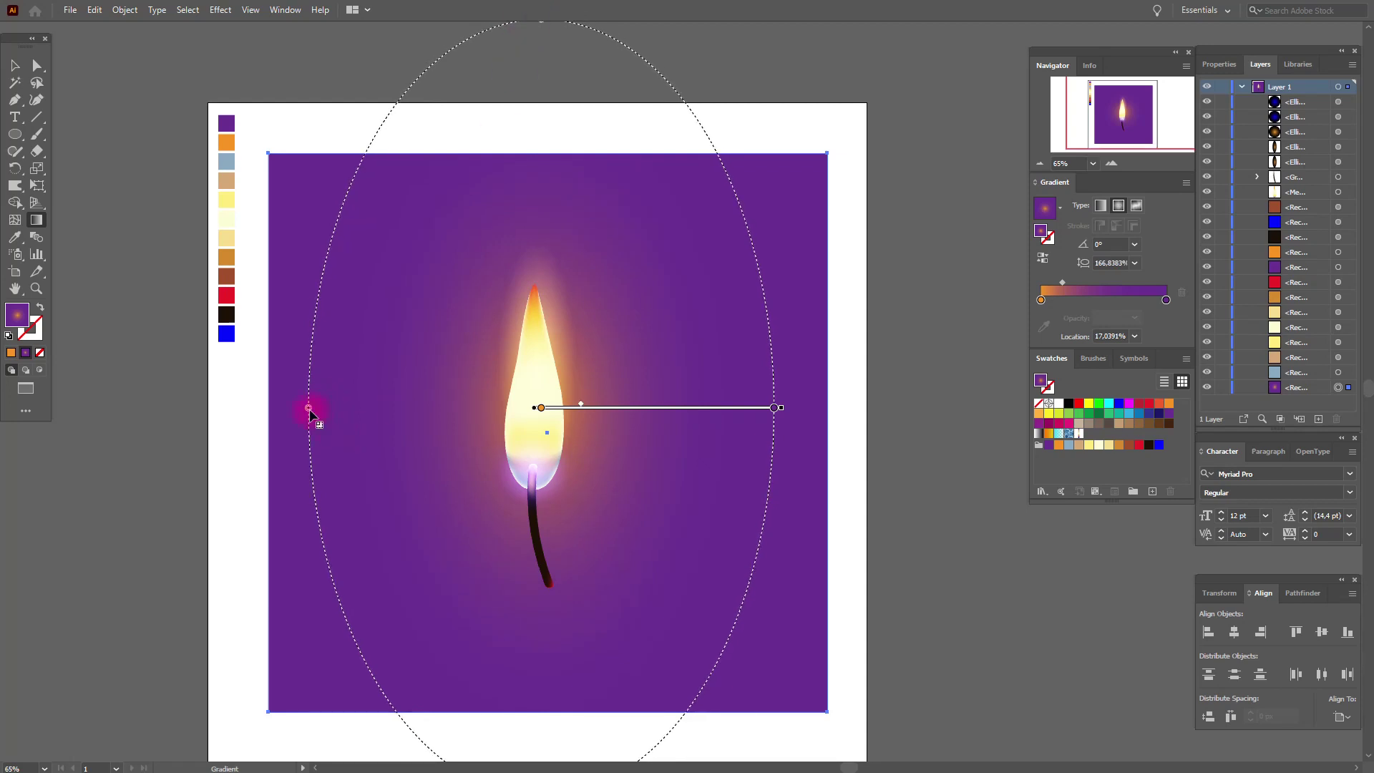
{"action": "left_click_drag", "start_coordinate": [319, 408], "coordinate": [336, 409]}
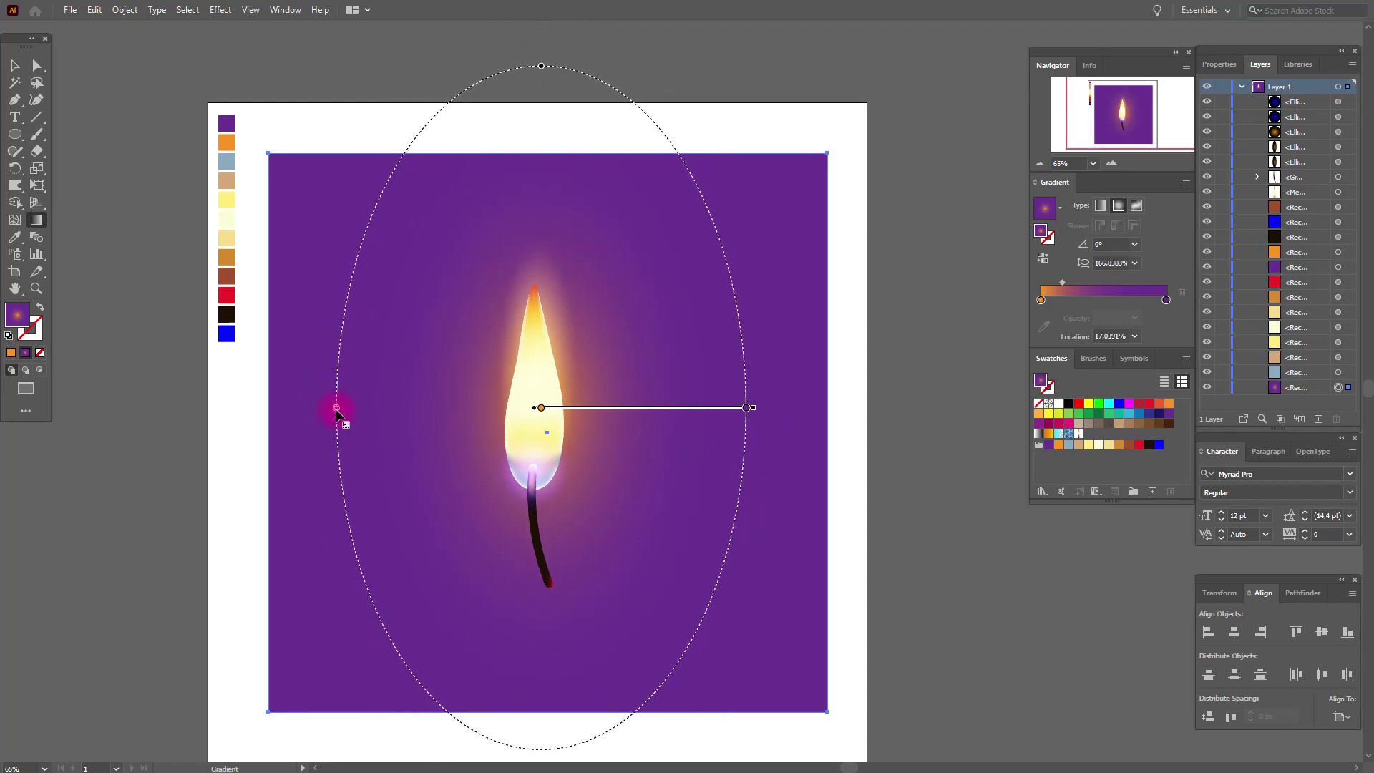
{"action": "left_click", "coordinate": [15, 65]}
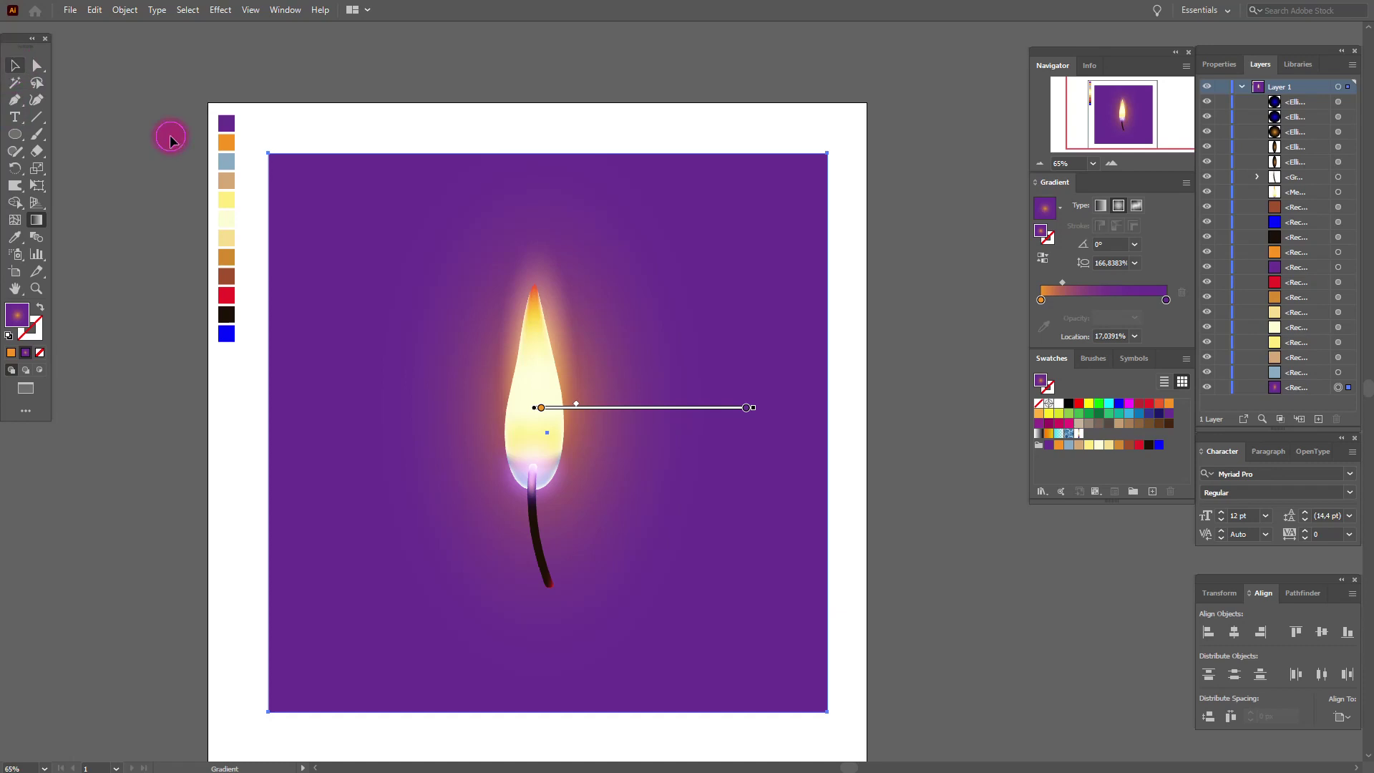